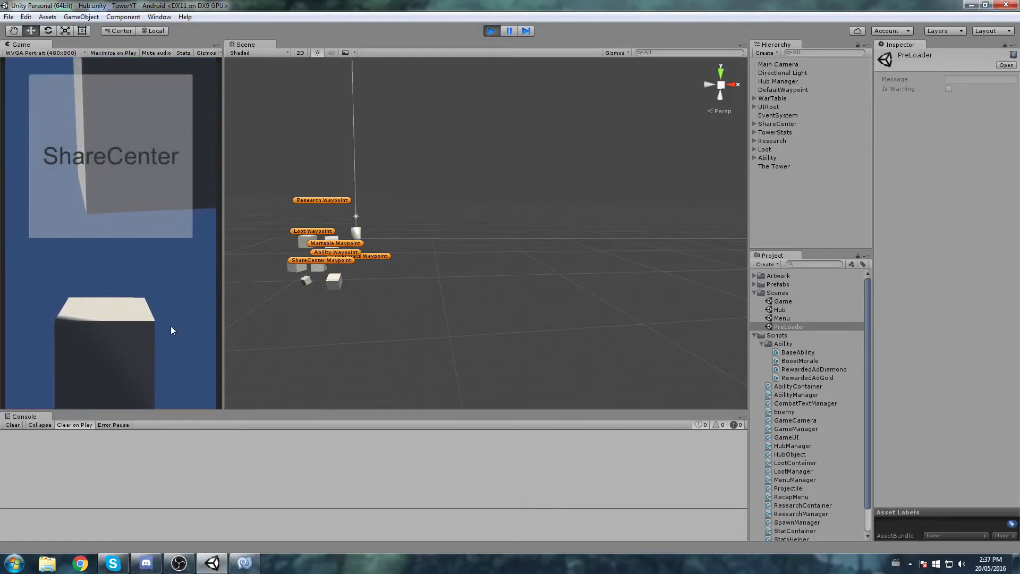
# Tour the stations of the running game's hub, including the ShareCenter, the rewarded ad abilities and the difficulty selection
pyautogui.click(177, 307)
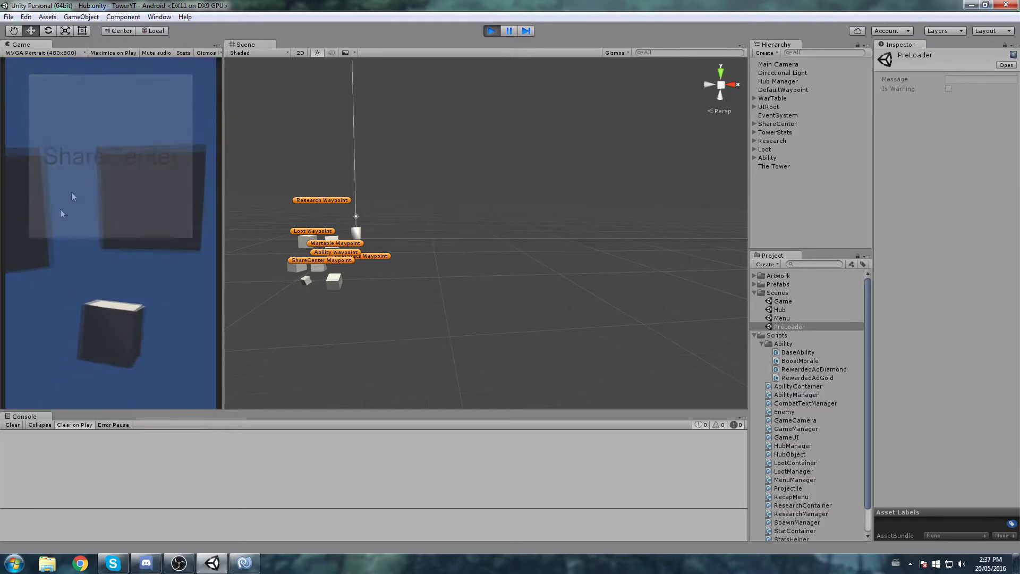
pyautogui.moveTo(62, 213); pyautogui.dragTo(192, 258)
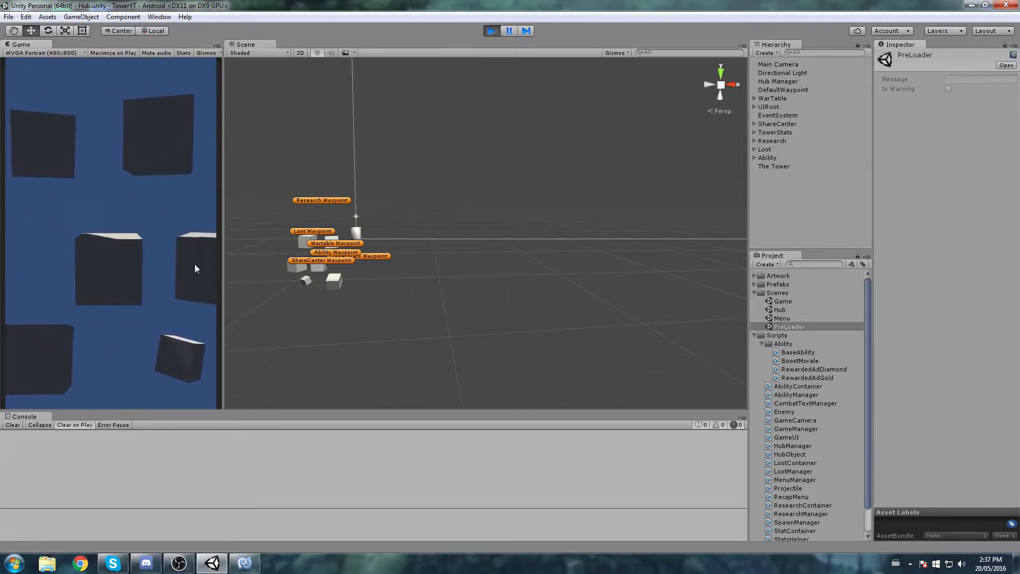
pyautogui.click(195, 264)
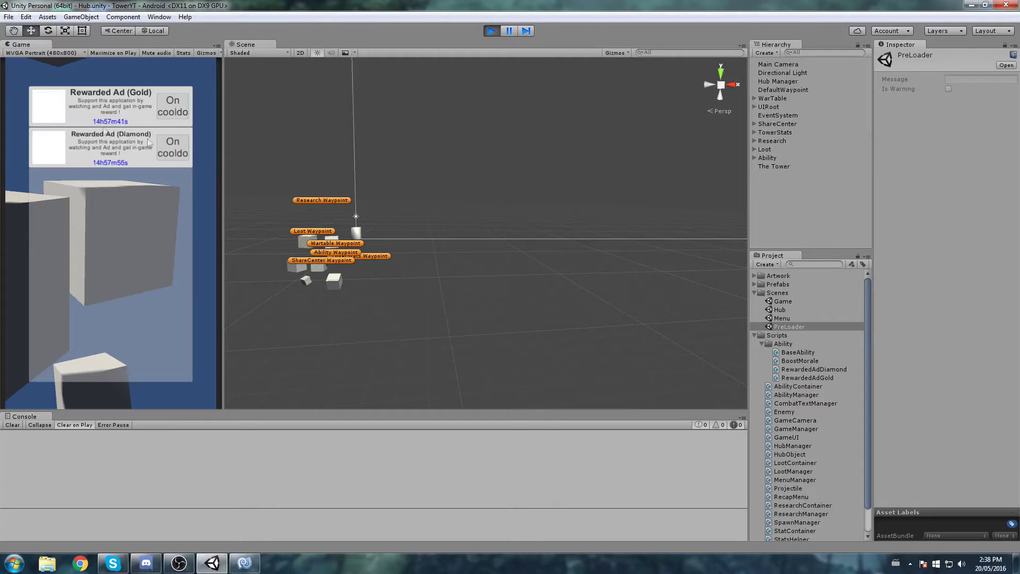
pyautogui.click(206, 165)
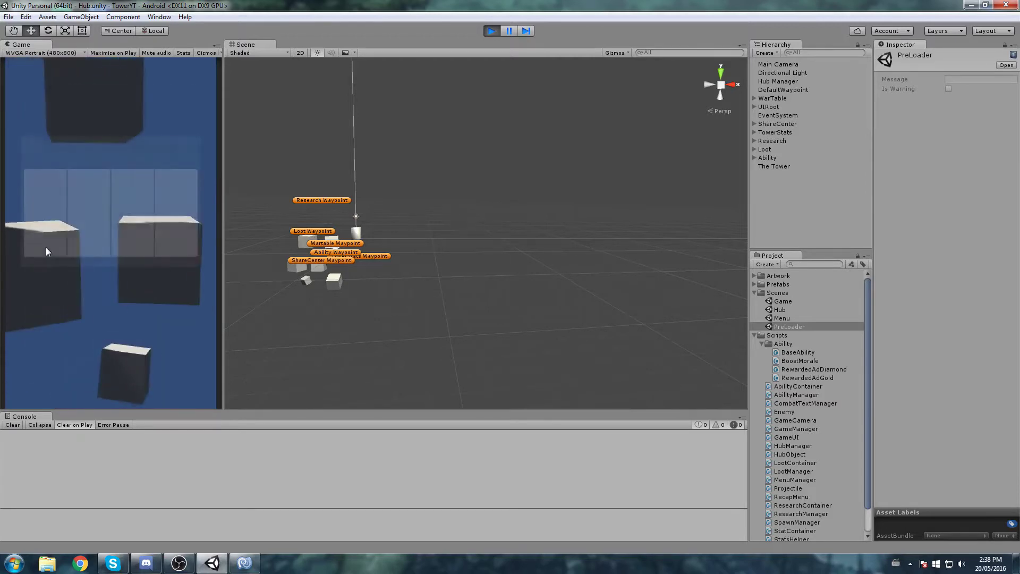
pyautogui.click(85, 221)
pyautogui.click(88, 377)
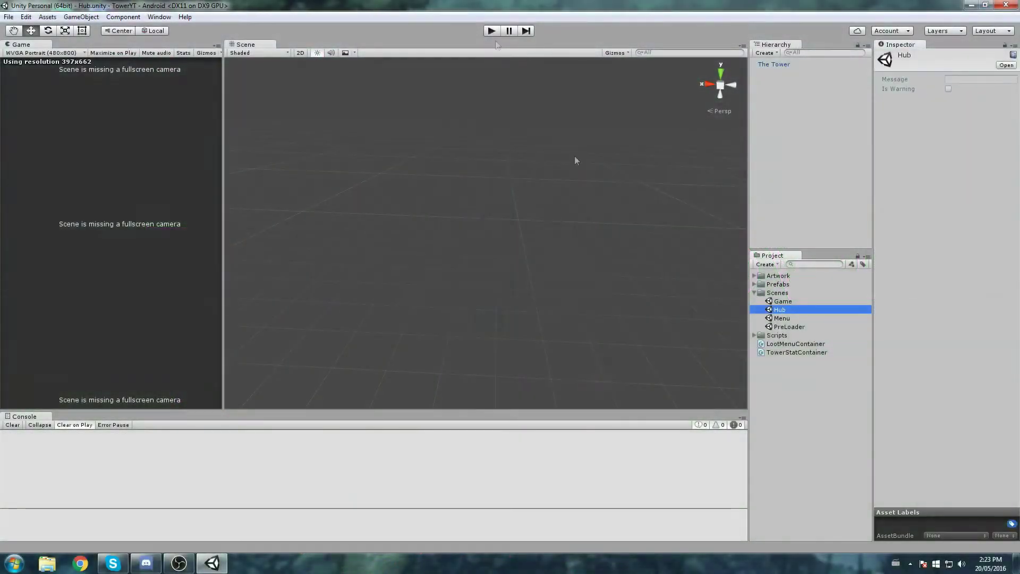
# Open the PreLoader scene, run the game and continue from the splash screen into the hub
pyautogui.doubleClick(782, 328)
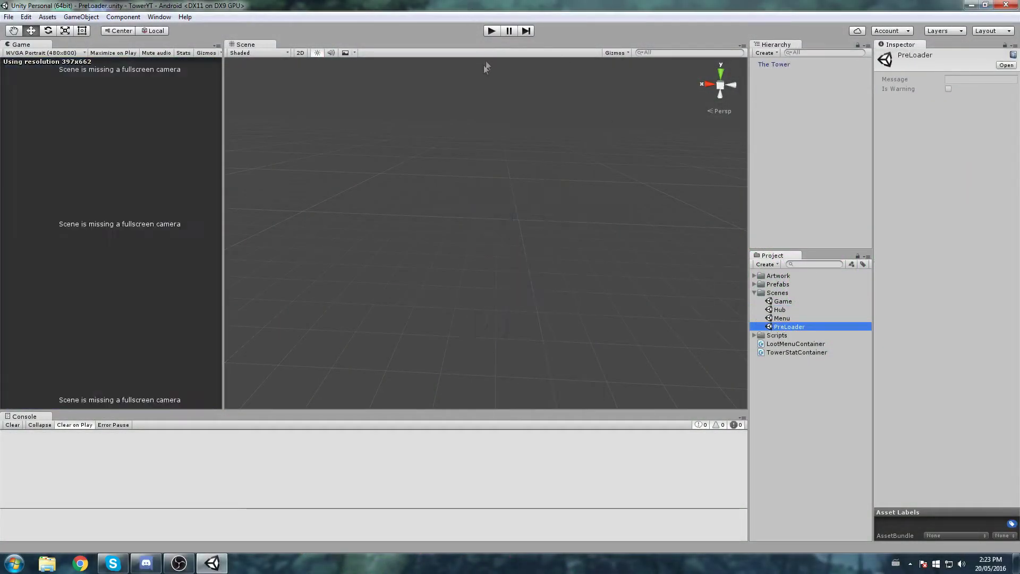
pyautogui.click(491, 30)
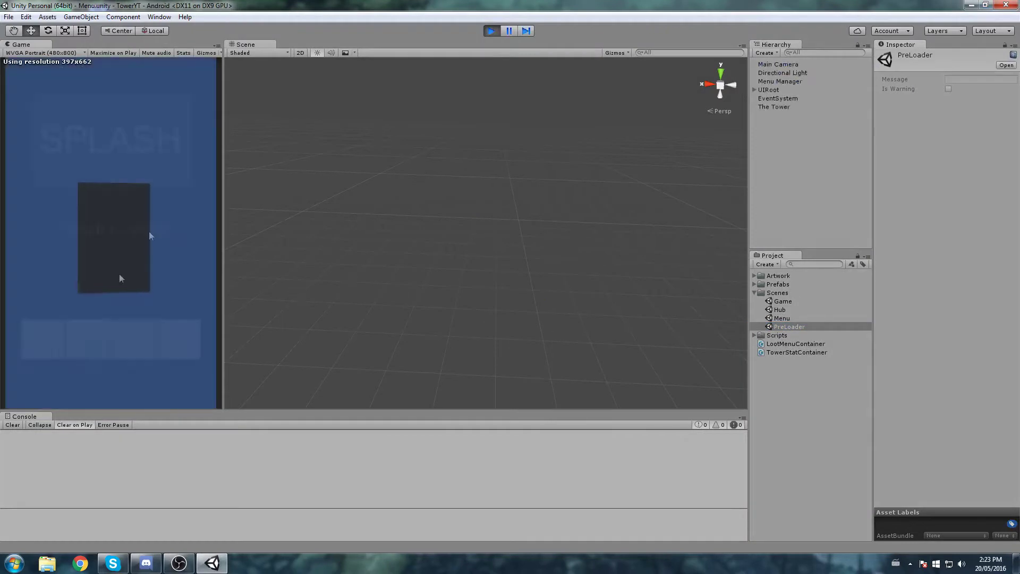
pyautogui.click(120, 274)
# Examine the hub's research list and the loot list with its sell and convert options
pyautogui.click(161, 141)
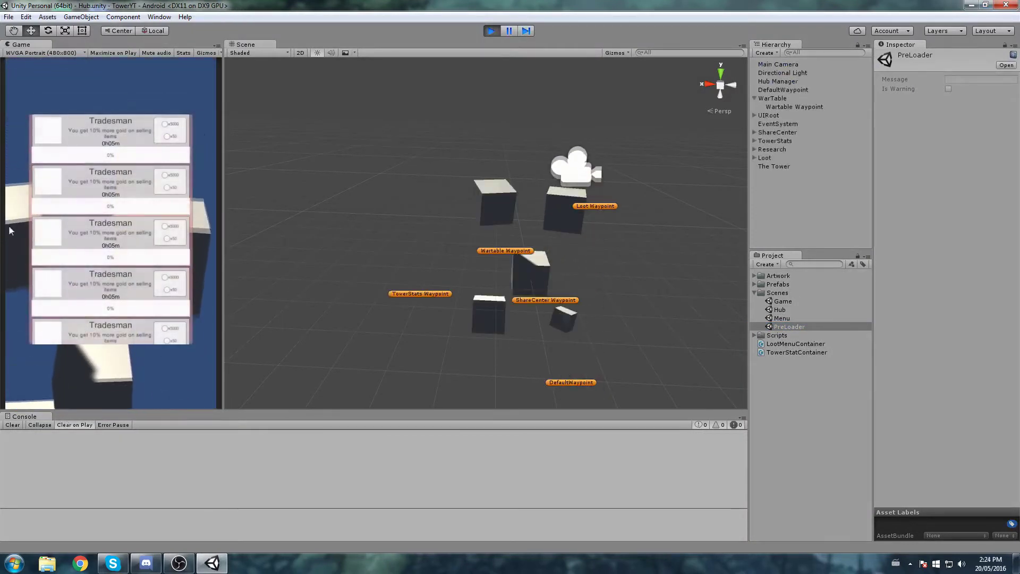
pyautogui.click(9, 227)
pyautogui.click(29, 202)
pyautogui.moveTo(80, 284); pyautogui.dragTo(114, 95)
pyautogui.moveTo(87, 233); pyautogui.dragTo(78, 360)
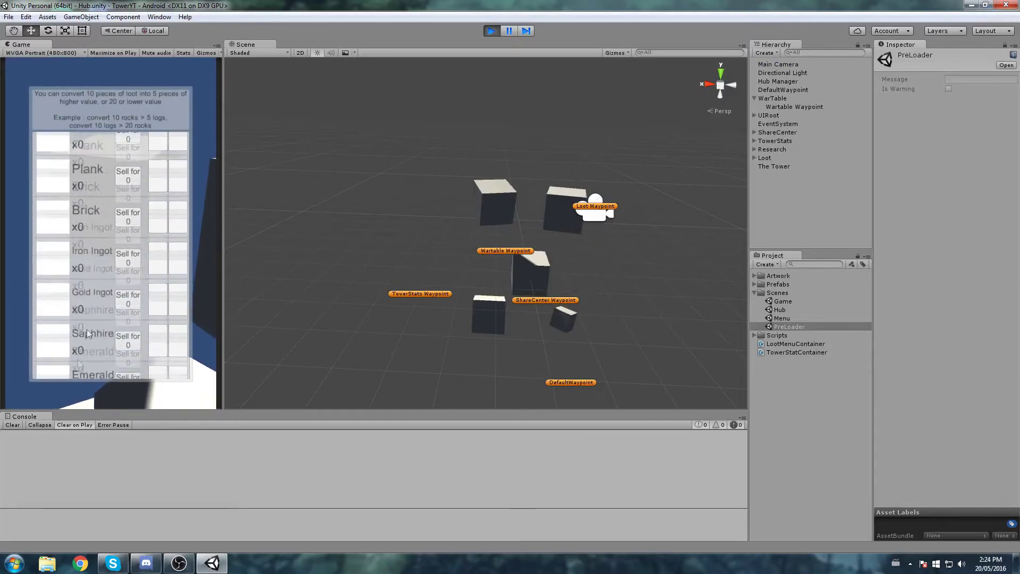
pyautogui.moveTo(113, 239); pyautogui.dragTo(101, 196)
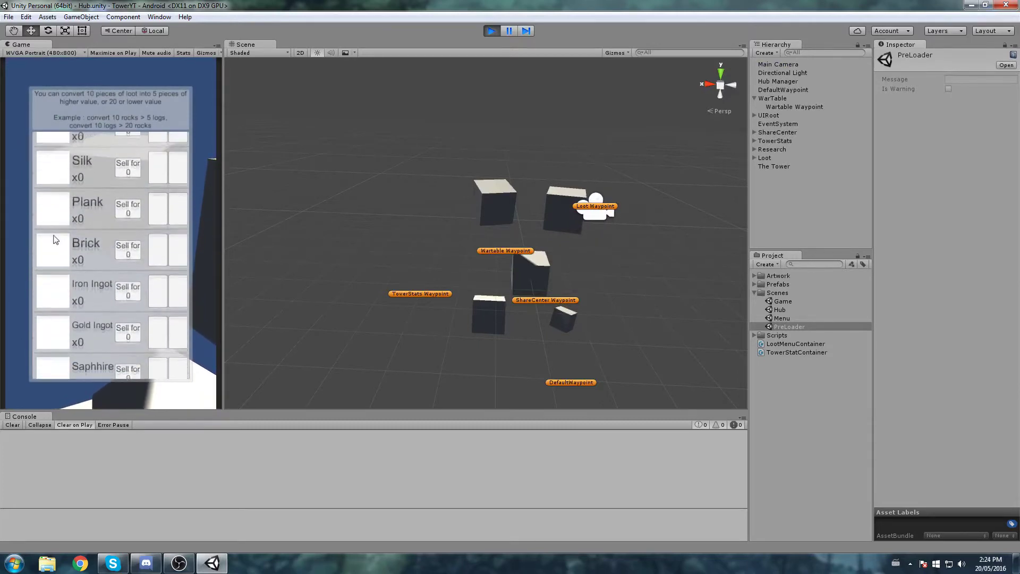
pyautogui.click(20, 225)
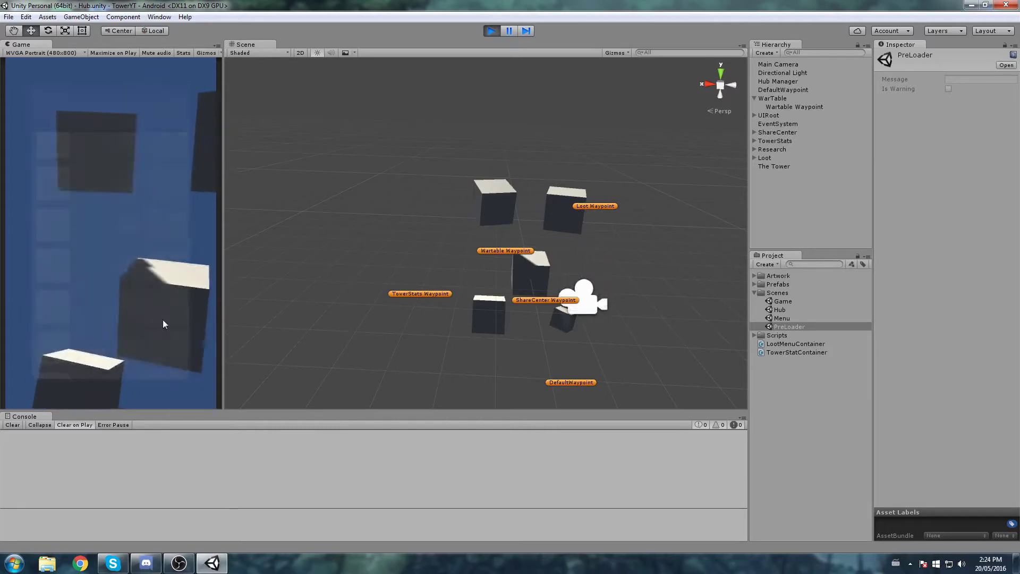
# View the ShareCenter, the difficulty selection and the tower stats in the hub, and stop the game
pyautogui.click(190, 353)
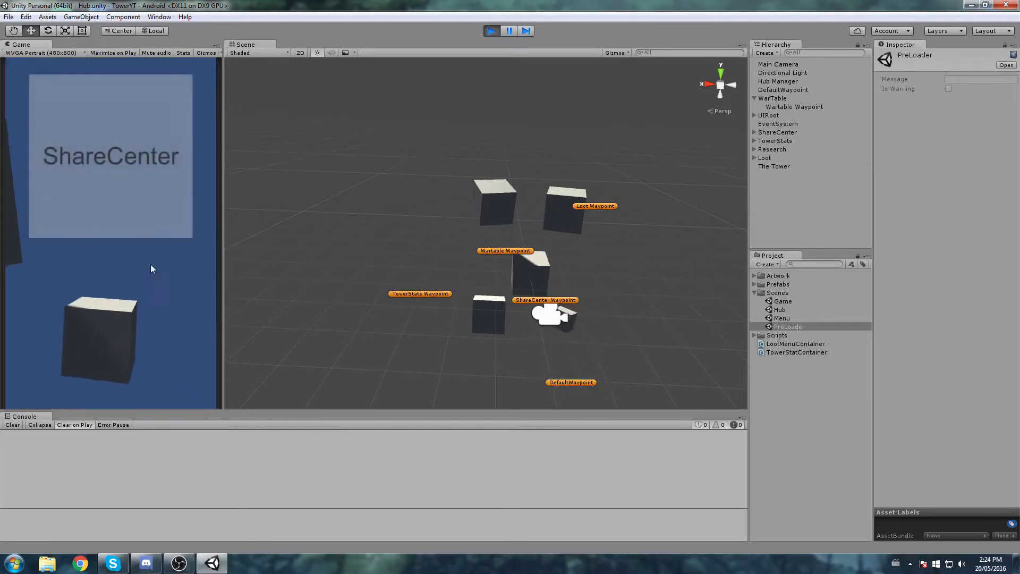
pyautogui.click(153, 302)
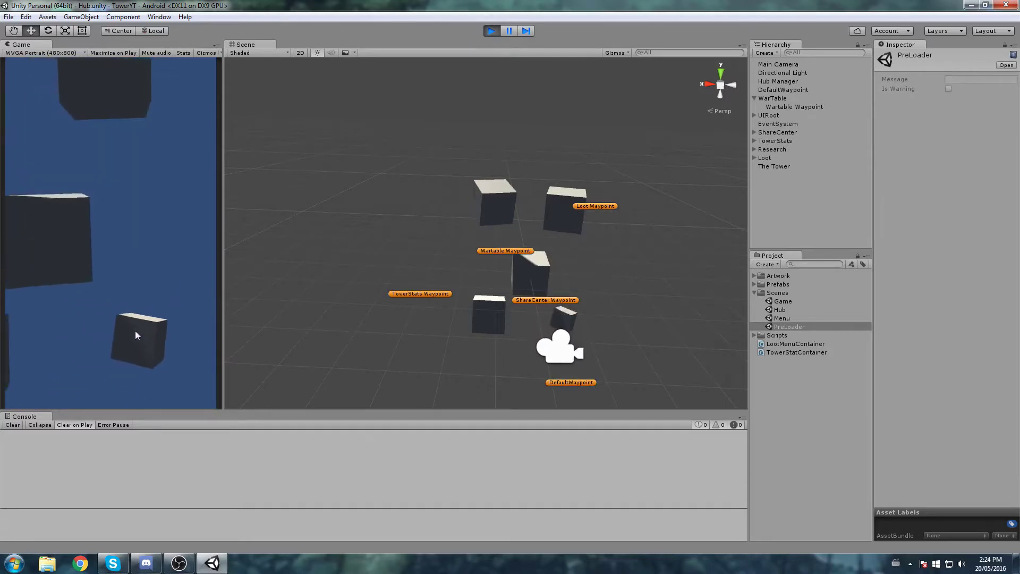
pyautogui.click(104, 248)
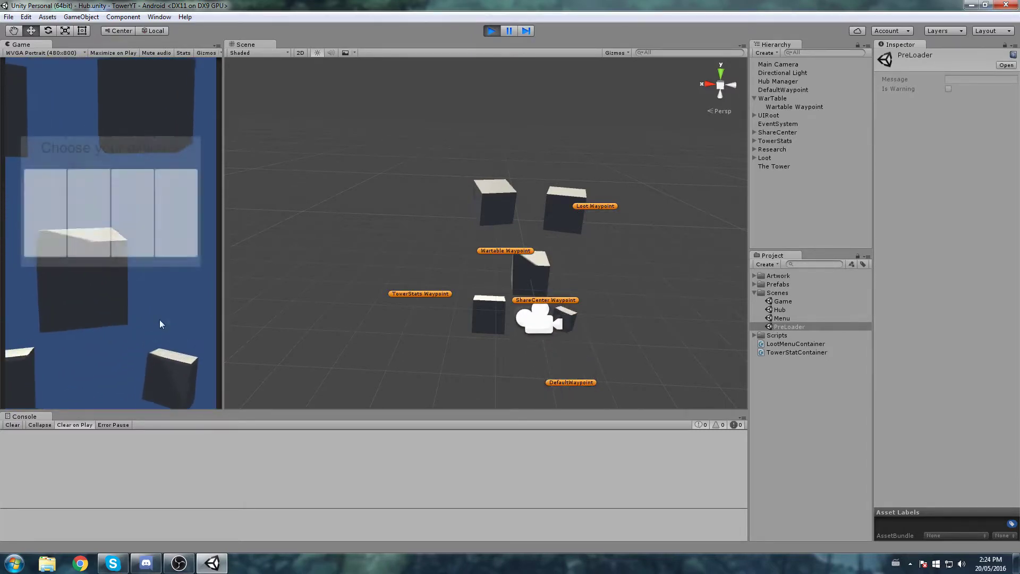
pyautogui.click(160, 320)
pyautogui.click(43, 356)
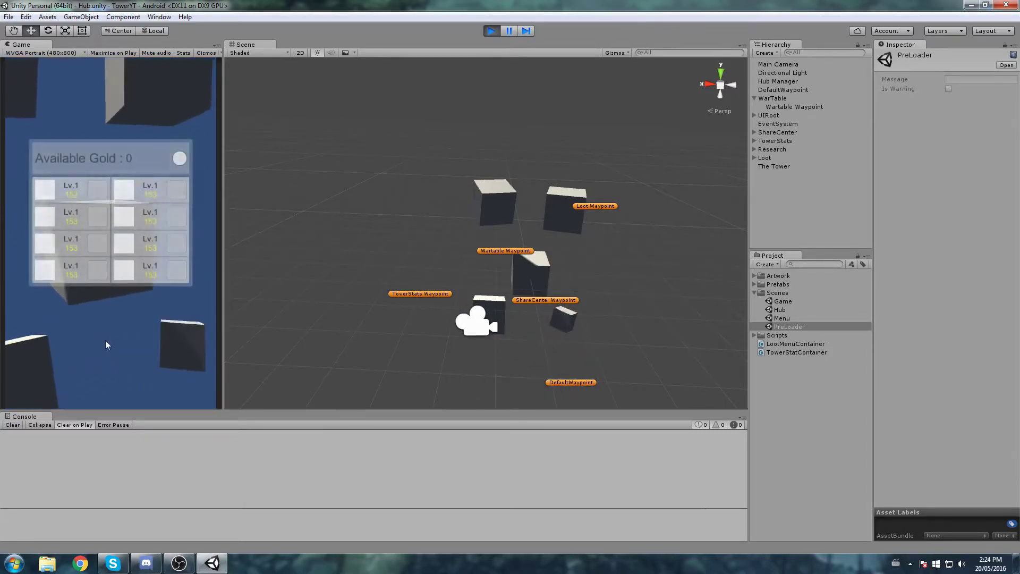
pyautogui.click(105, 340)
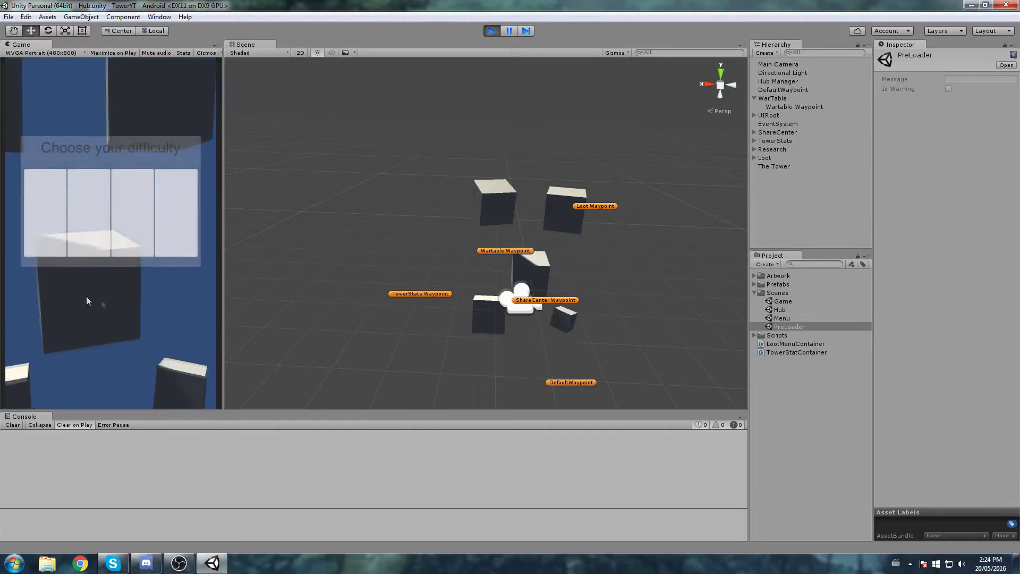
pyautogui.click(192, 315)
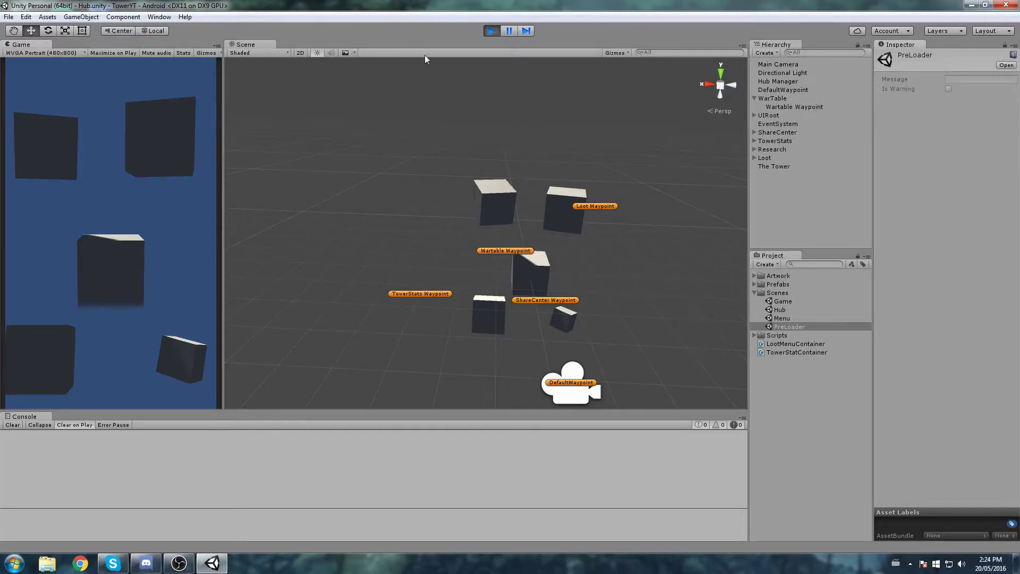
pyautogui.click(492, 31)
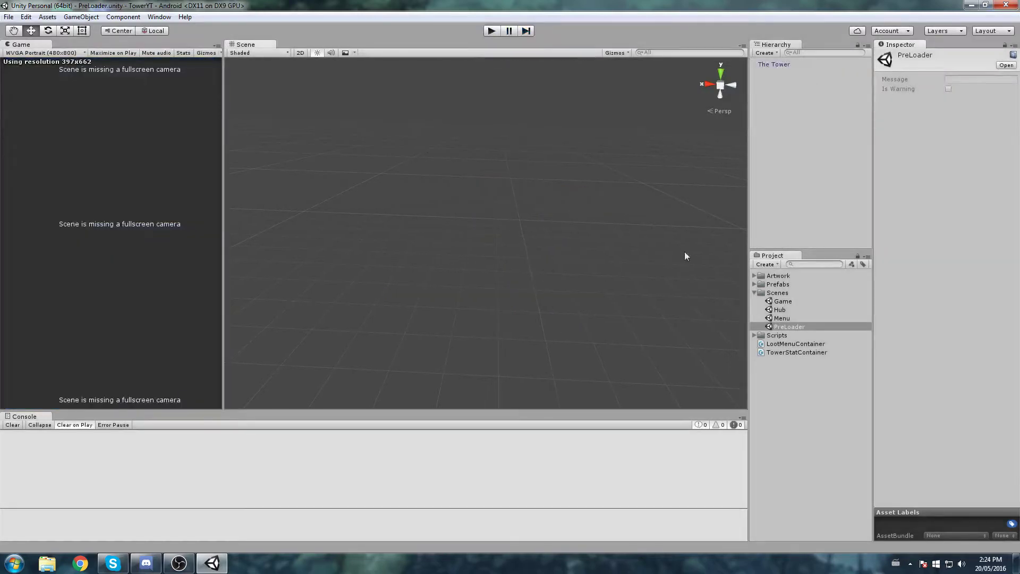
# Create a C# script named RewardedAdGold in the Ability folder under Scripts
pyautogui.click(753, 292)
pyautogui.click(753, 301)
pyautogui.click(769, 310)
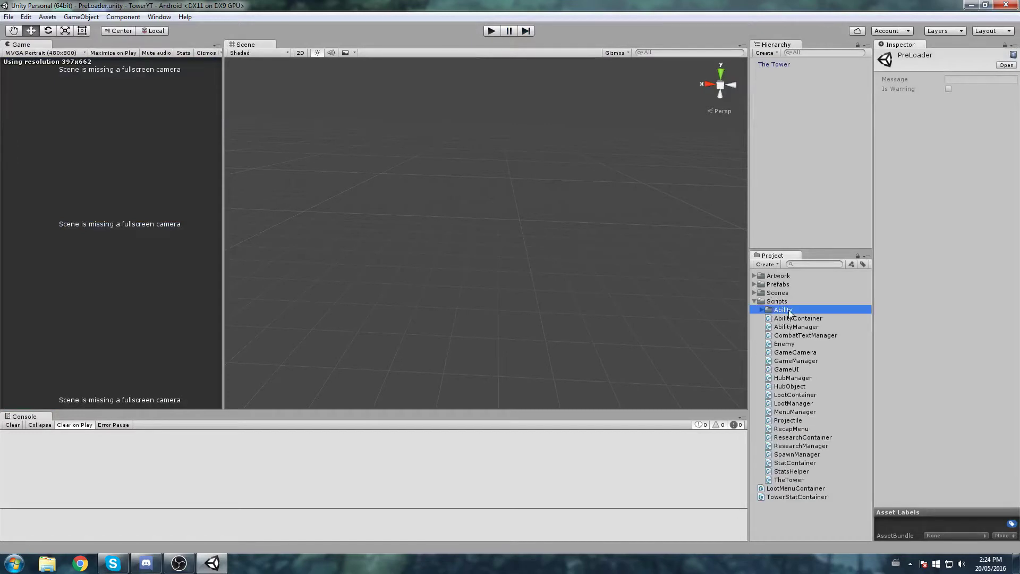
pyautogui.click(762, 309)
pyautogui.rightClick(785, 310)
pyautogui.moveTo(813, 314)
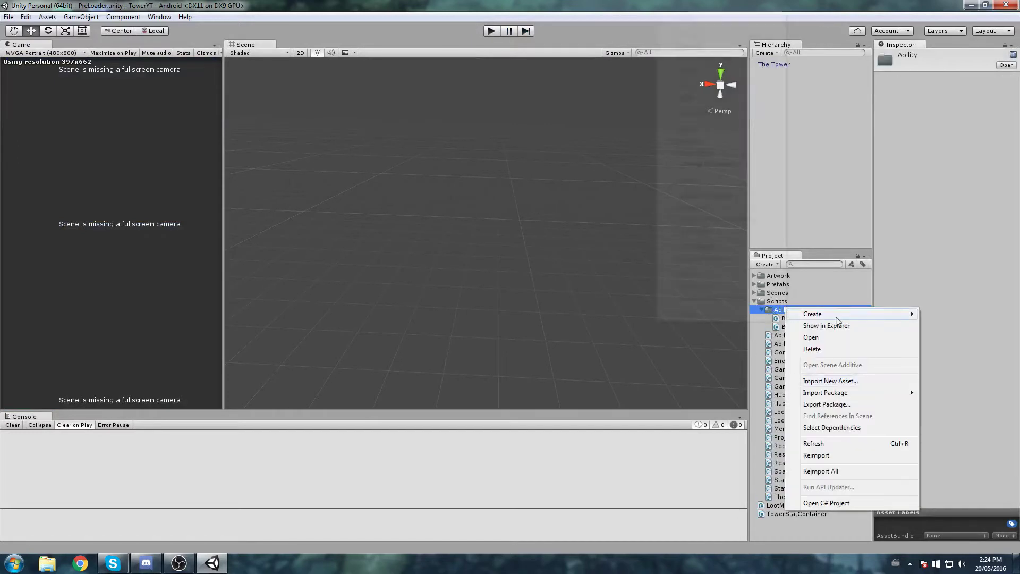
pyautogui.click(706, 35)
pyautogui.write('rEW')
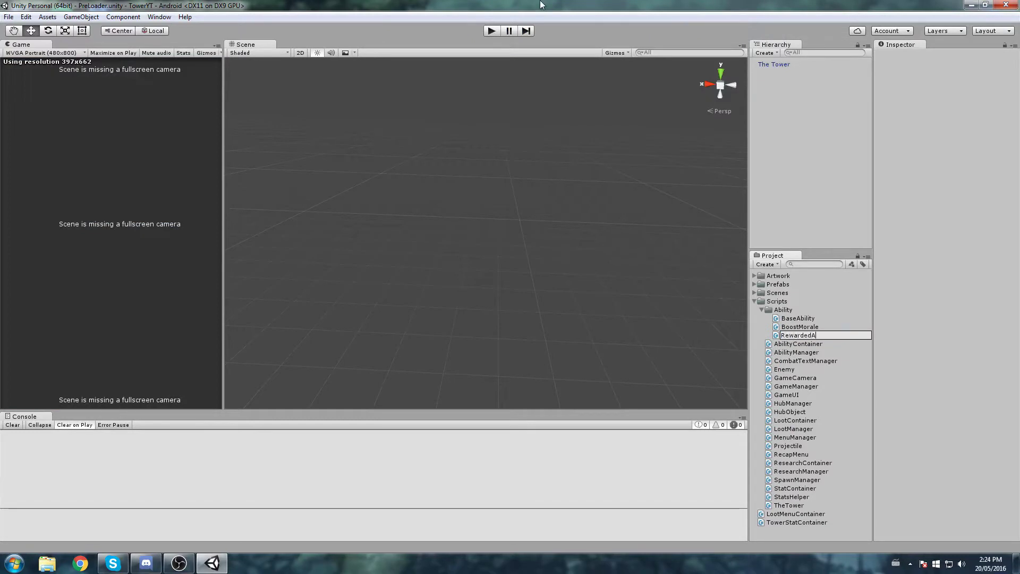
pyautogui.write('ardedAdGold')
pyautogui.press('Return')
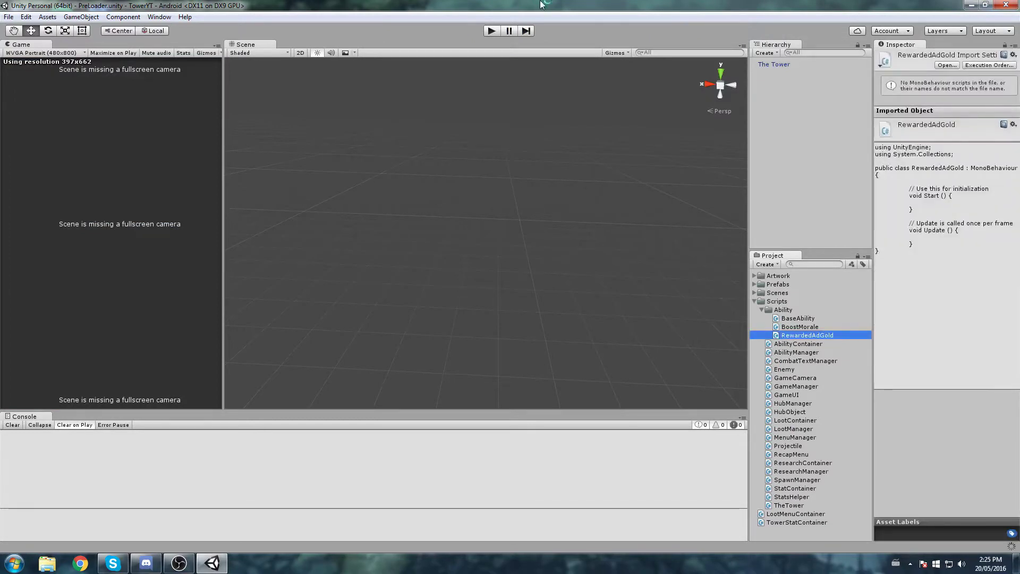
# Open the RewardedAdGold script in MonoDevelop and put the class's opening brace on its own line
pyautogui.press('Return')
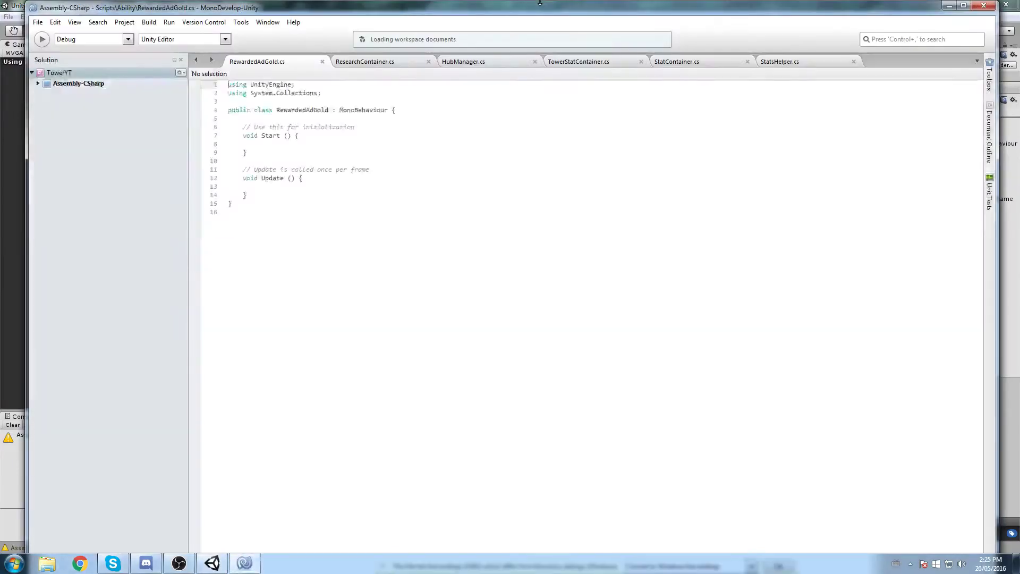
pyautogui.doubleClick(500, 3)
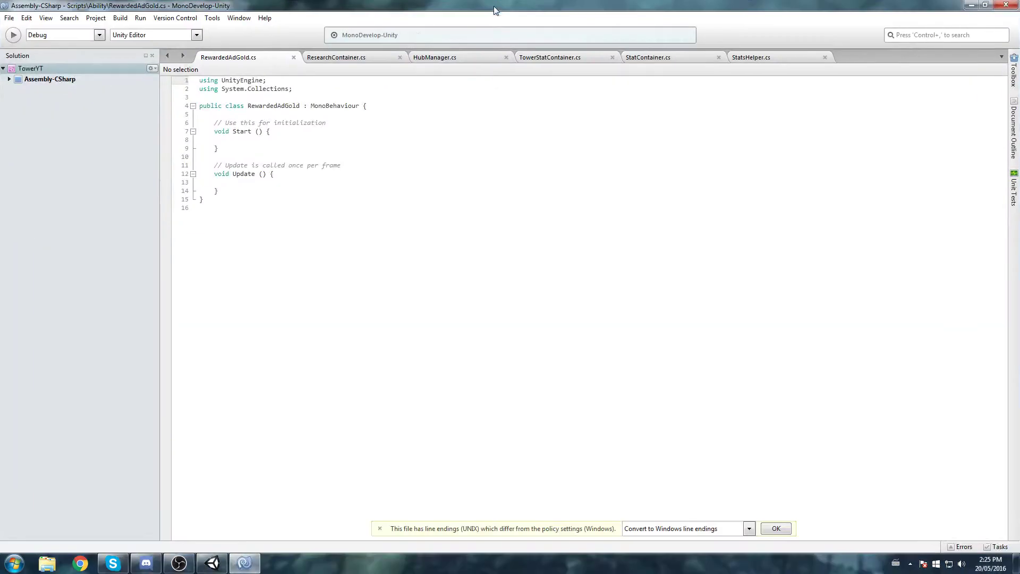
pyautogui.keyDown('ctrl'); pyautogui.scroll(5, 369, 166); pyautogui.keyUp('ctrl')
pyautogui.click(628, 148)
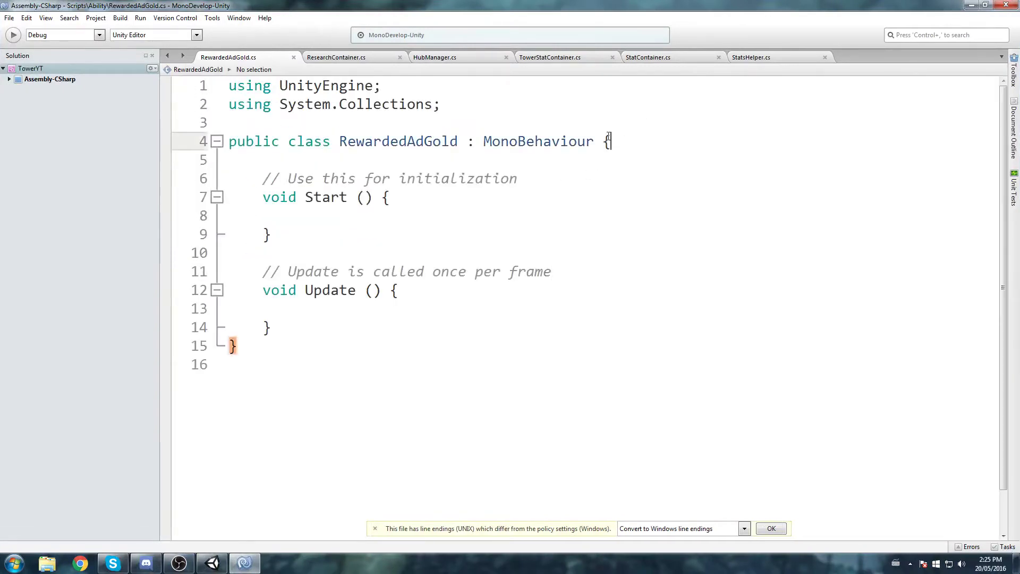
pyautogui.press('Return')
pyautogui.press('BackSpace')
pyautogui.click(601, 145)
pyautogui.press('Return')
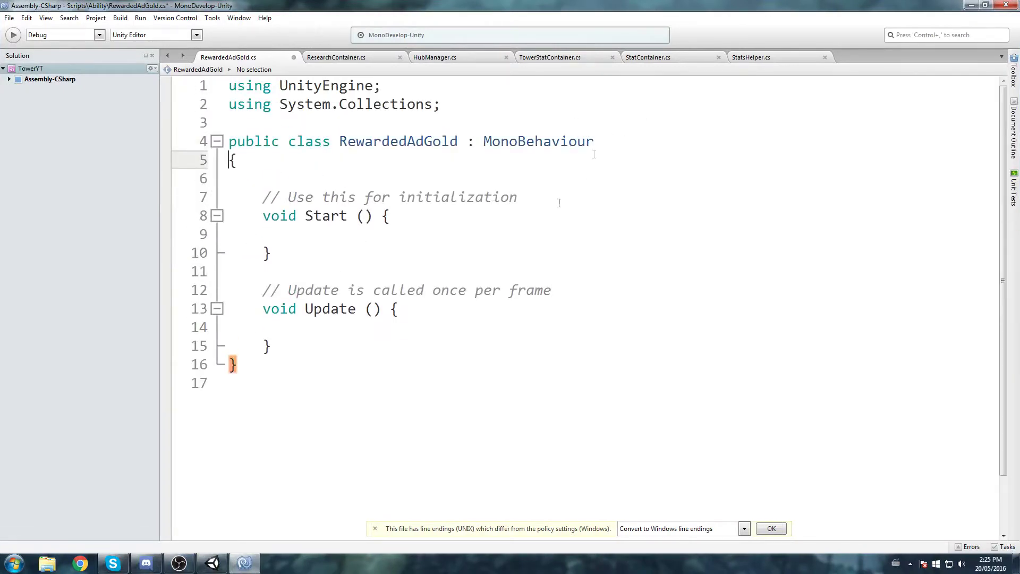
# Delete the default Start and Update methods and the trailing empty line from the RewardedAdGold script
pyautogui.moveTo(298, 350); pyautogui.dragTo(238, 169)
pyautogui.press('BackSpace')
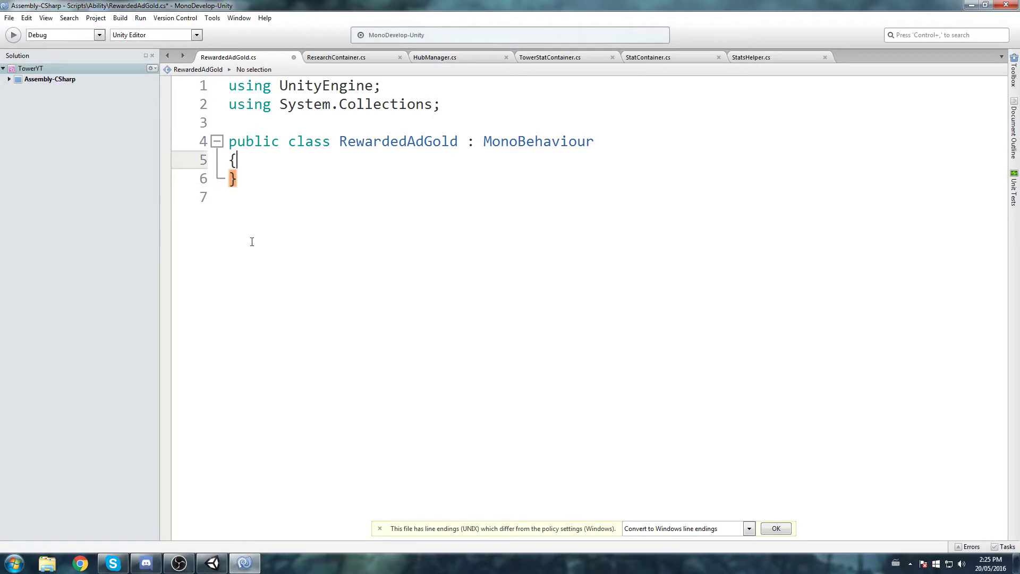
pyautogui.click(251, 239)
pyautogui.press('BackSpace')
# Make the RewardedAdGold class inherit from BaseAbility instead of MonoBehaviour and save the script
pyautogui.doubleClick(540, 142)
pyautogui.write('BaseAbility')
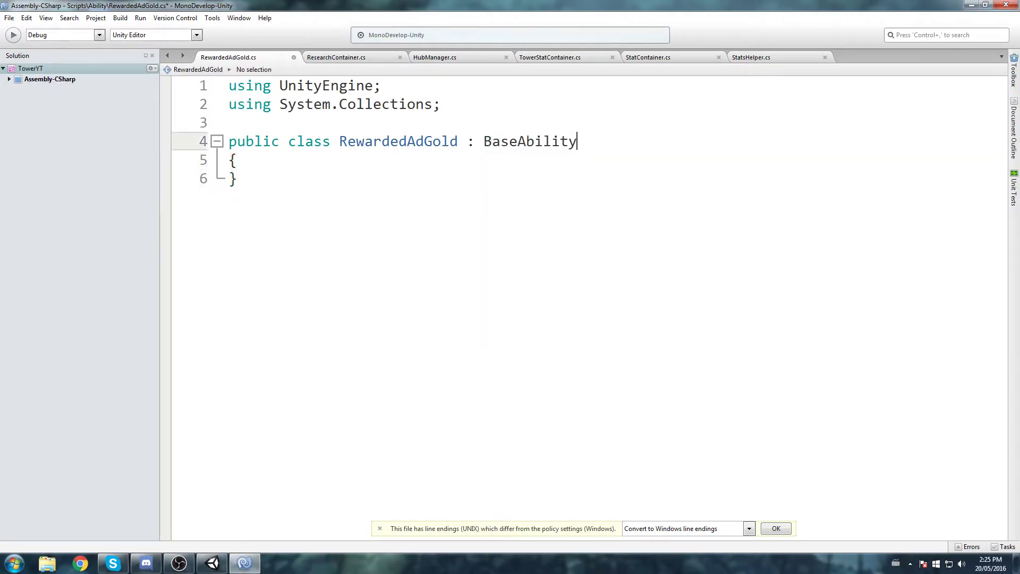
pyautogui.hotkey('ctrl', 's')
pyautogui.click(360, 169)
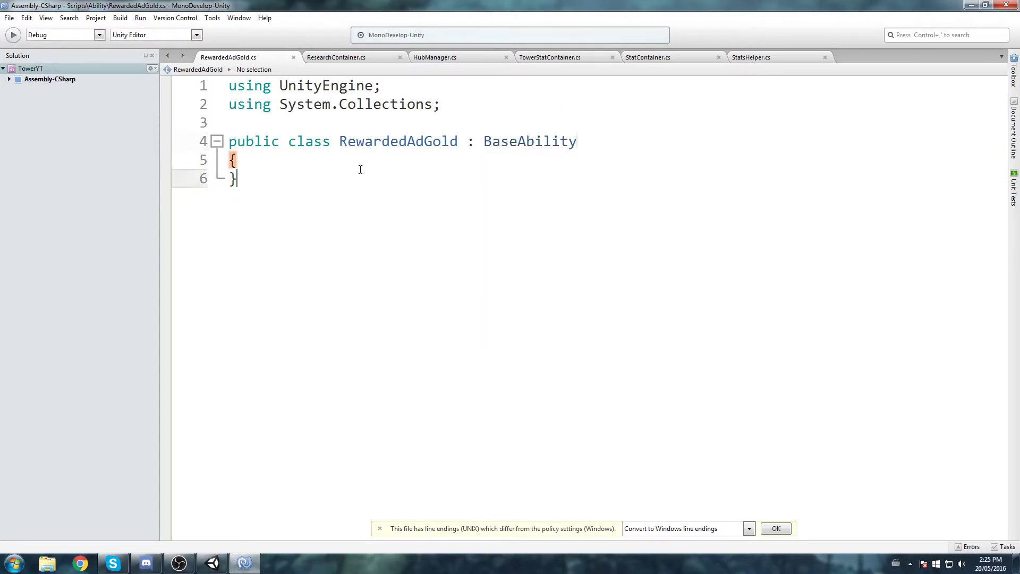
# Copy the BaseAbility class name, return to Unity and create a C# script named RewardedAdDiamond in the Ability folder
pyautogui.doubleClick(546, 141)
pyautogui.hotkey('ctrl', 'c')
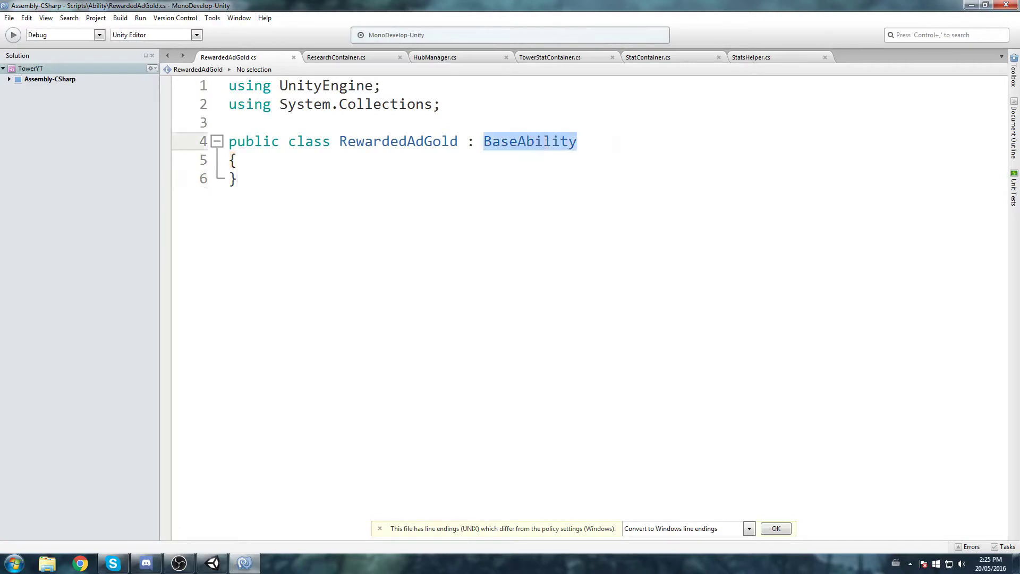
pyautogui.hotkey('alt', 'Tab')
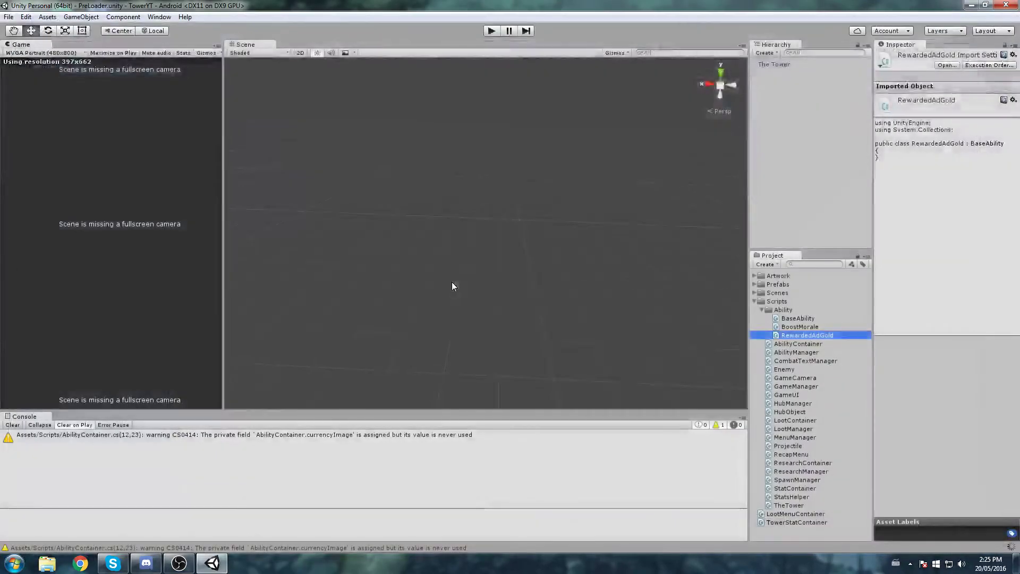
pyautogui.rightClick(788, 313)
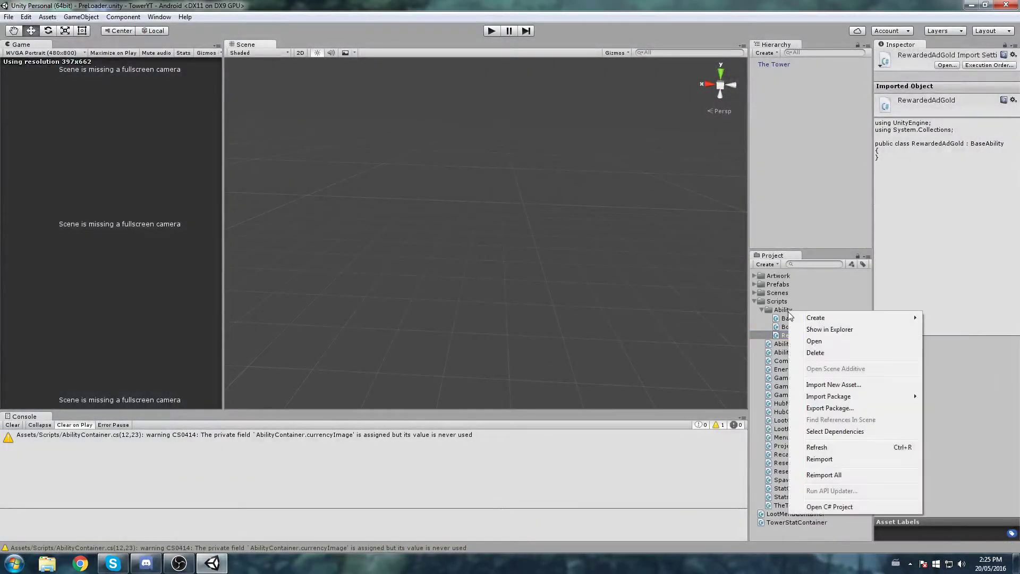
pyautogui.moveTo(797, 317)
pyautogui.click(688, 37)
pyautogui.write('Rewarded')
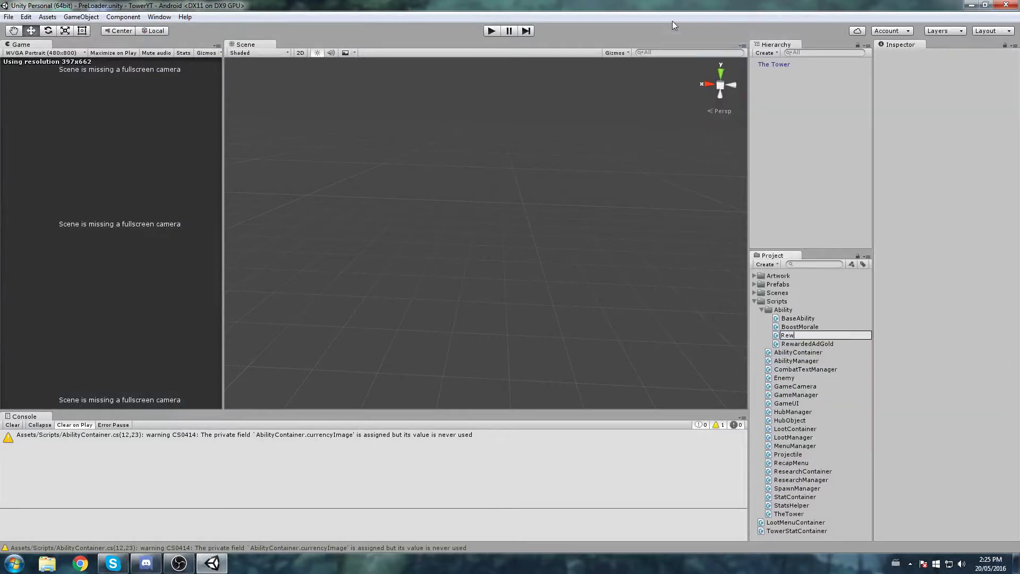
pyautogui.write('AdDiamond')
pyautogui.press('Return')
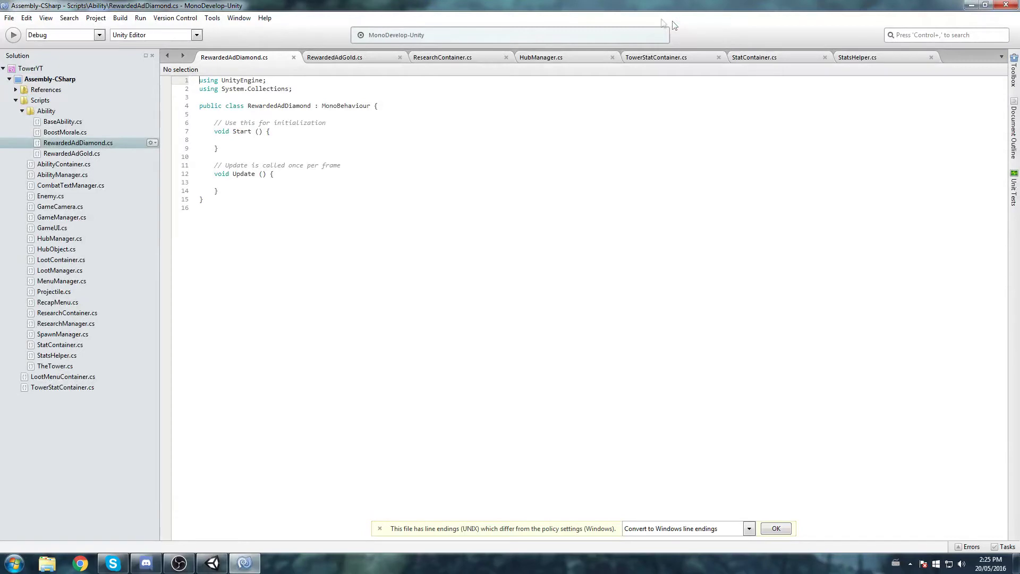
# Replace MonoBehaviour with the copied BaseAbility as the base class in the RewardedAdDiamond script
pyautogui.doubleClick(561, 144)
pyautogui.hotkey('ctrl', 'v')
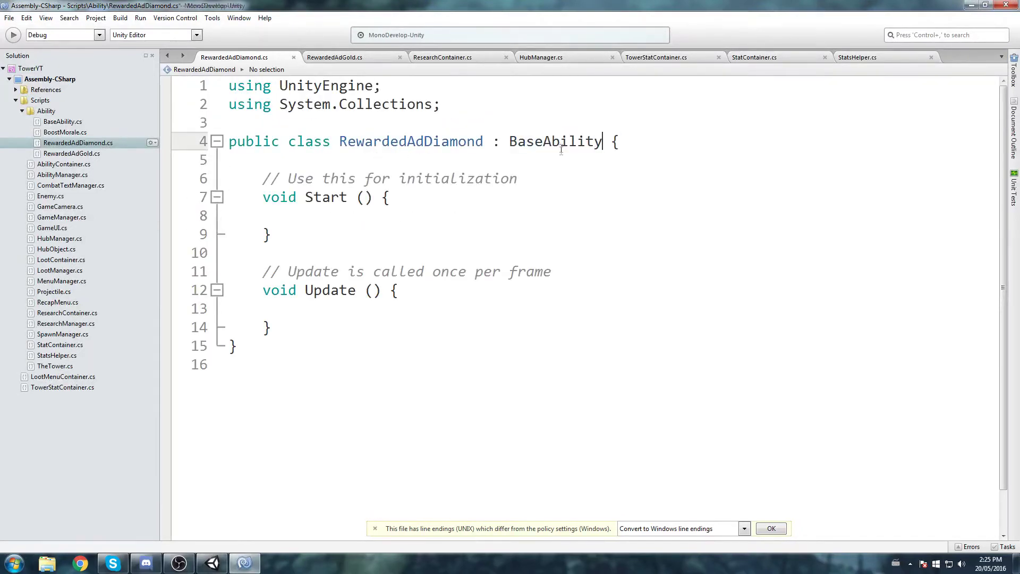
# Put the RewardedAdDiamond class's opening brace on its own line, delete the default Start and Update methods, and save the script
pyautogui.press('Return')
pyautogui.click(283, 348)
pyautogui.moveTo(283, 348); pyautogui.dragTo(125, 178)
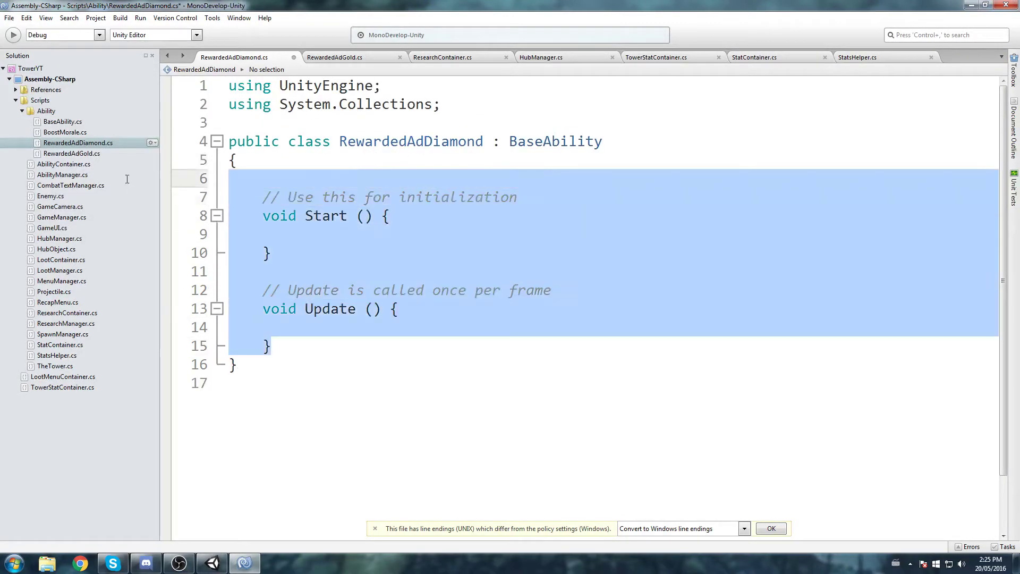
pyautogui.press('BackSpace')
pyautogui.click(293, 291)
pyautogui.press('BackSpace')
pyautogui.press('Up')
pyautogui.press('BackSpace')
pyautogui.press('Tab')
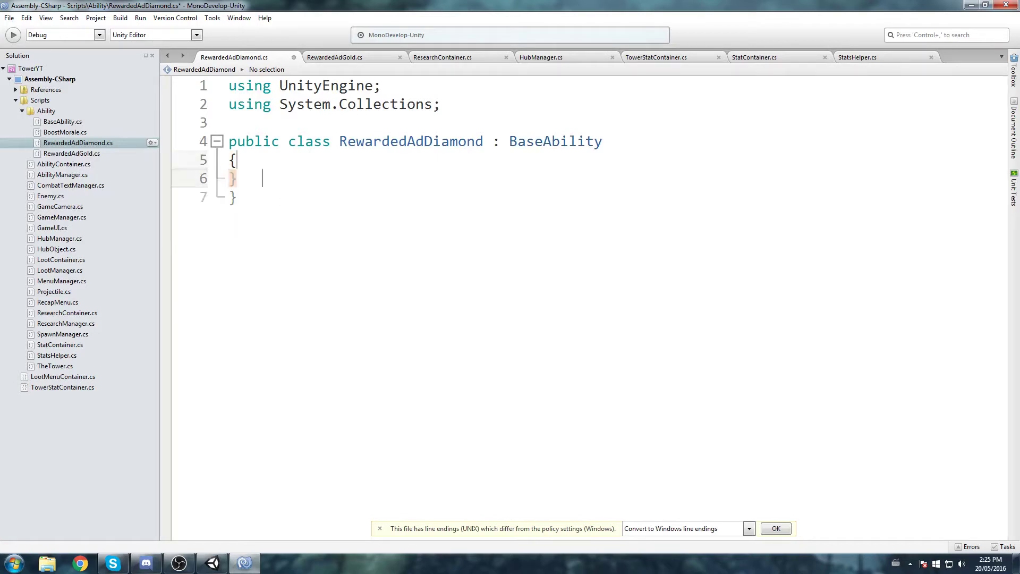
pyautogui.hotkey('ctrl', 's')
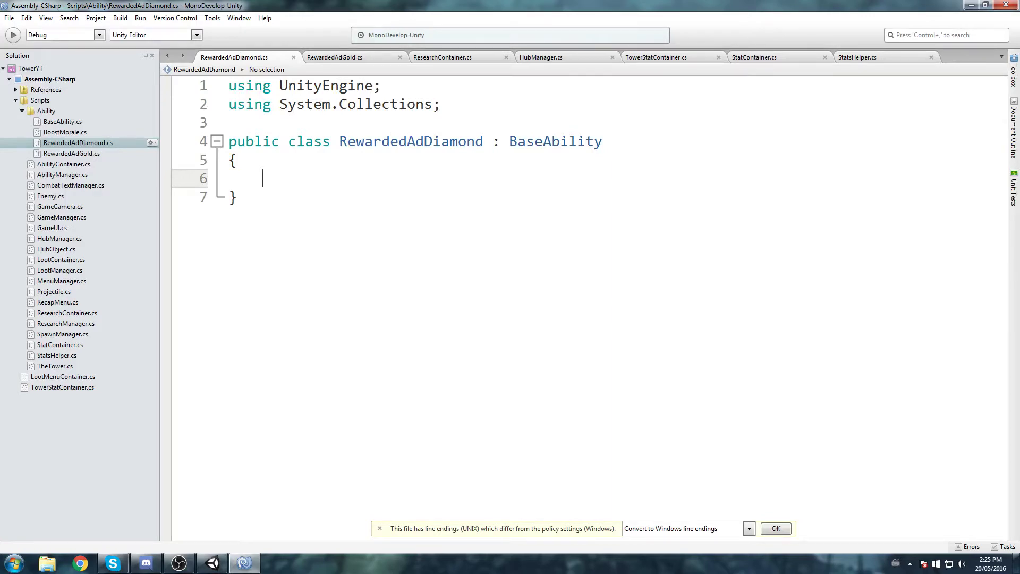
# Switch back to Unity and open the Hub scene from the Scenes folder
pyautogui.click(970, 5)
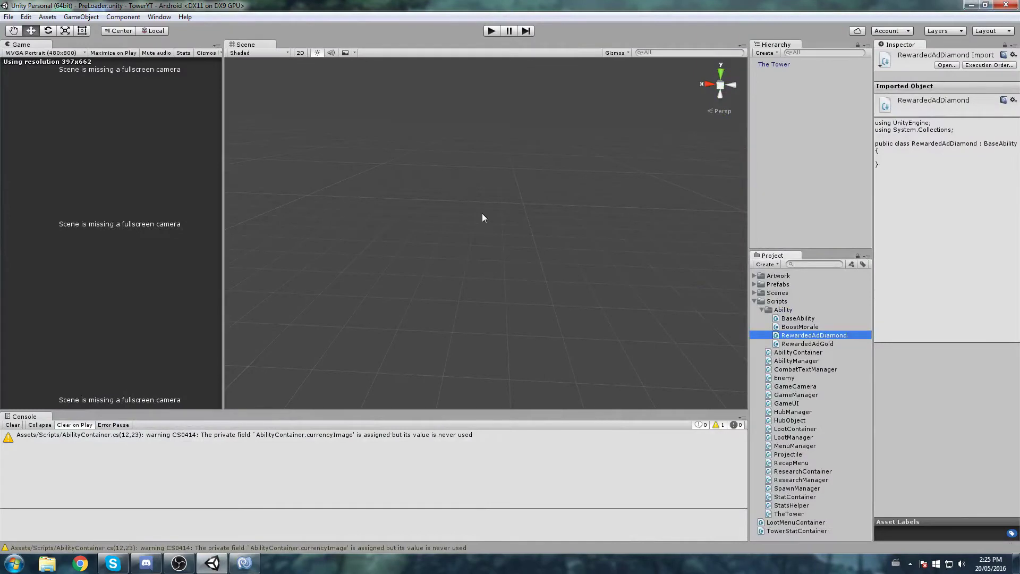
pyautogui.click(754, 301)
pyautogui.click(753, 292)
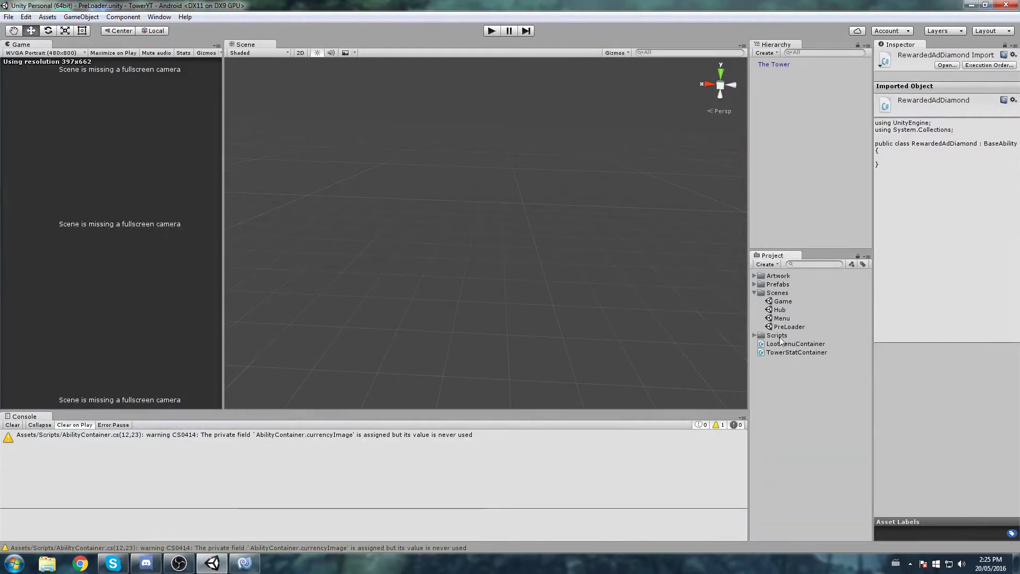
pyautogui.doubleClick(780, 310)
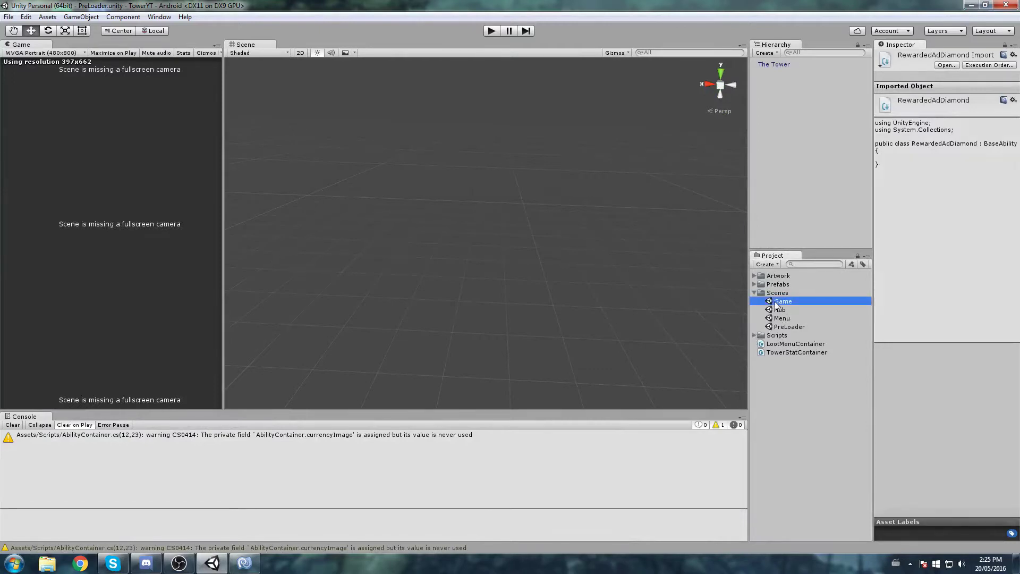
# Duplicate the WarTable cube, move the copy beside it to about X -1.74, and rotate it about 27.9 degrees around Y
pyautogui.moveTo(417, 260); pyautogui.dragTo(518, 221, button='middle')
pyautogui.scroll(3, 519, 221)
pyautogui.moveTo(584, 210); pyautogui.dragTo(379, 267, button='middle')
pyautogui.click(519, 229)
pyautogui.click(782, 99)
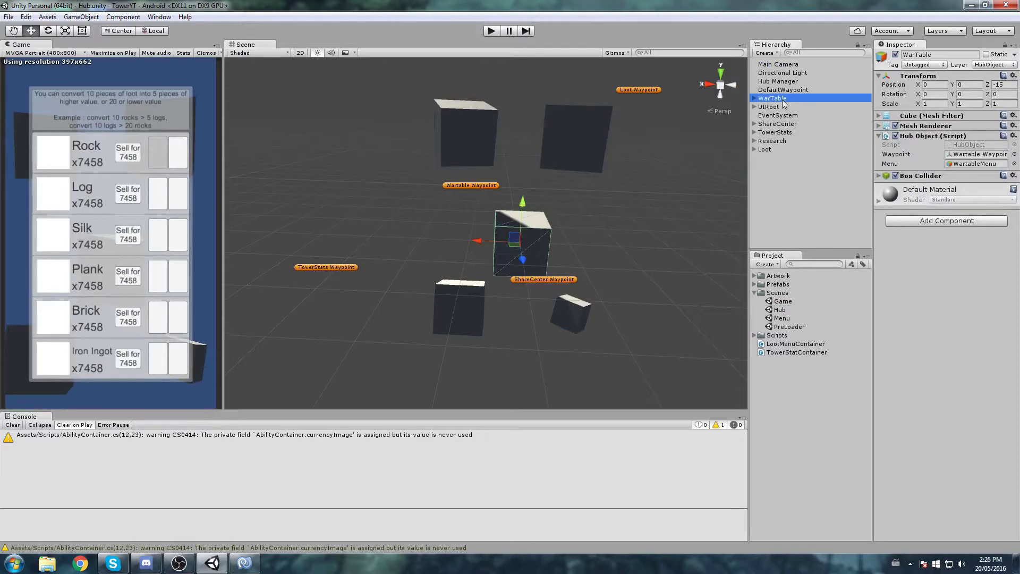
pyautogui.hotkey('ctrl', 'd')
pyautogui.moveTo(499, 238); pyautogui.dragTo(563, 252)
pyautogui.press('e')
pyautogui.moveTo(600, 270); pyautogui.dragTo(551, 276, button='middle')
pyautogui.scroll(4, 550, 276)
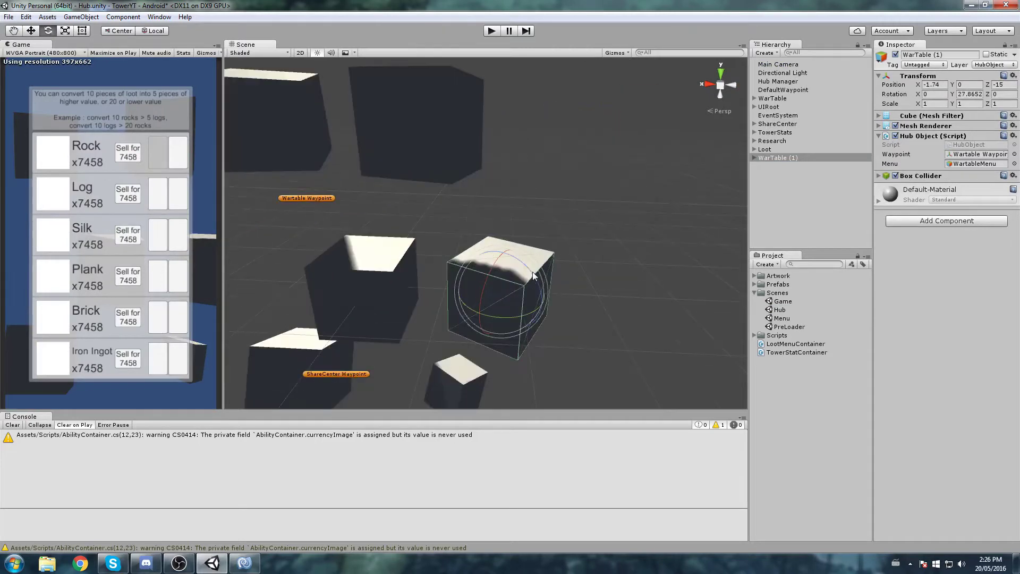
pyautogui.scroll(-2, 551, 276)
# Rename the duplicated WarTable to Ability and its child waypoint to Ability Waypoint
pyautogui.click(776, 157)
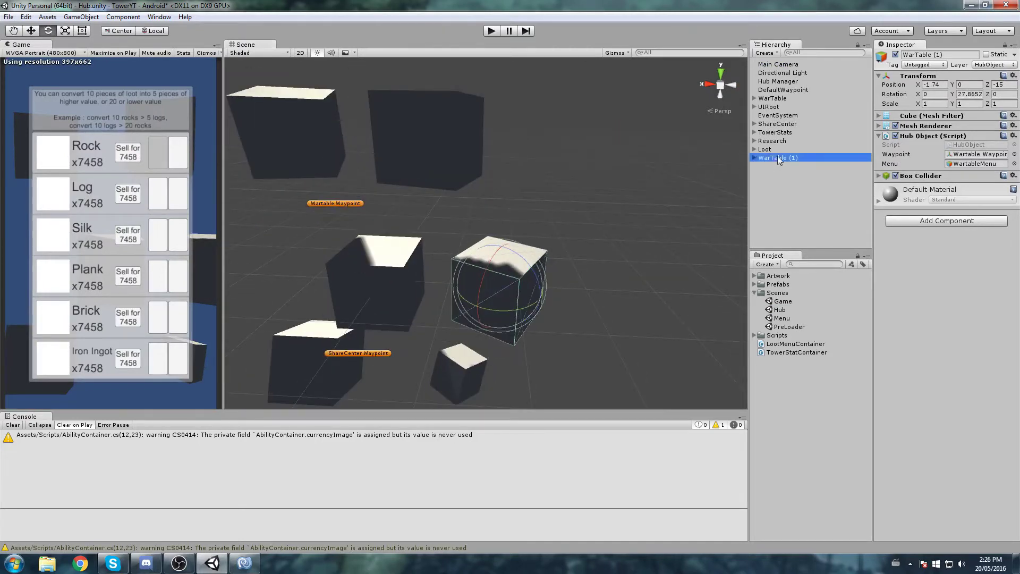
pyautogui.write('Ability')
pyautogui.press('Return')
pyautogui.click(754, 158)
pyautogui.click(777, 166)
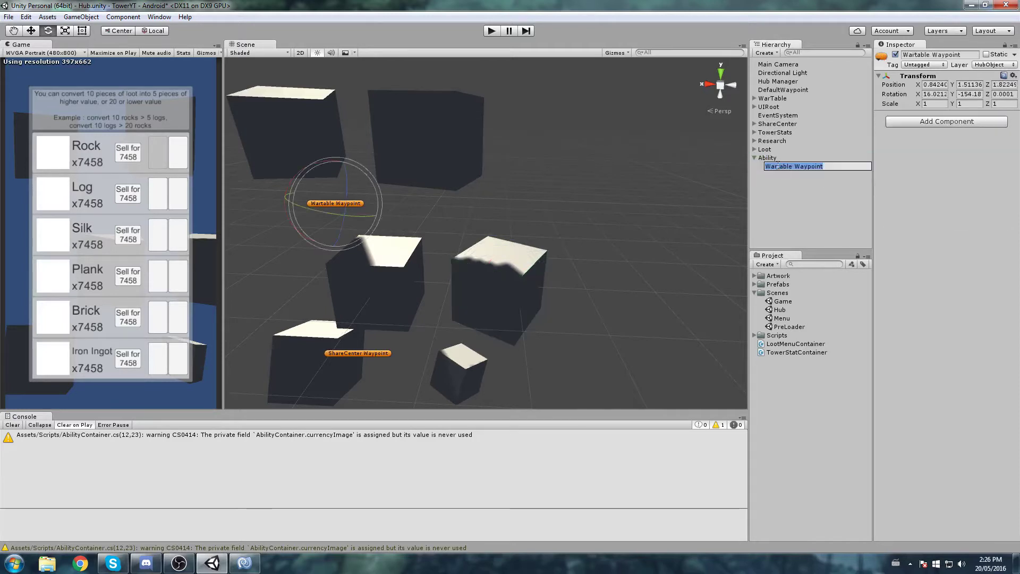
pyautogui.click(777, 166)
pyautogui.write('Ability')
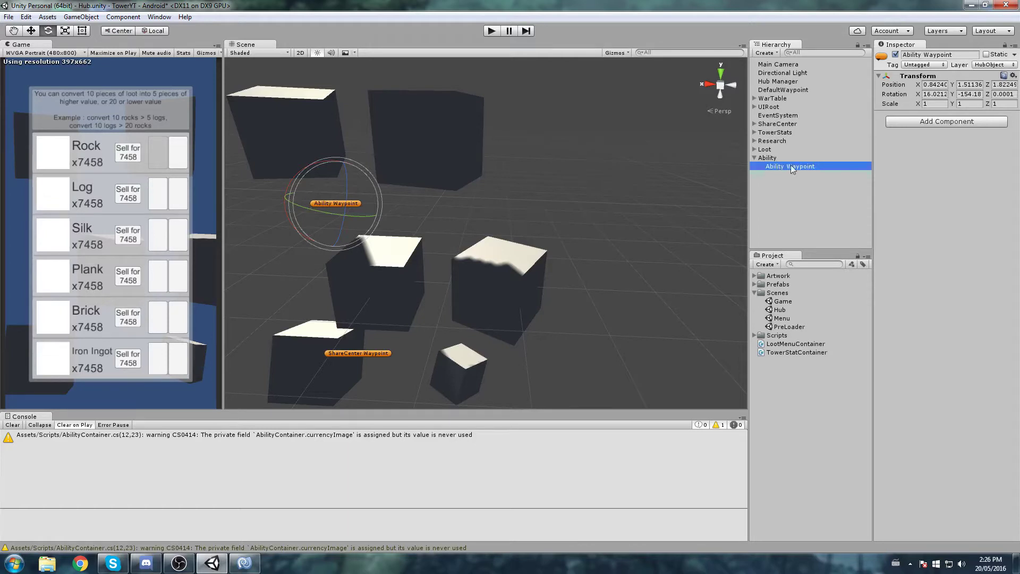
# Align the Ability Waypoint with a scene view facing the new cube and check the Ability object's waypoint and menu references
pyautogui.moveTo(277, 239); pyautogui.dragTo(574, 179, button='right')
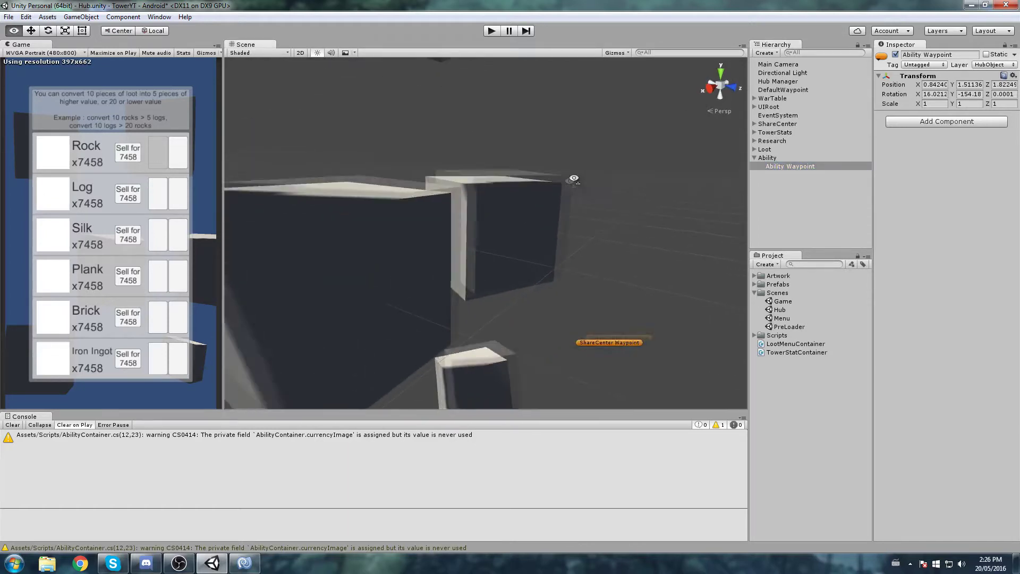
pyautogui.keyDown('alt'); pyautogui.moveTo(574, 179); pyautogui.dragTo(581, 173); pyautogui.keyUp('alt')
pyautogui.click(81, 16)
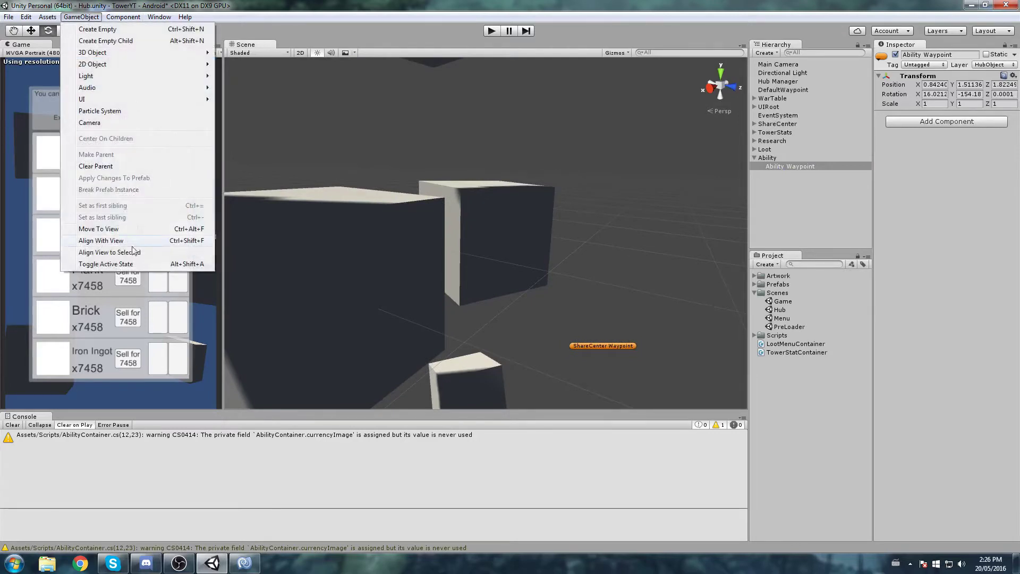
pyautogui.click(107, 241)
pyautogui.keyDown('alt'); pyautogui.moveTo(384, 238); pyautogui.dragTo(582, 235); pyautogui.keyUp('alt')
pyautogui.click(779, 158)
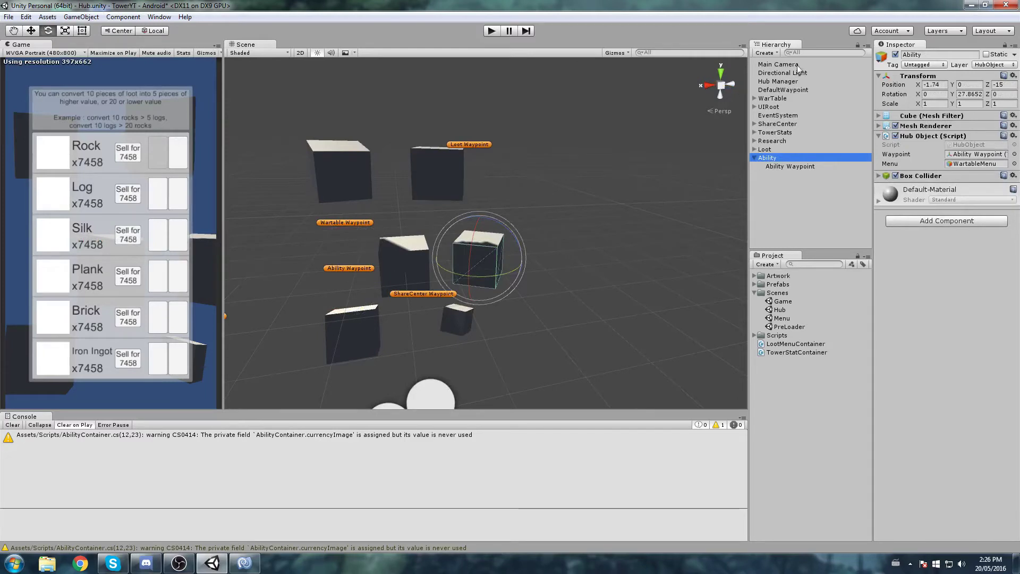
pyautogui.click(972, 154)
pyautogui.click(969, 164)
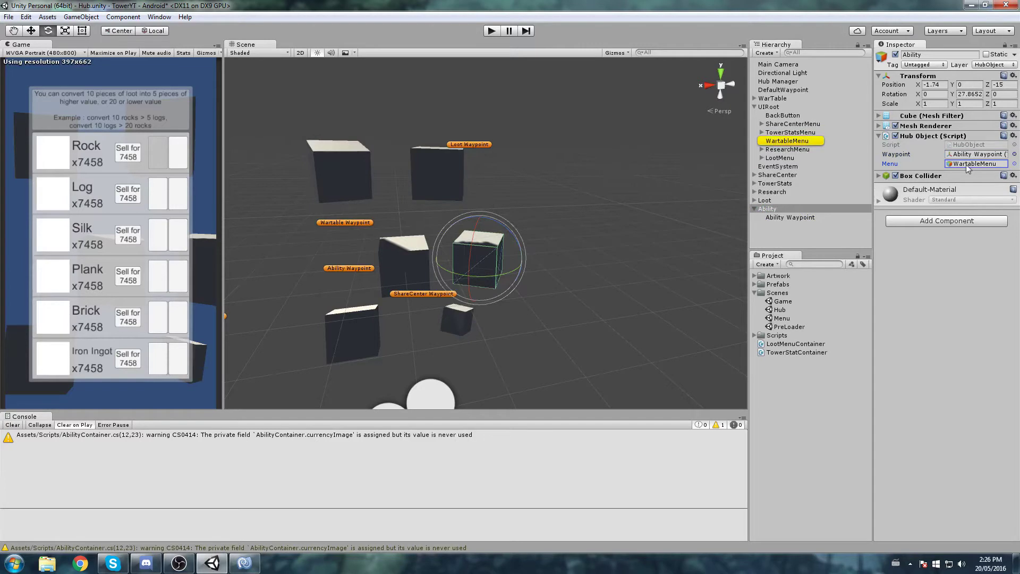
# Duplicate LootMenu under UIRoot and rename the copy AbilityMenu
pyautogui.click(783, 141)
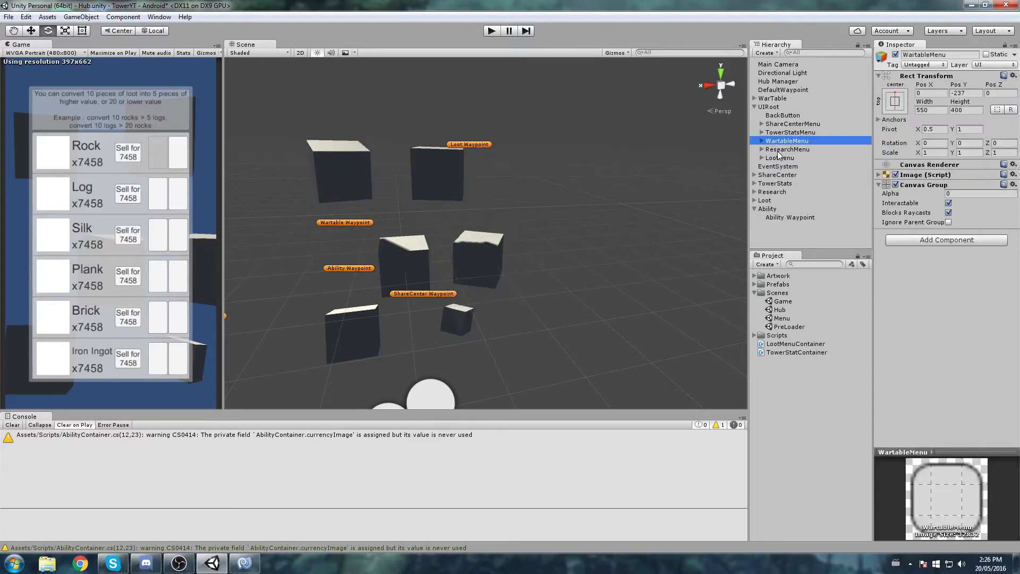
pyautogui.click(791, 158)
pyautogui.click(800, 112)
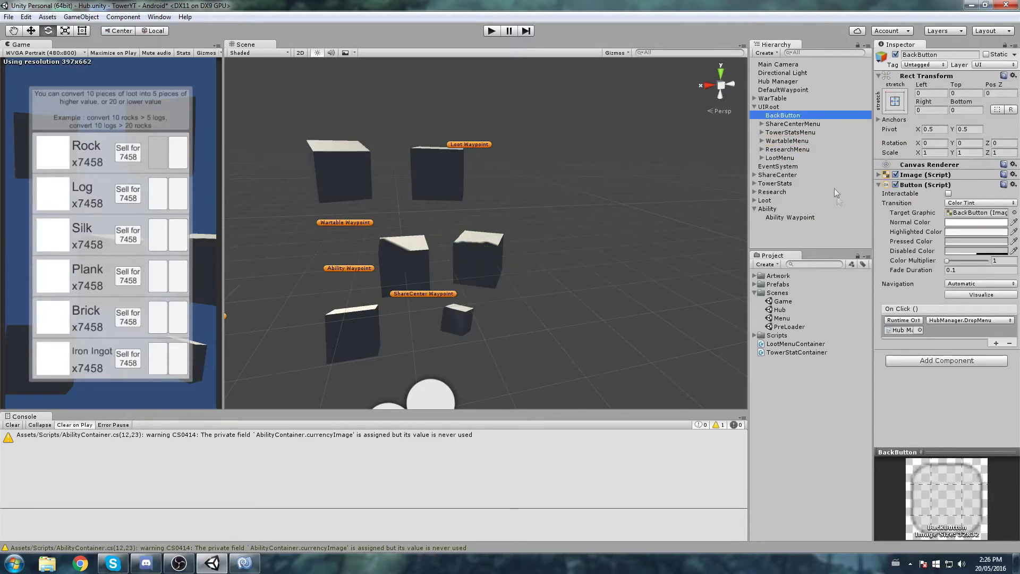
pyautogui.click(782, 151)
pyautogui.click(784, 160)
pyautogui.hotkey('ctrl', 'd')
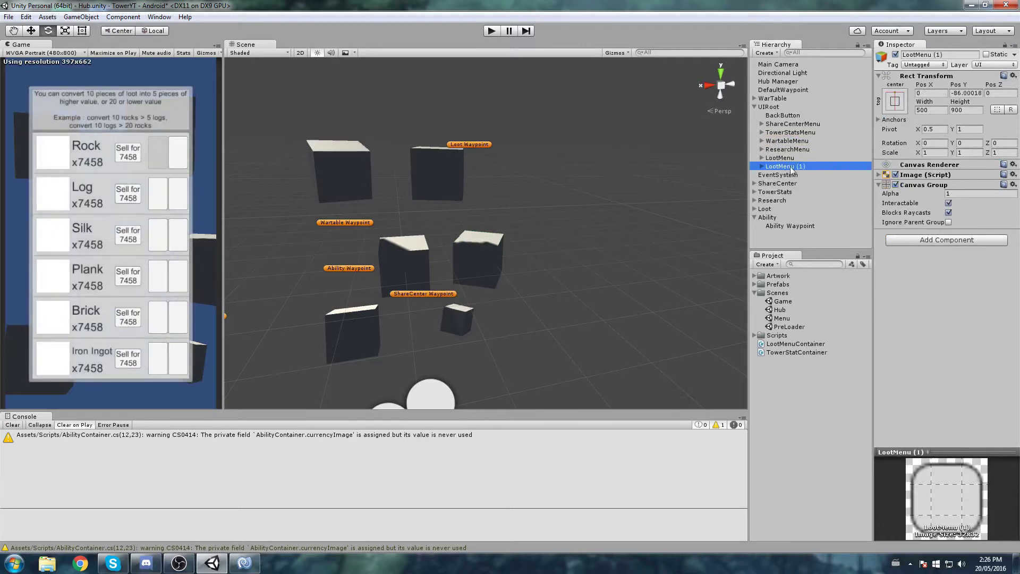
pyautogui.click(789, 167)
pyautogui.write('AbilityMenu')
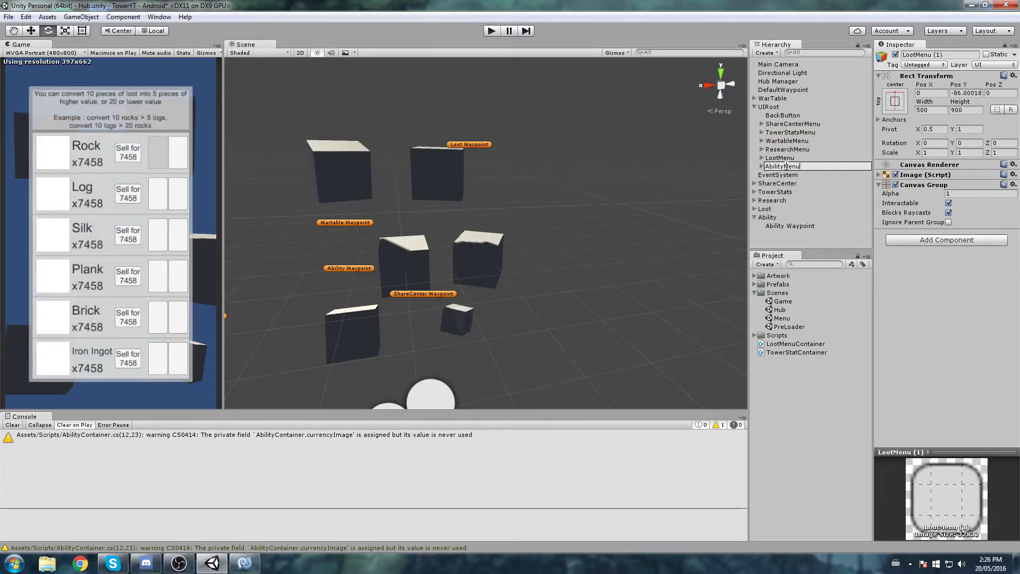
pyautogui.press('Return')
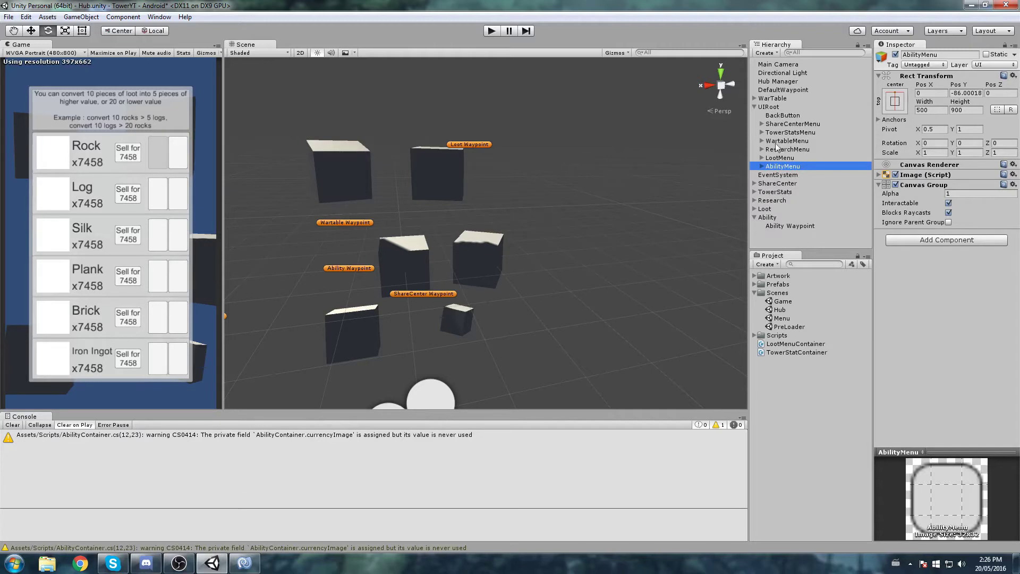
# Hide the original LootMenu by setting its Canvas Group alpha to 0
pyautogui.click(784, 157)
pyautogui.click(979, 195)
pyautogui.write('0')
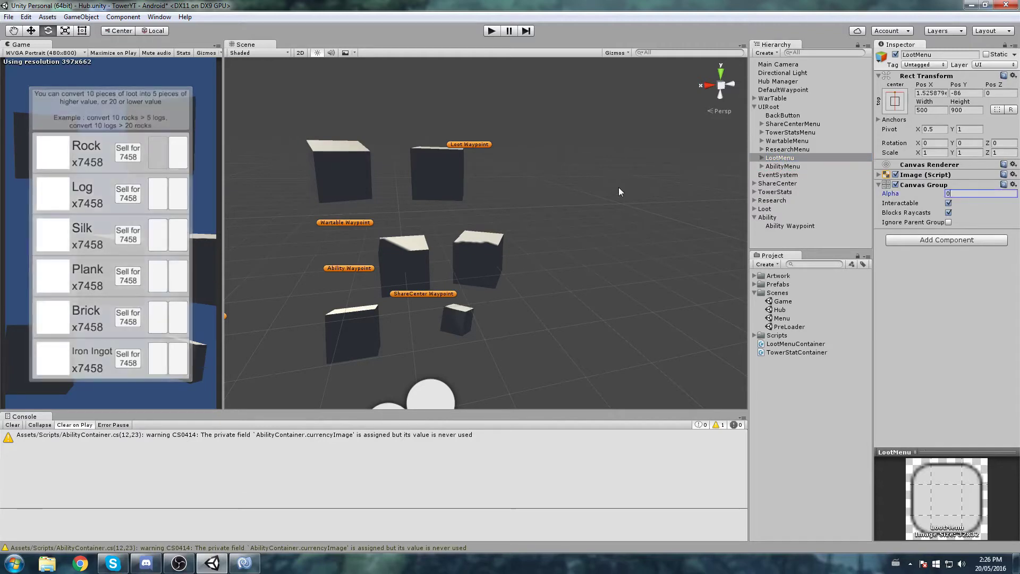
# Delete the Description and LootPanel children from AbilityMenu and save the Hub scene
pyautogui.click(761, 167)
pyautogui.click(792, 169)
pyautogui.click(793, 174)
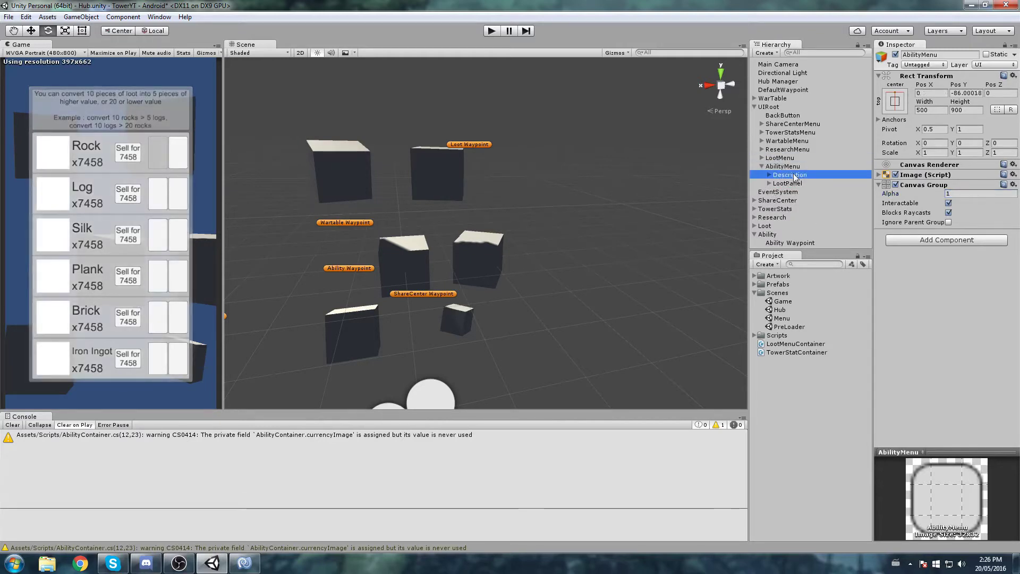
pyautogui.keyDown('shift'); pyautogui.click(792, 184); pyautogui.keyUp('shift')
pyautogui.press('Delete')
pyautogui.click(789, 167)
pyautogui.moveTo(278, 206); pyautogui.dragTo(502, 248, button='middle')
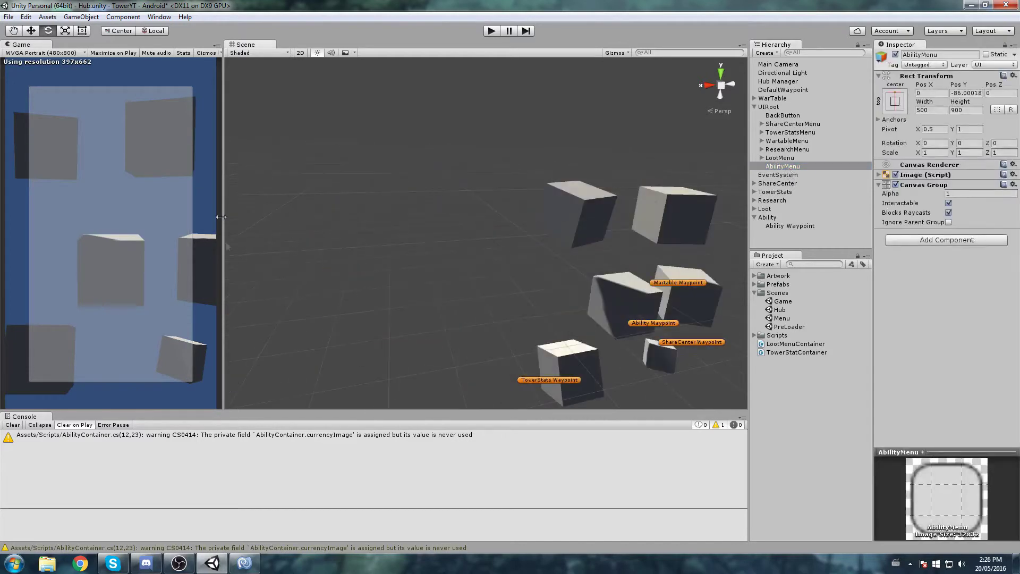
pyautogui.moveTo(343, 217); pyautogui.dragTo(450, 190, button='right')
pyautogui.hotkey('ctrl', 's')
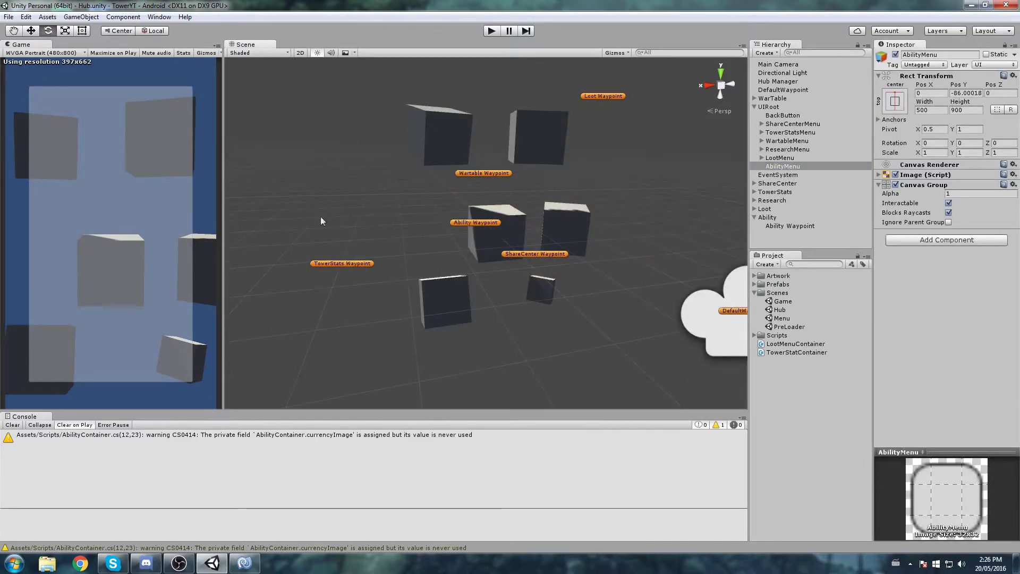
pyautogui.moveTo(611, 134); pyautogui.dragTo(552, 182, button='middle')
pyautogui.moveTo(500, 230); pyautogui.dragTo(528, 211, button='middle')
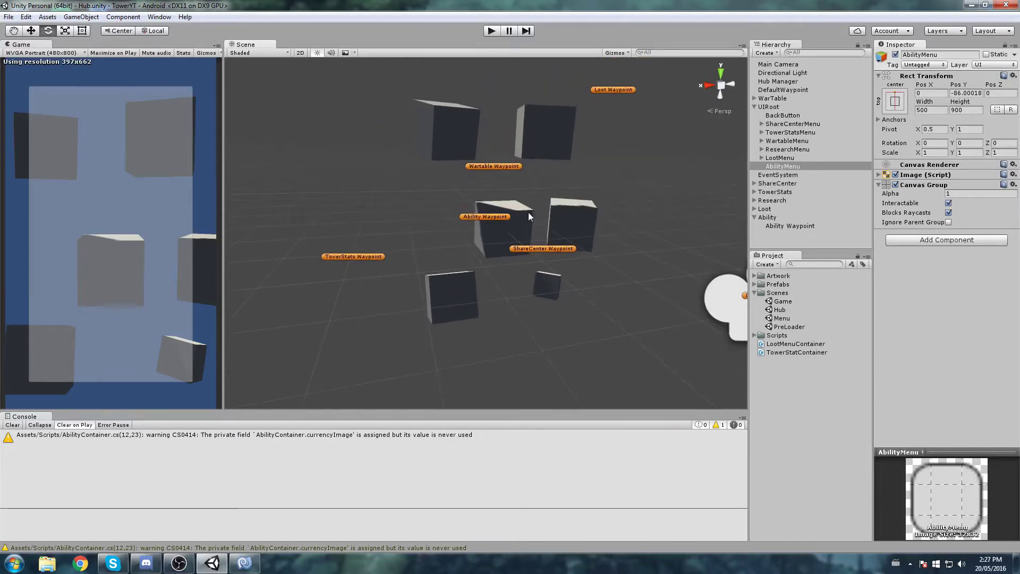
pyautogui.scroll(4, 527, 212)
pyautogui.moveTo(601, 200); pyautogui.dragTo(506, 228, button='middle')
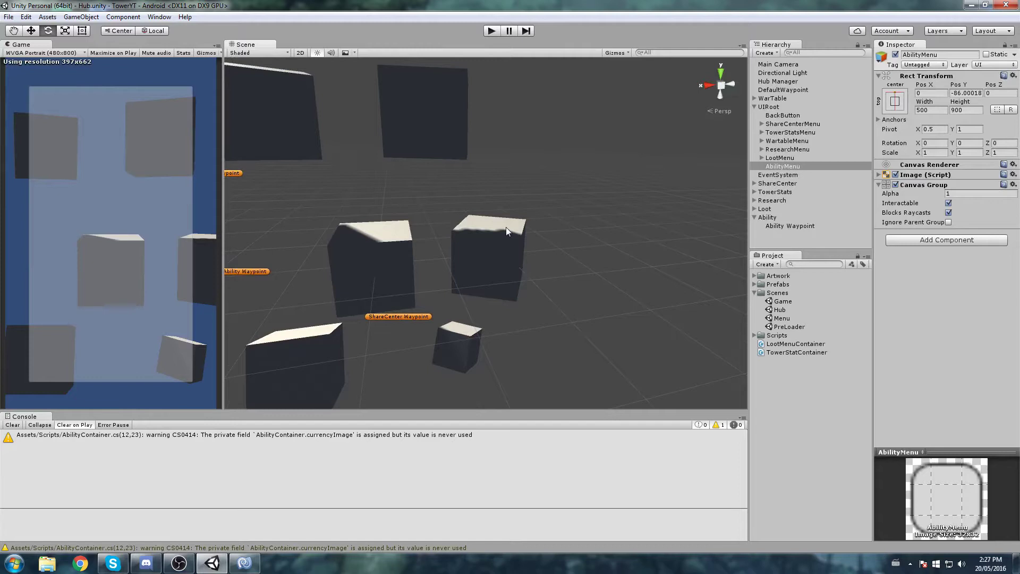
pyautogui.moveTo(506, 230); pyautogui.dragTo(506, 231, button='right')
# Open the Game scene and expand 2DUI, BottomUI, AbilitiesPanel and AbilitiesList to reach the AbilityContainer
pyautogui.click(783, 301)
pyautogui.doubleClick(783, 304)
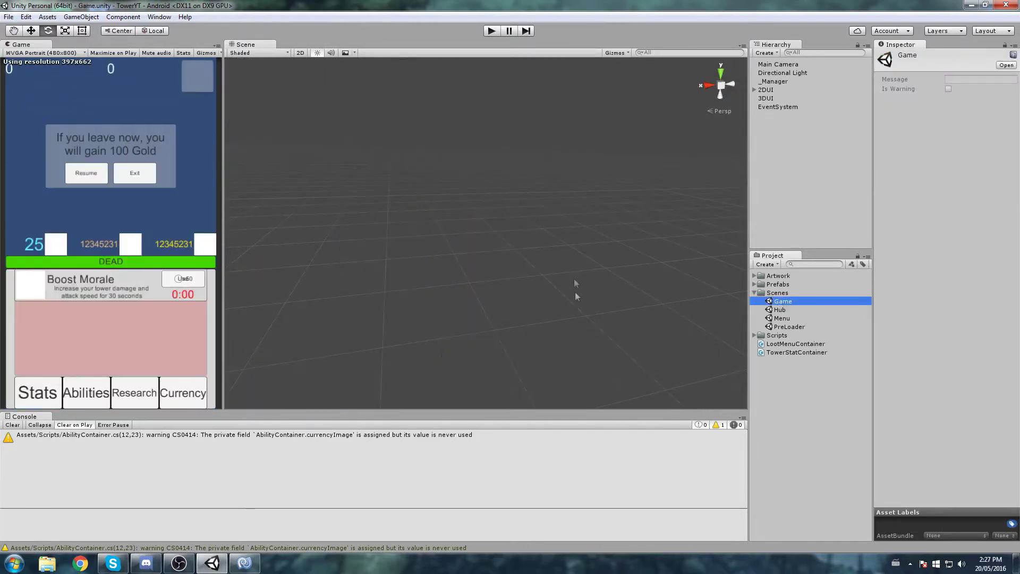
pyautogui.click(754, 90)
pyautogui.click(765, 90)
pyautogui.click(771, 105)
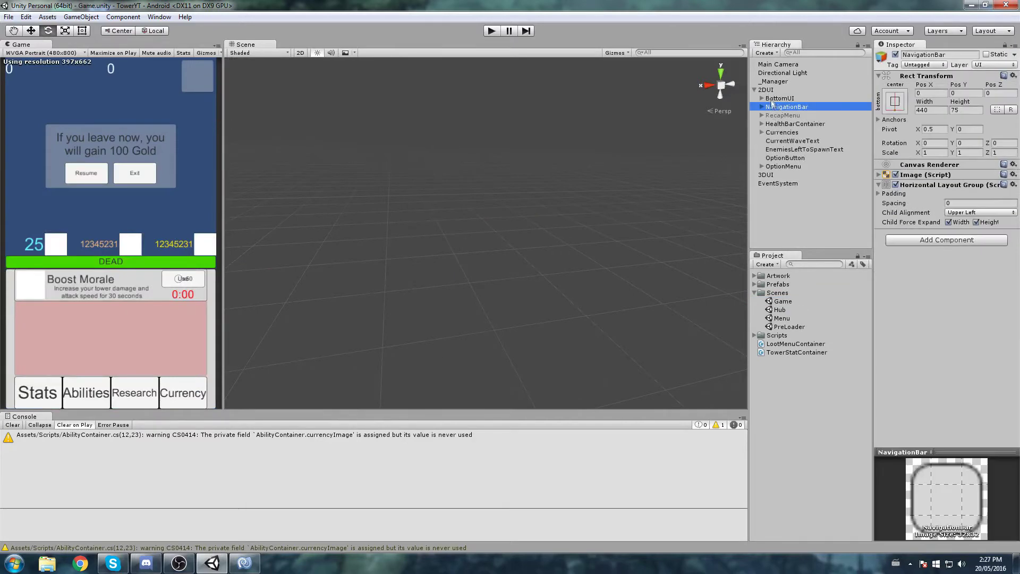
pyautogui.click(774, 98)
pyautogui.click(761, 99)
pyautogui.click(802, 116)
pyautogui.click(769, 116)
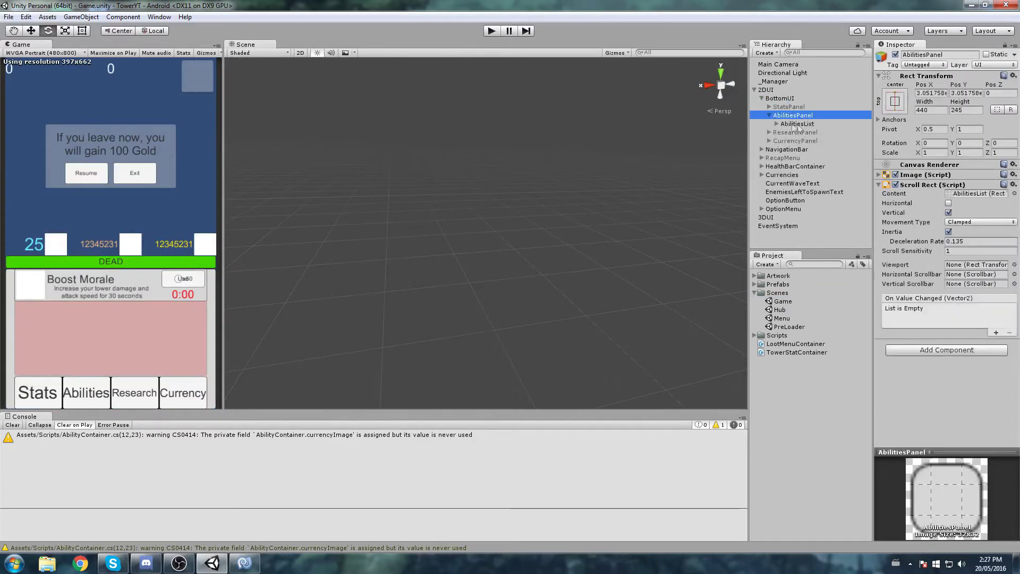
pyautogui.click(799, 125)
pyautogui.click(776, 124)
pyautogui.click(816, 133)
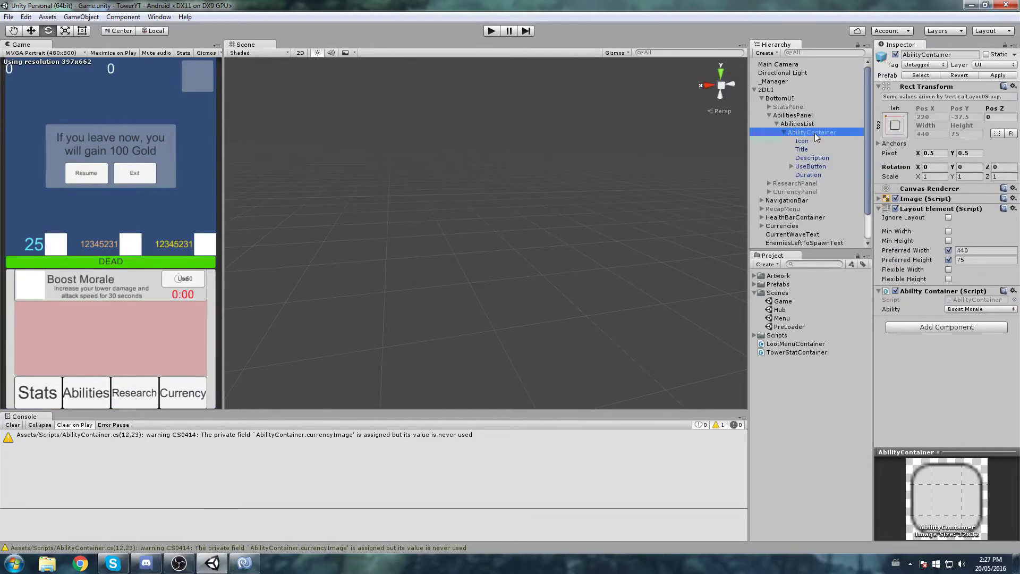
# Compare the components of AbilitiesPanel and AbilitiesList, and copy the AbilitiesList object
pyautogui.click(799, 124)
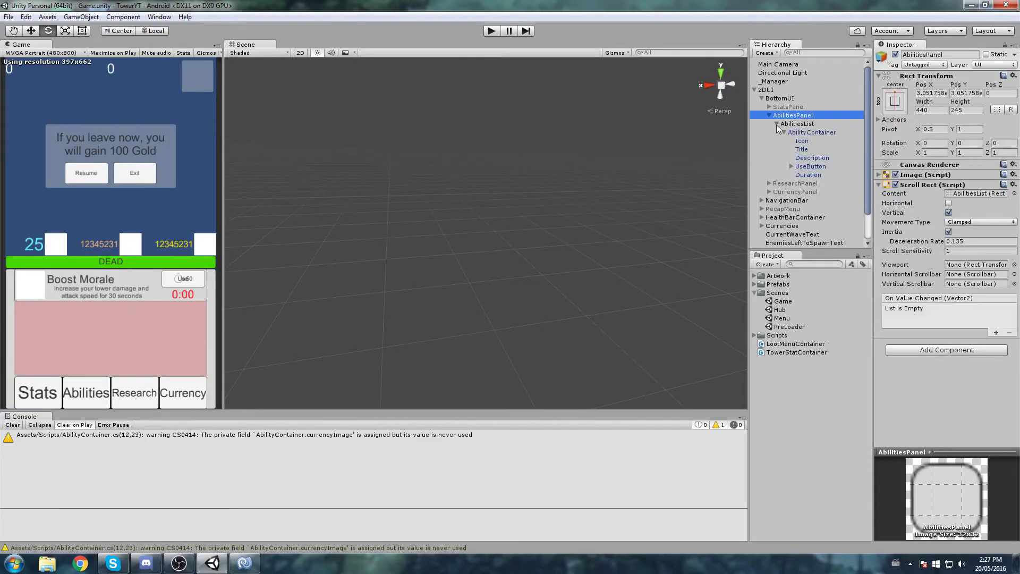
pyautogui.click(808, 132)
pyautogui.click(775, 124)
pyautogui.click(805, 125)
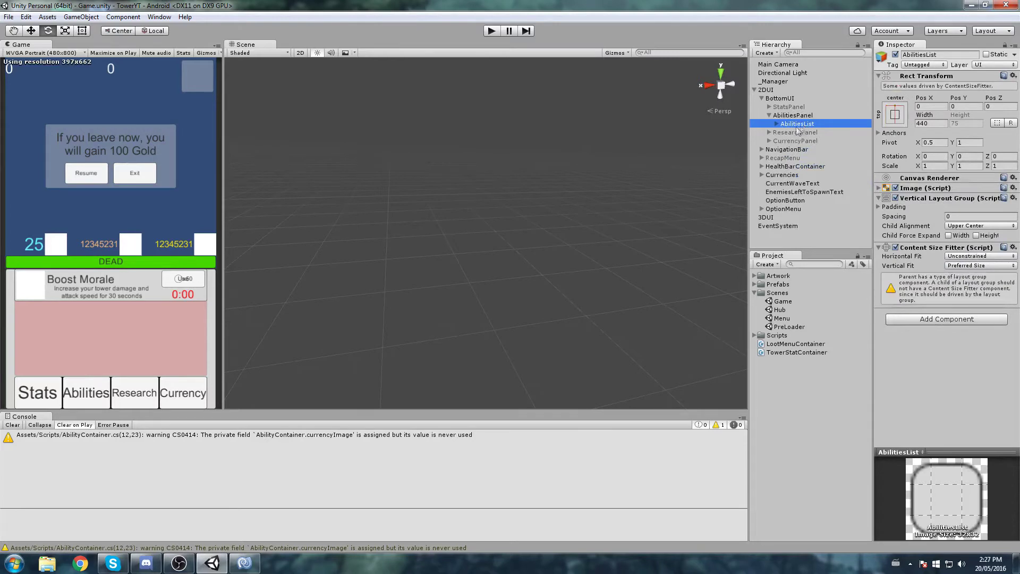
pyautogui.click(794, 116)
pyautogui.click(799, 125)
pyautogui.click(800, 109)
pyautogui.click(798, 125)
pyautogui.click(797, 116)
pyautogui.click(798, 124)
pyautogui.rightClick(799, 125)
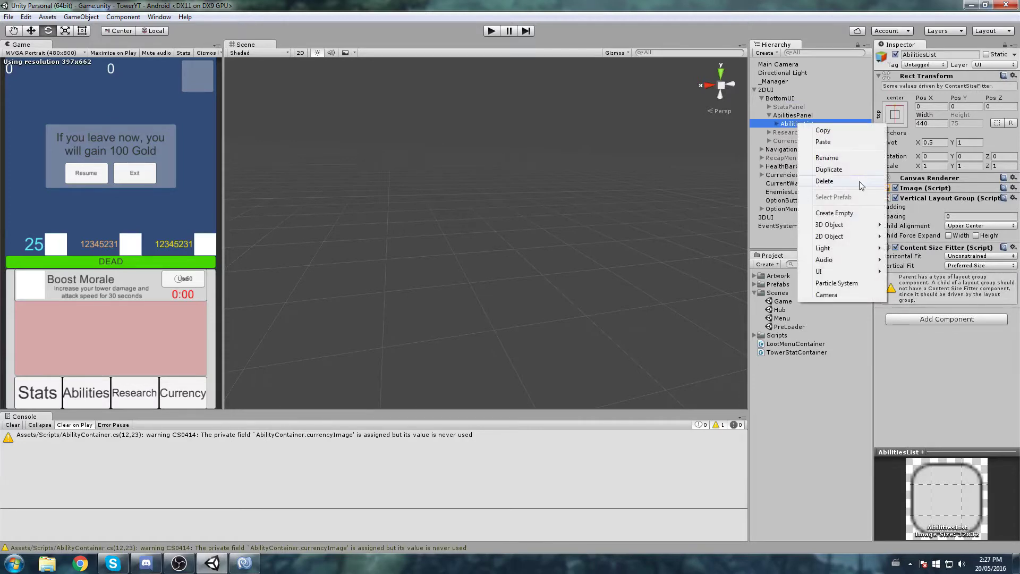
pyautogui.click(846, 134)
# Open the Hub scene, paste the copied AbilitiesList and parent it under AbilityMenu in UIRoot
pyautogui.doubleClick(779, 310)
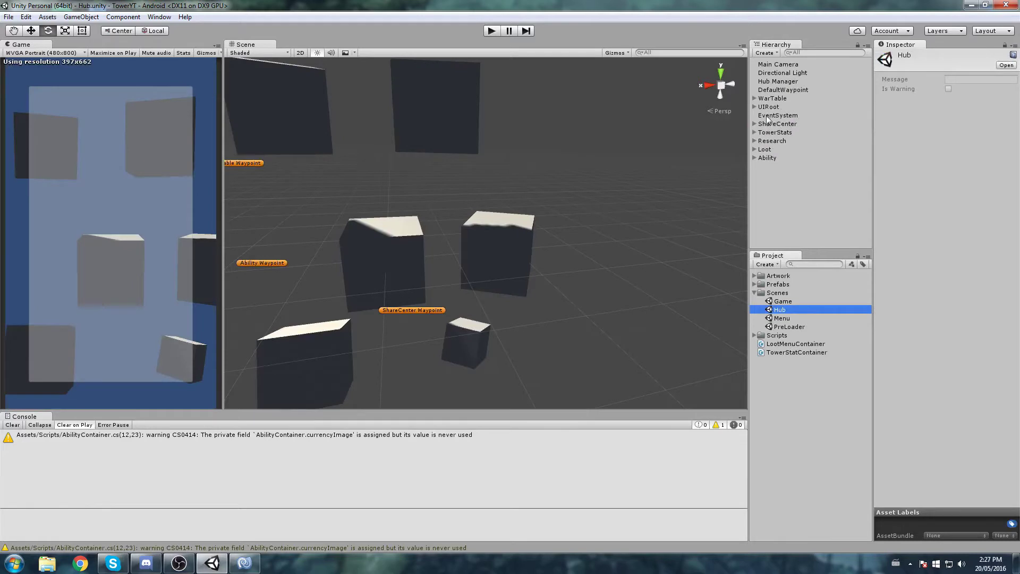
pyautogui.click(753, 107)
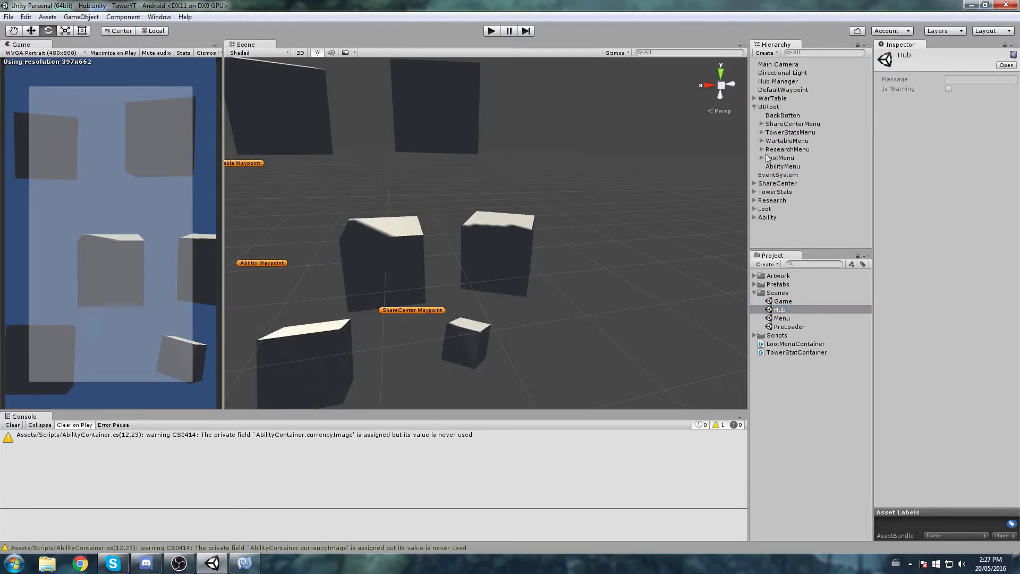
pyautogui.click(783, 165)
pyautogui.rightClick(784, 166)
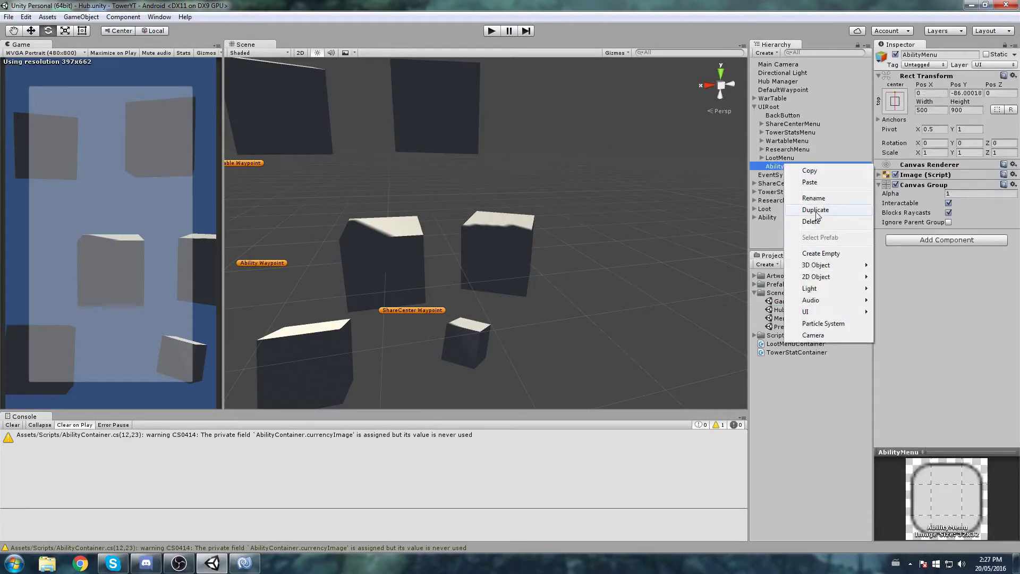
pyautogui.click(820, 179)
pyautogui.moveTo(784, 175); pyautogui.dragTo(791, 167)
# Add a Scroll Rect to AbilityMenu with AbilitiesList as content, horizontal scrolling off and Clamped movement
pyautogui.click(785, 166)
pyautogui.click(945, 240)
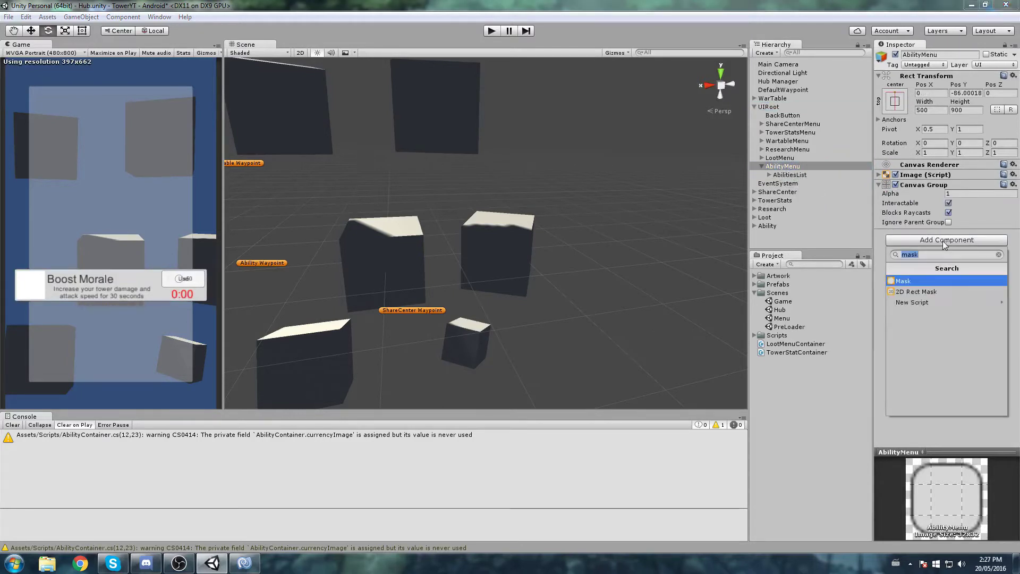
pyautogui.write('scroll')
pyautogui.press('Return')
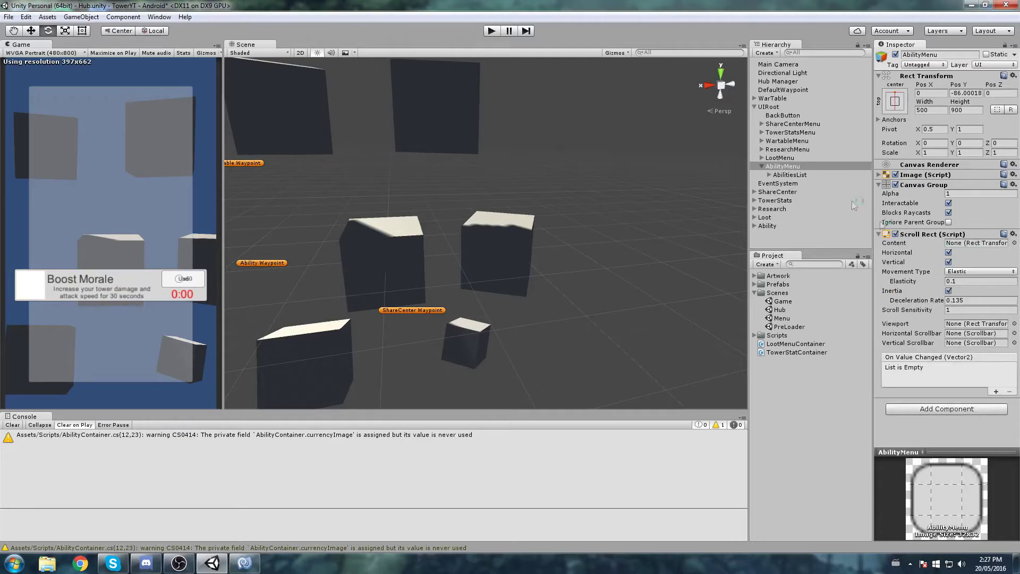
pyautogui.moveTo(794, 175); pyautogui.dragTo(966, 248)
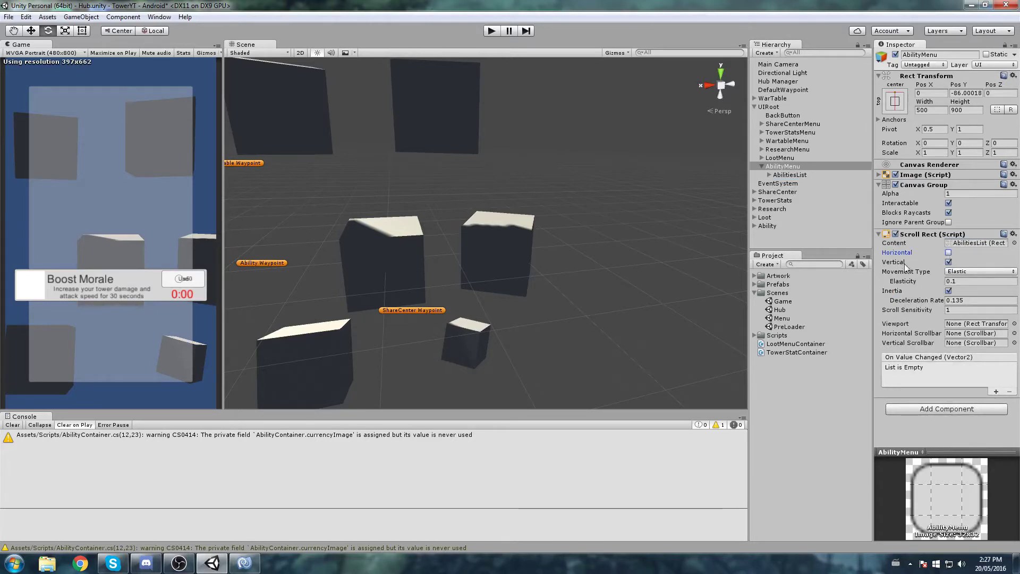
pyautogui.click(972, 271)
pyautogui.click(975, 307)
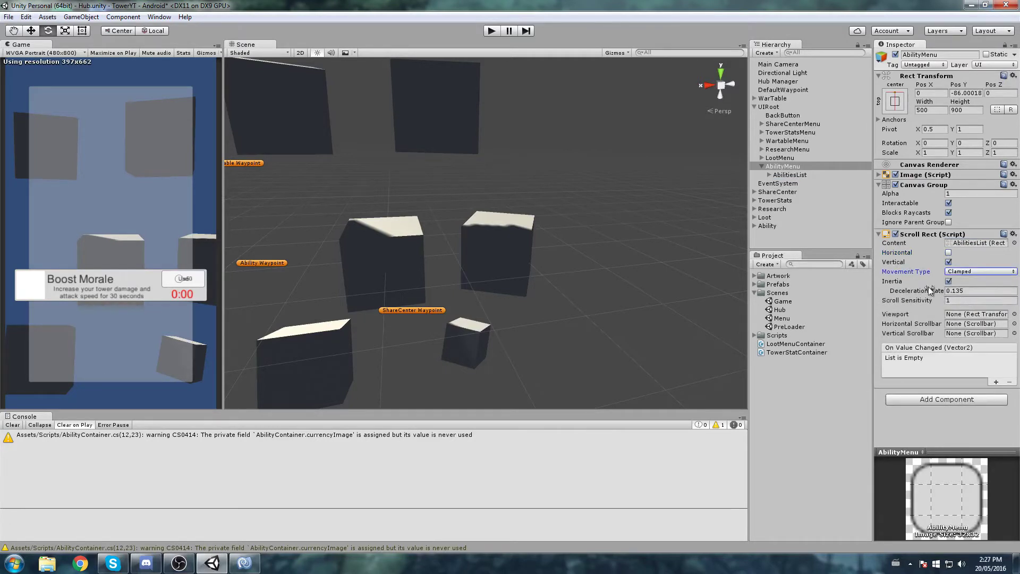
pyautogui.click(935, 232)
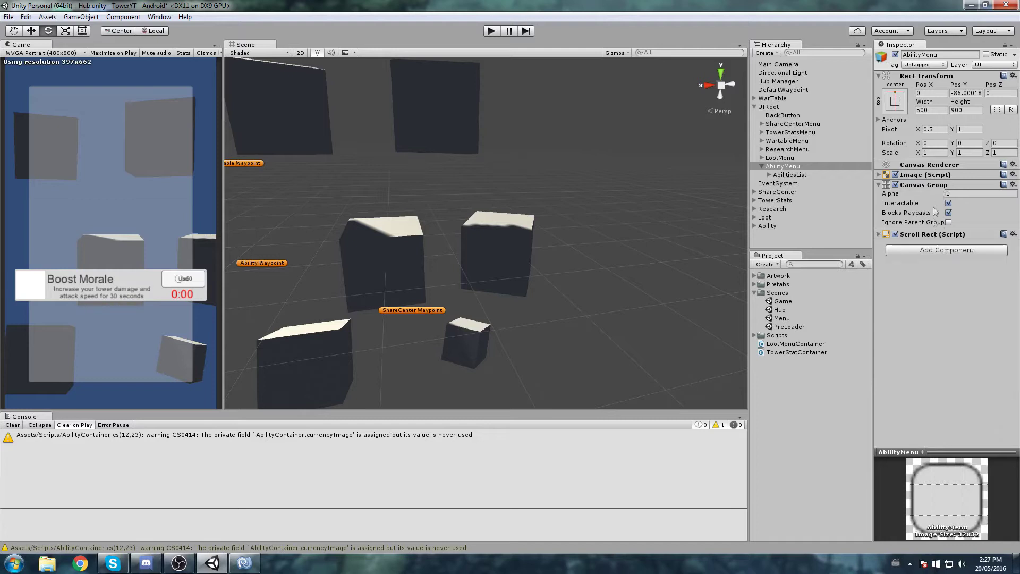
pyautogui.click(929, 189)
pyautogui.click(928, 184)
# Set the AbilitiesList anchors to stretch both horizontally and vertically
pyautogui.moveTo(371, 187); pyautogui.dragTo(534, 184, button='middle')
pyautogui.scroll(-12, 676, 168)
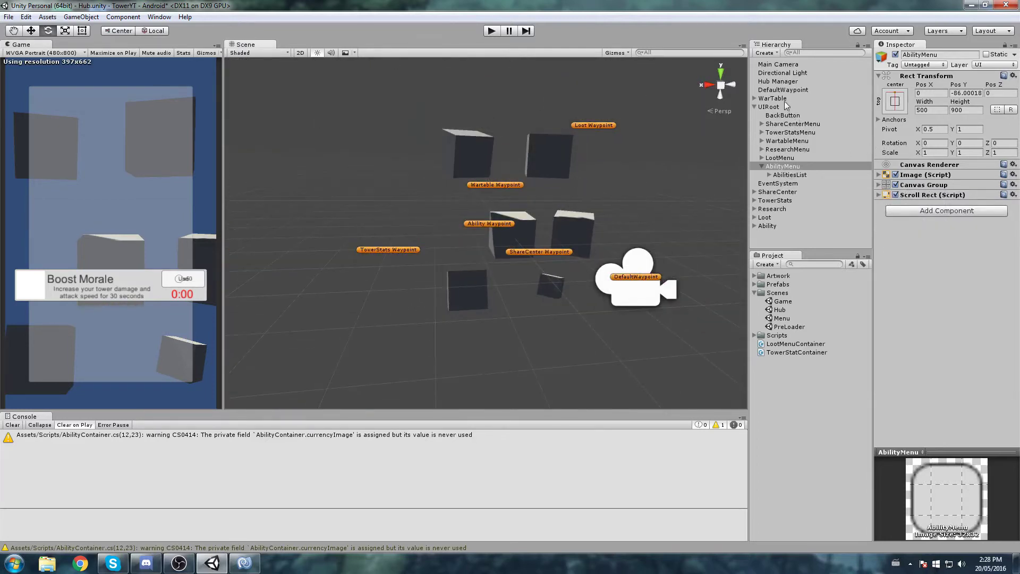
pyautogui.doubleClick(789, 175)
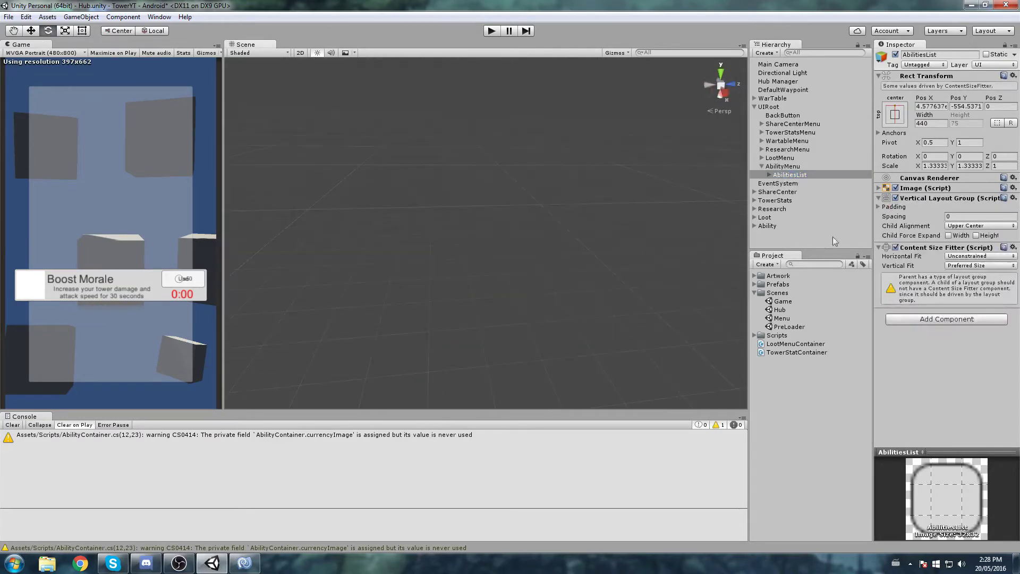
pyautogui.scroll(-5, 574, 235)
pyautogui.keyDown('alt'); pyautogui.moveTo(575, 235); pyautogui.dragTo(700, 220); pyautogui.keyUp('alt')
pyautogui.scroll(3, 675, 208)
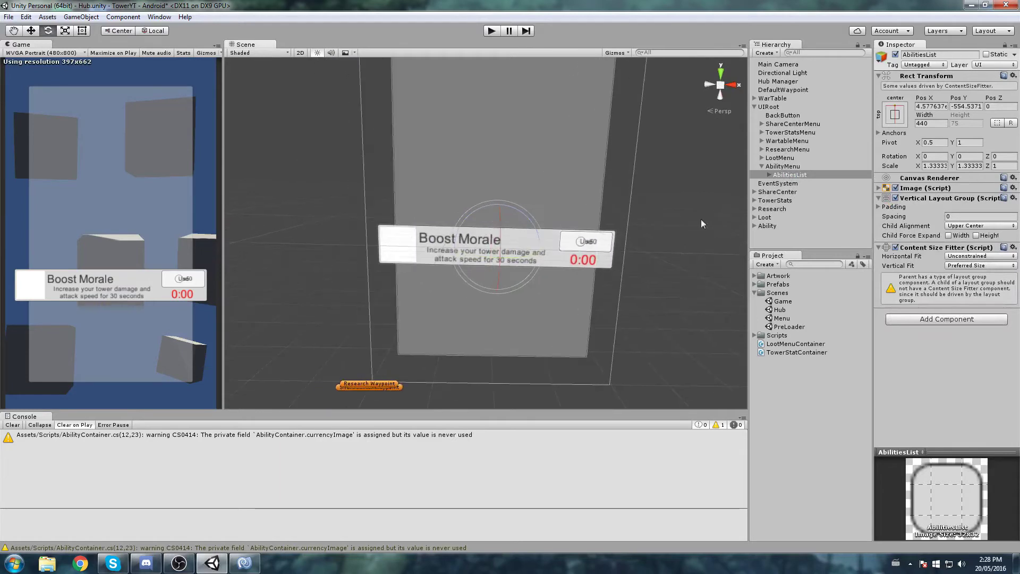
pyautogui.click(895, 116)
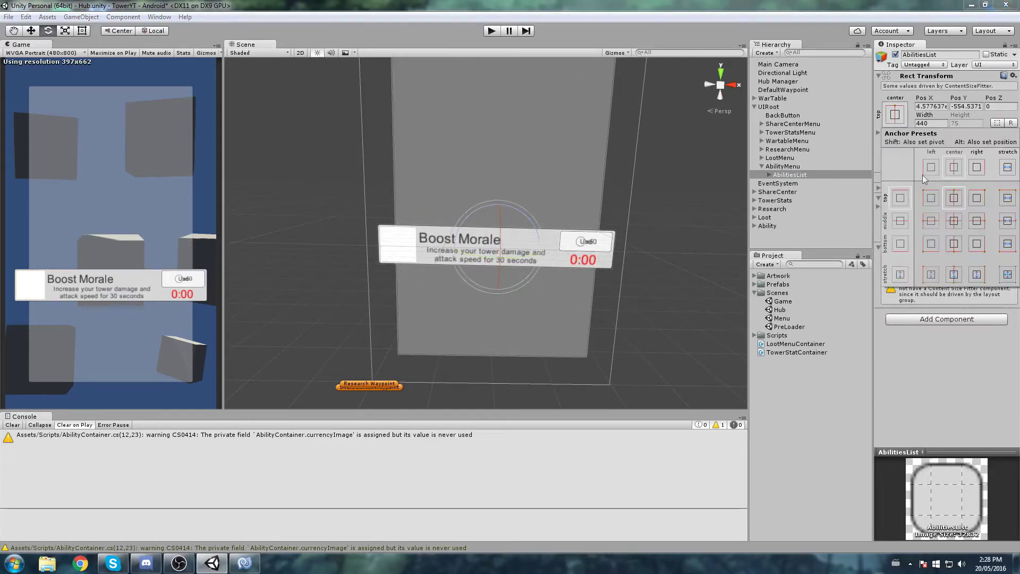
pyautogui.click(1005, 273)
# Set the Left, Pos Y and Right values of AbilitiesList to 0
pyautogui.click(930, 106)
pyautogui.write('0')
pyautogui.press('Tab')
pyautogui.write('0')
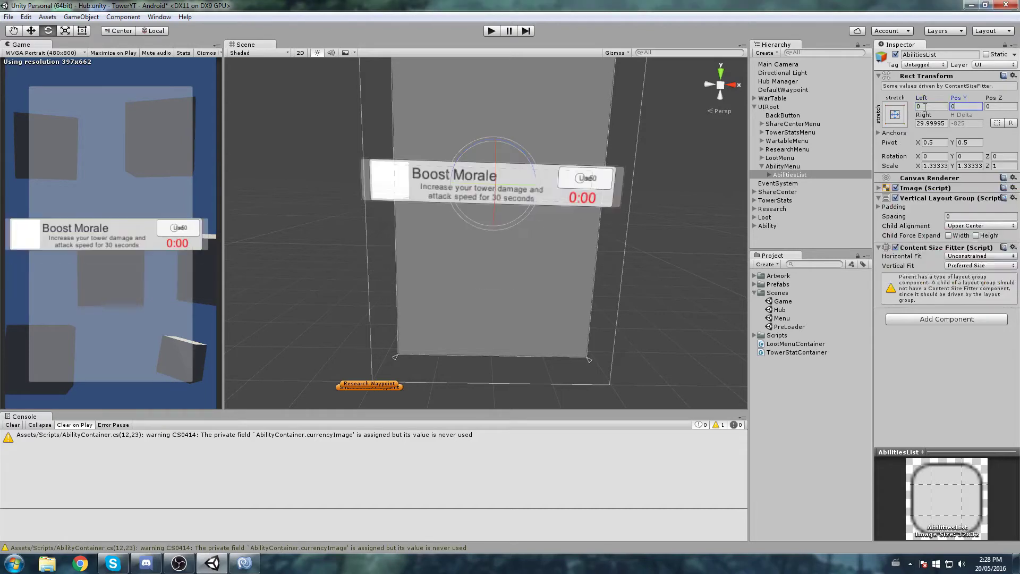
pyautogui.press('Tab')
pyautogui.write('0')
pyautogui.press('Tab')
pyautogui.write('0')
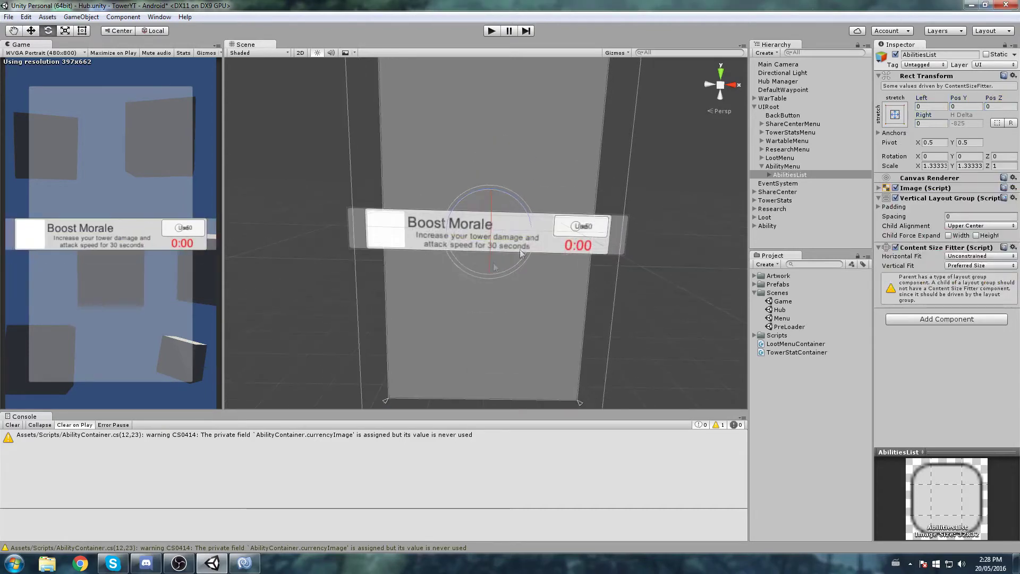
# Set the X and Y scale of AbilitiesList to 1
pyautogui.click(931, 166)
pyautogui.write('1')
pyautogui.press('Tab')
pyautogui.write('1')
pyautogui.press('Tab')
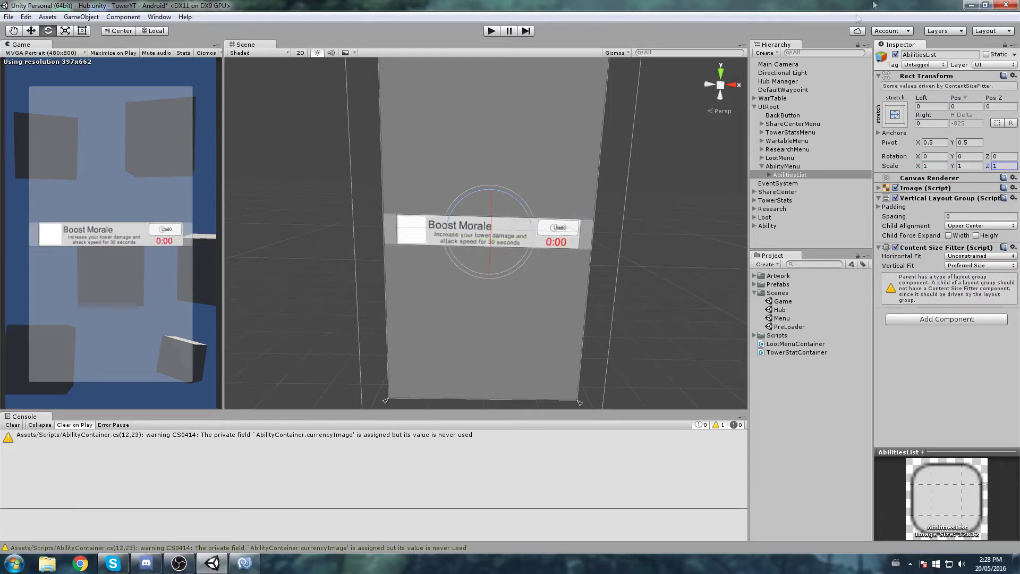
# Enable Child Force Expand Width in the Vertical Layout Group of AbilitiesList
pyautogui.moveTo(615, 159); pyautogui.dragTo(612, 171, button='middle')
pyautogui.scroll(-2, 605, 186)
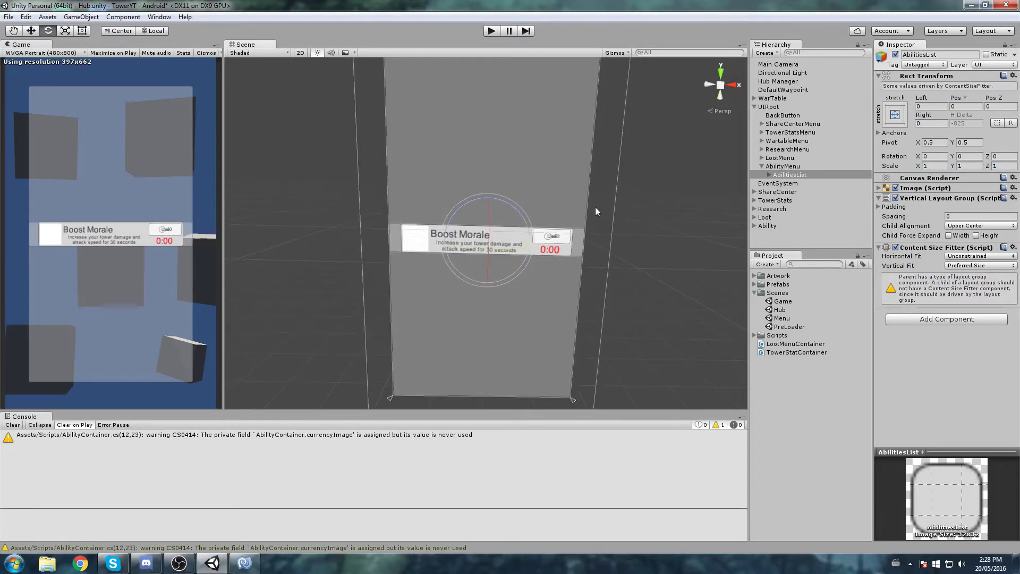
pyautogui.click(949, 235)
pyautogui.click(948, 236)
pyautogui.click(948, 235)
pyautogui.click(949, 235)
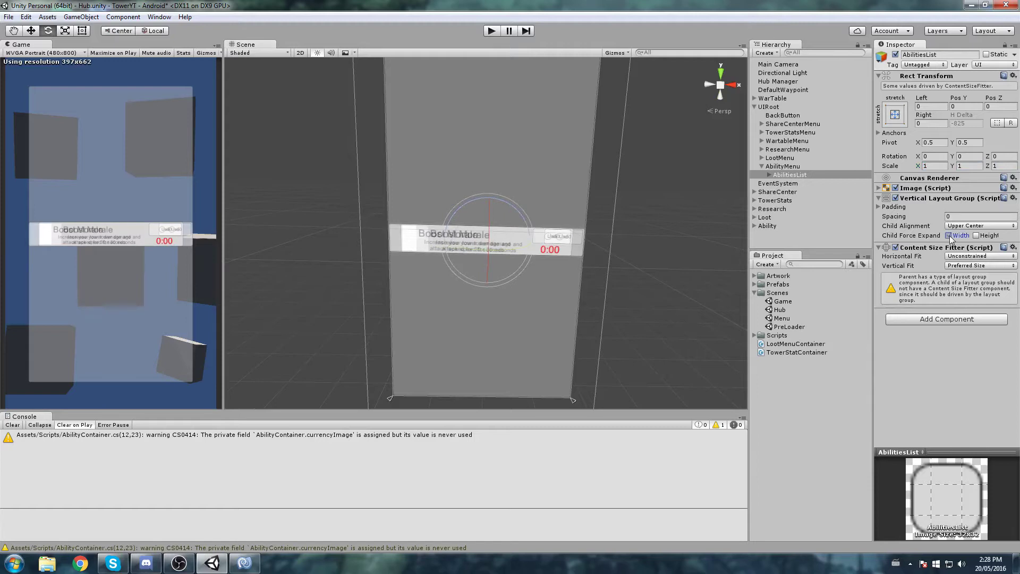
pyautogui.scroll(1, 367, 290)
pyautogui.scroll(2, 368, 290)
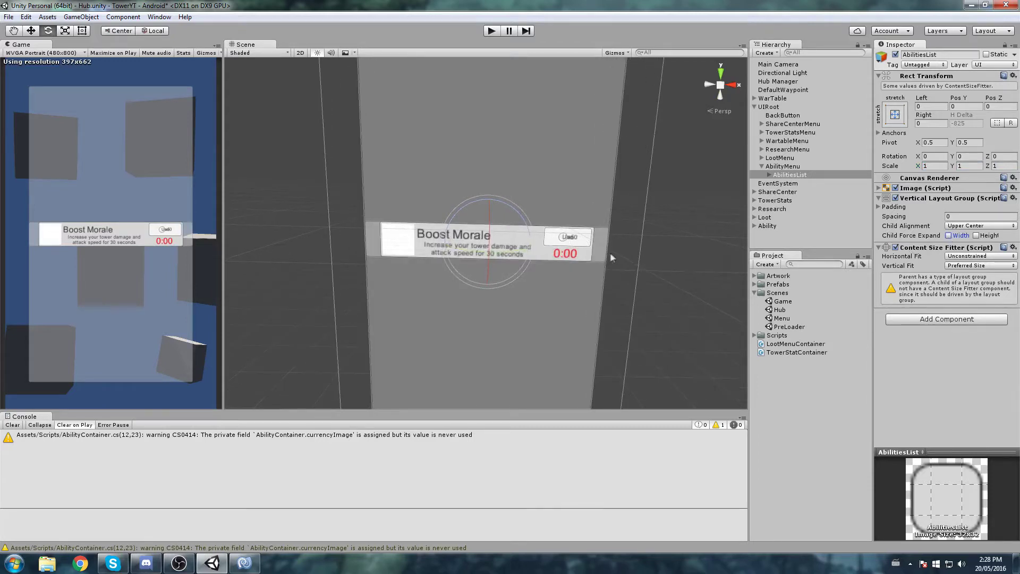
pyautogui.click(949, 236)
pyautogui.scroll(1, 596, 219)
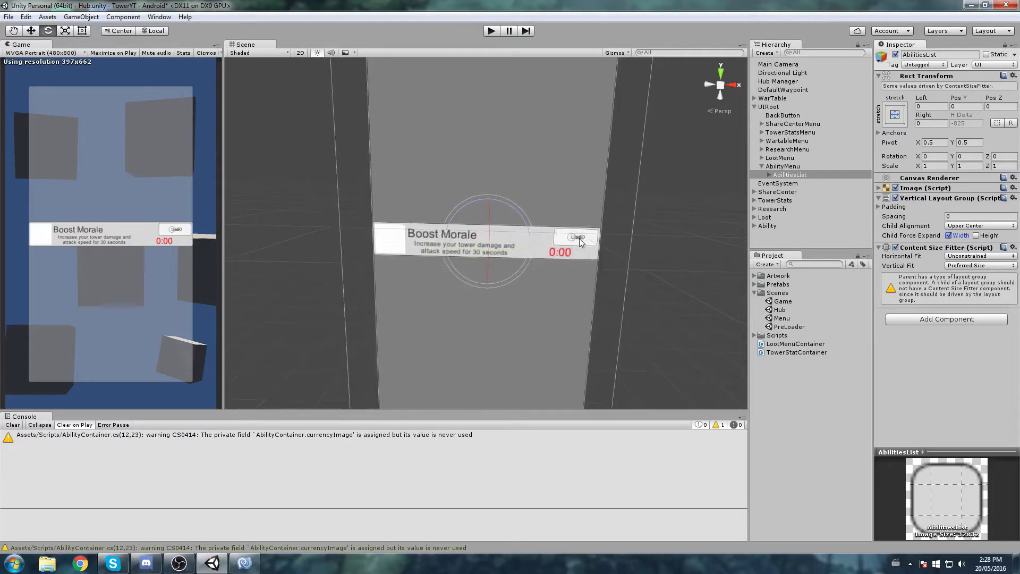
# Set the Preferred Height of the AbilityContainer inside AbilitiesList to 125
pyautogui.click(768, 175)
pyautogui.click(807, 183)
pyautogui.moveTo(965, 260); pyautogui.dragTo(838, 241)
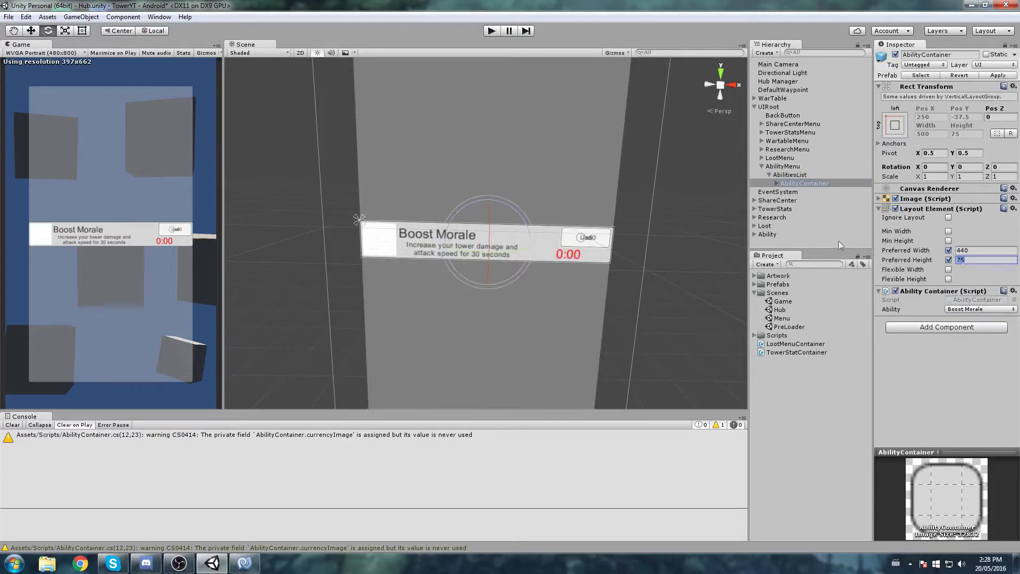
pyautogui.write('125')
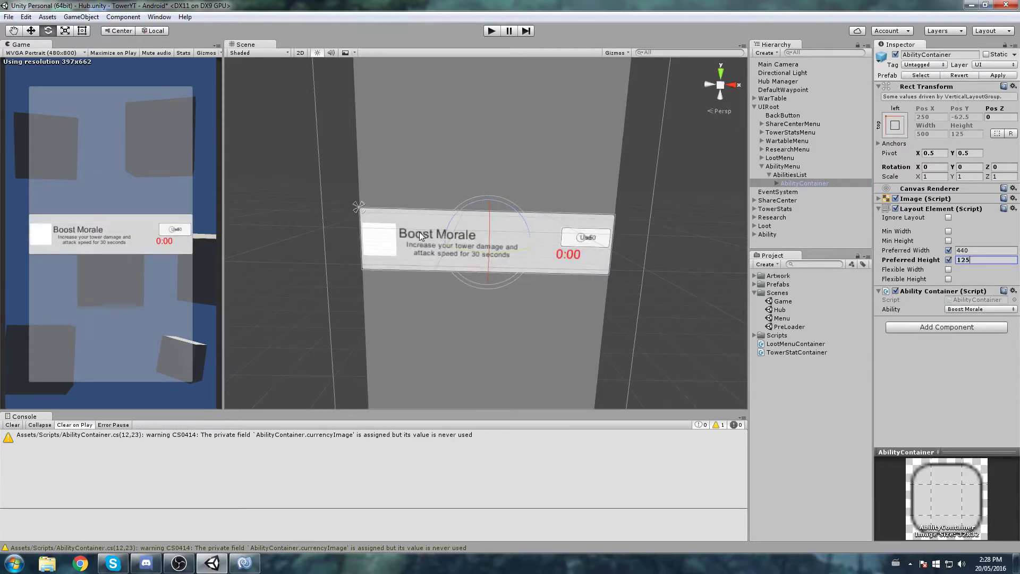
# Turn off Preferred Width in AbilityContainer's Layout Element and save the Hub scene
pyautogui.scroll(3, 521, 255)
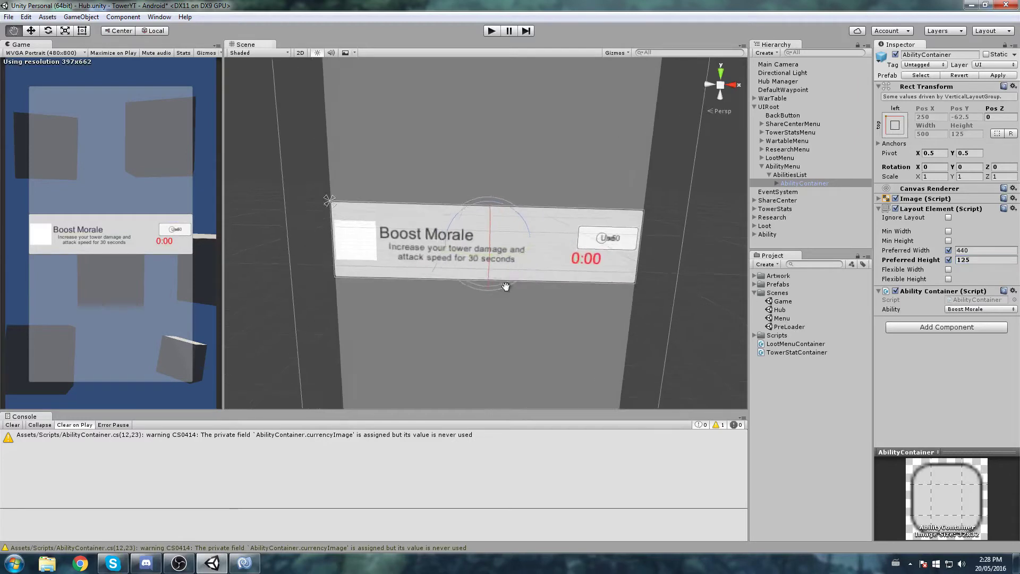
pyautogui.scroll(1, 516, 212)
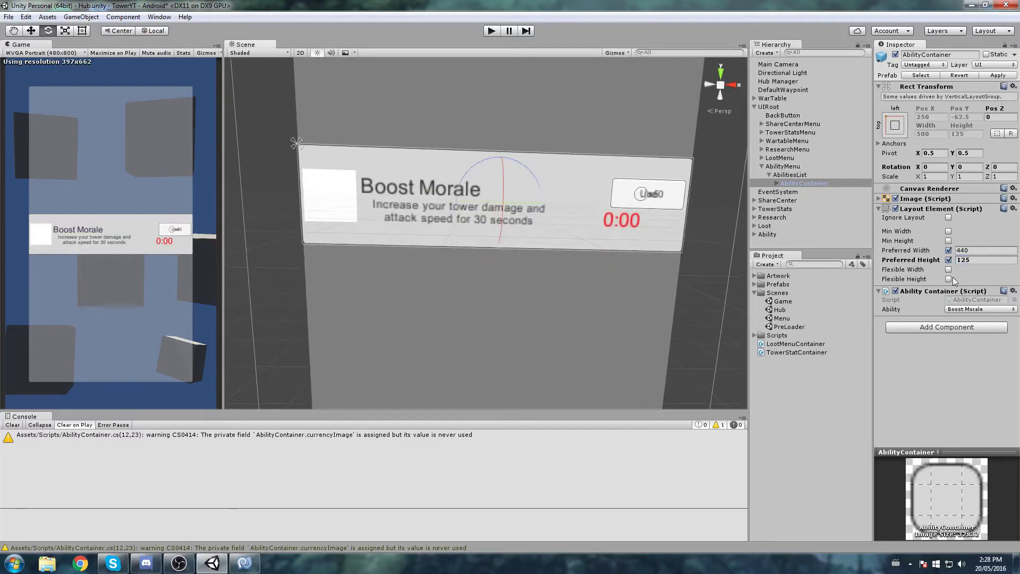
pyautogui.click(948, 250)
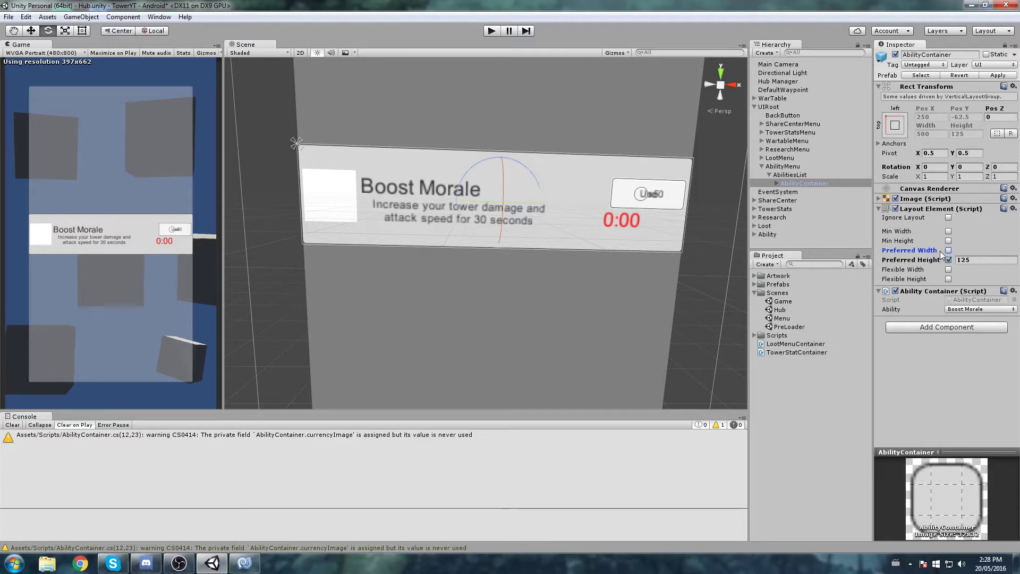
pyautogui.moveTo(714, 184); pyautogui.dragTo(727, 214, button='middle')
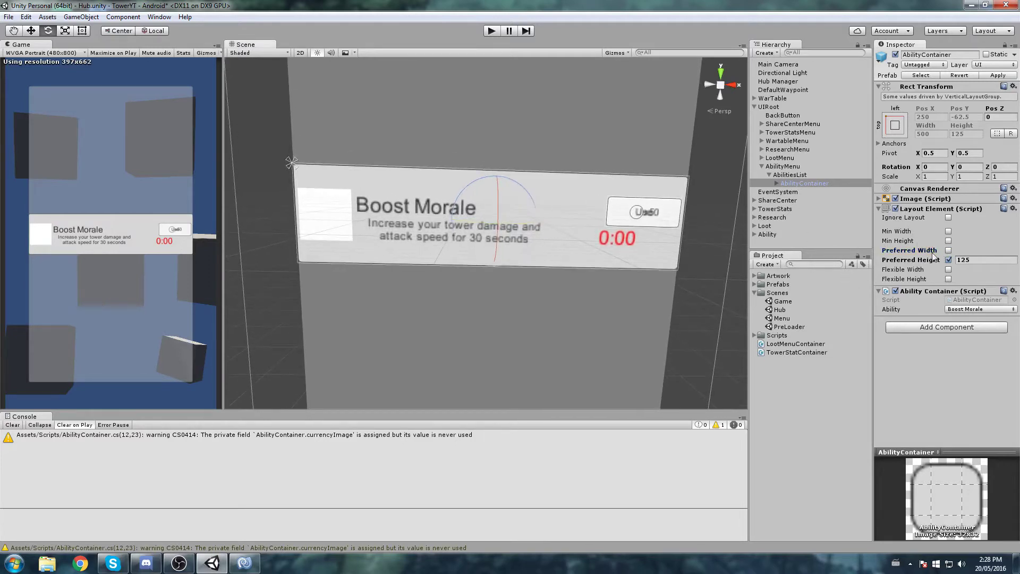
pyautogui.click(949, 211)
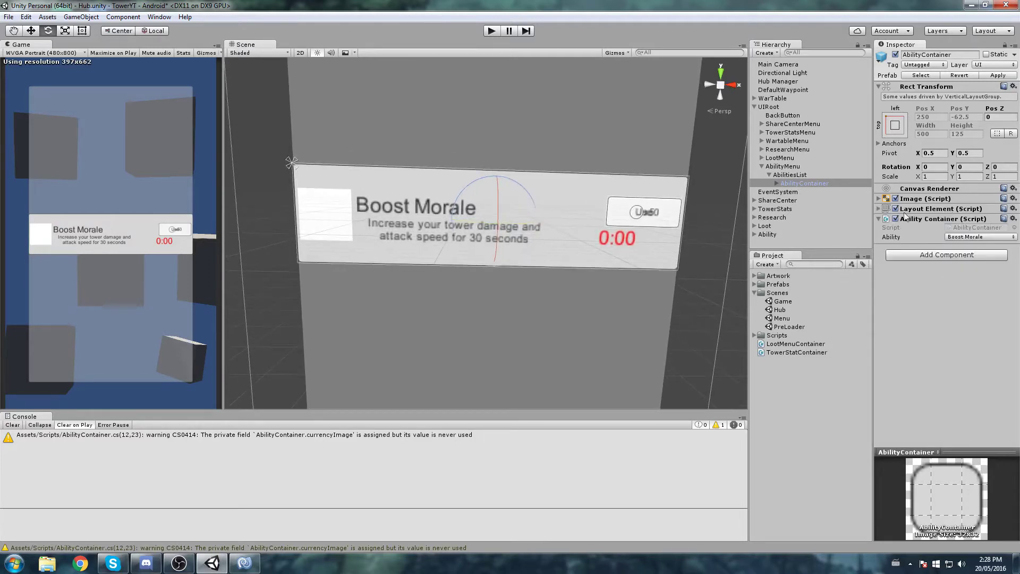
pyautogui.moveTo(700, 211); pyautogui.dragTo(666, 212, button='middle')
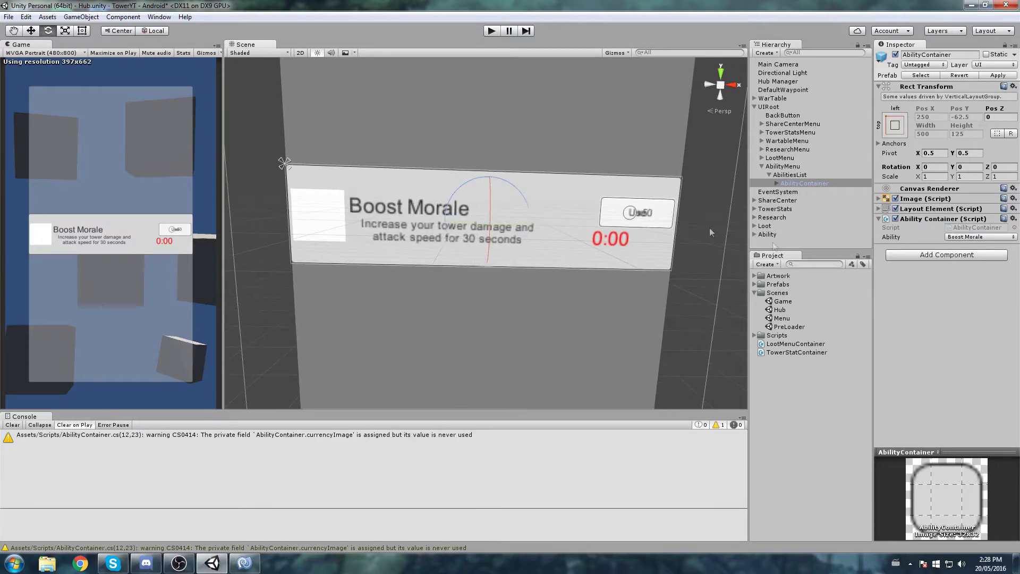
pyautogui.hotkey('ctrl', 's')
# Search the project assets for "Ability" and open the AbilityManager script in MonoDevelop, maximizing its window
pyautogui.click(820, 264)
pyautogui.write('Ability')
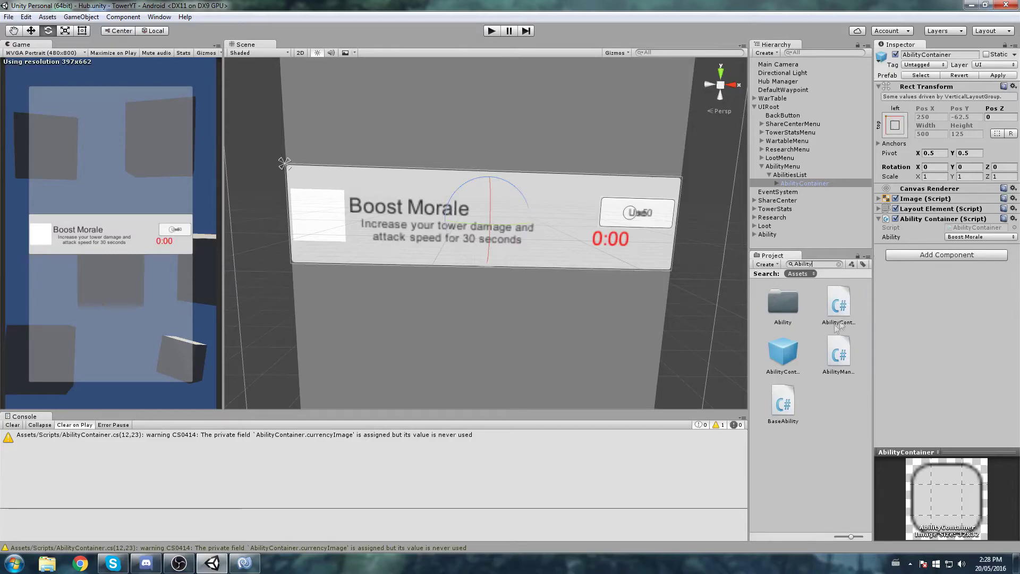
pyautogui.doubleClick(837, 352)
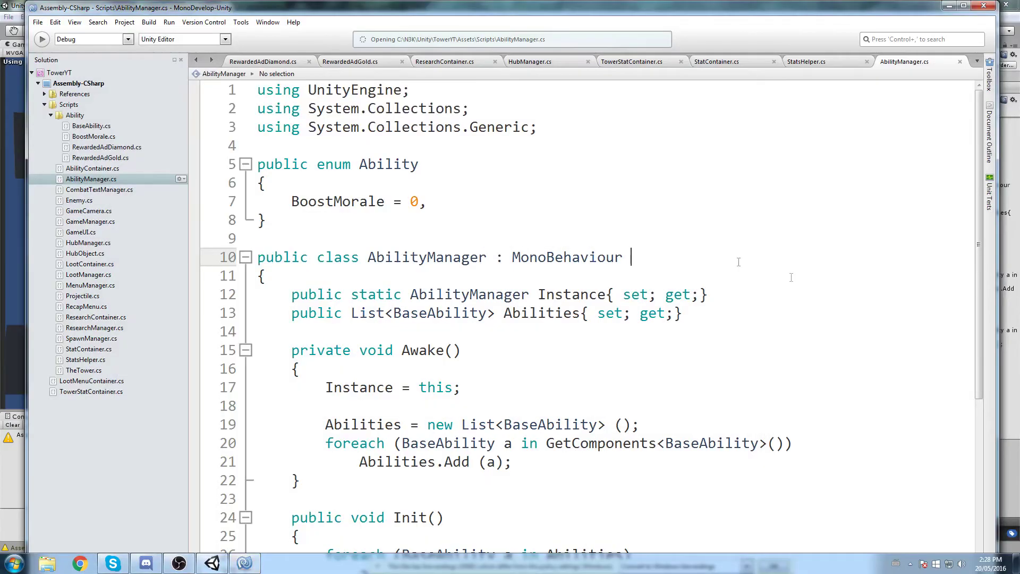
pyautogui.click(964, 6)
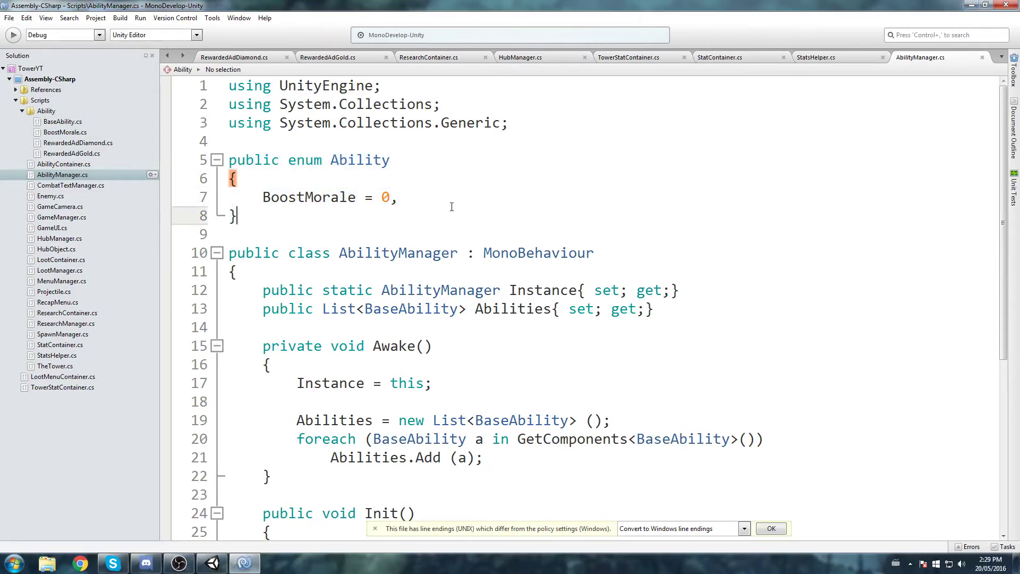
# Add the entries RewardedAdGold = 1 and RewardedAdDiamond = 2 to the Ability enum
pyautogui.click(406, 197)
pyautogui.press('Return')
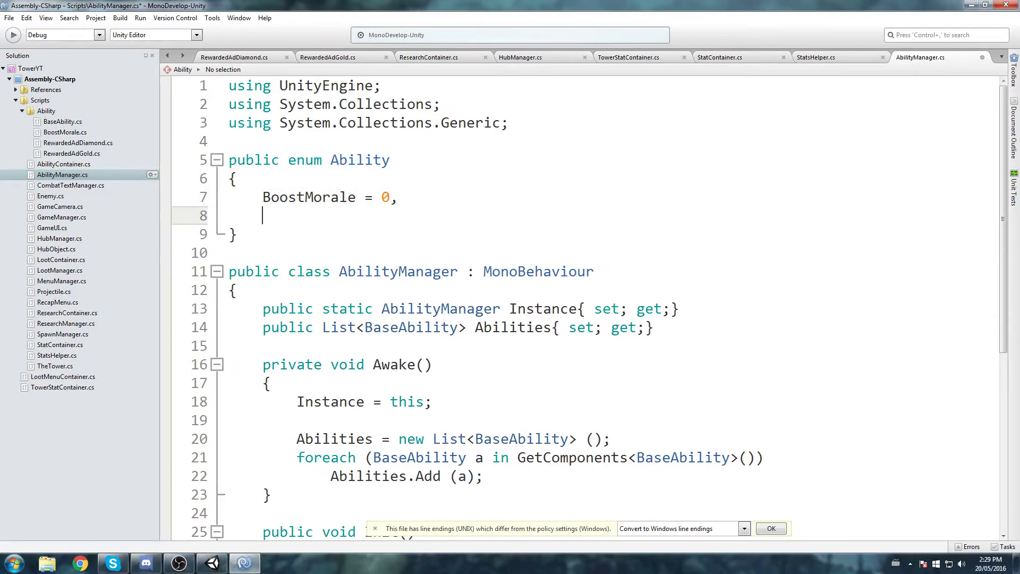
pyautogui.write('RewardedA')
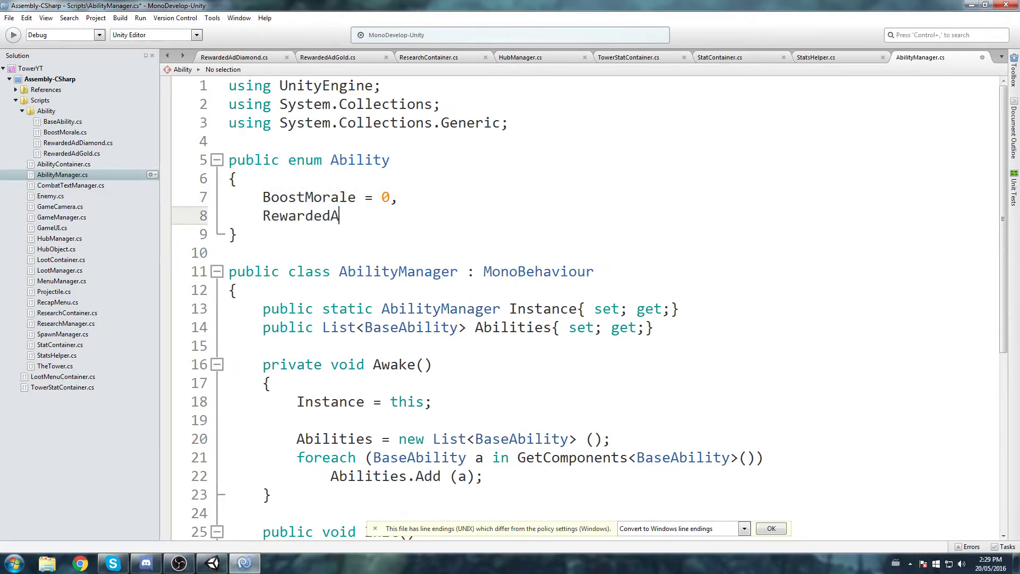
pyautogui.write('dGold = 1,')
pyautogui.press('Return')
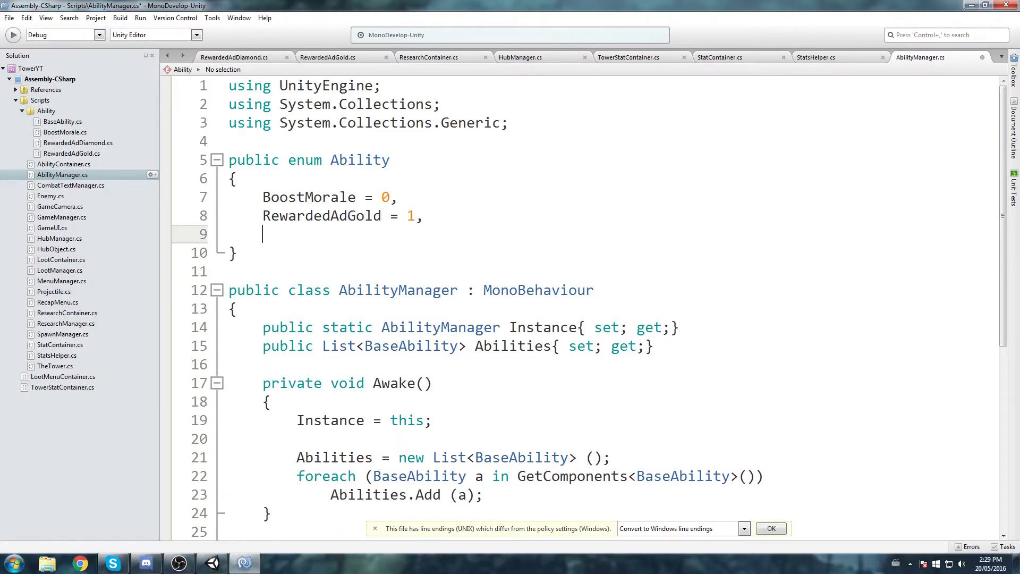
pyautogui.write('RewardedAd')
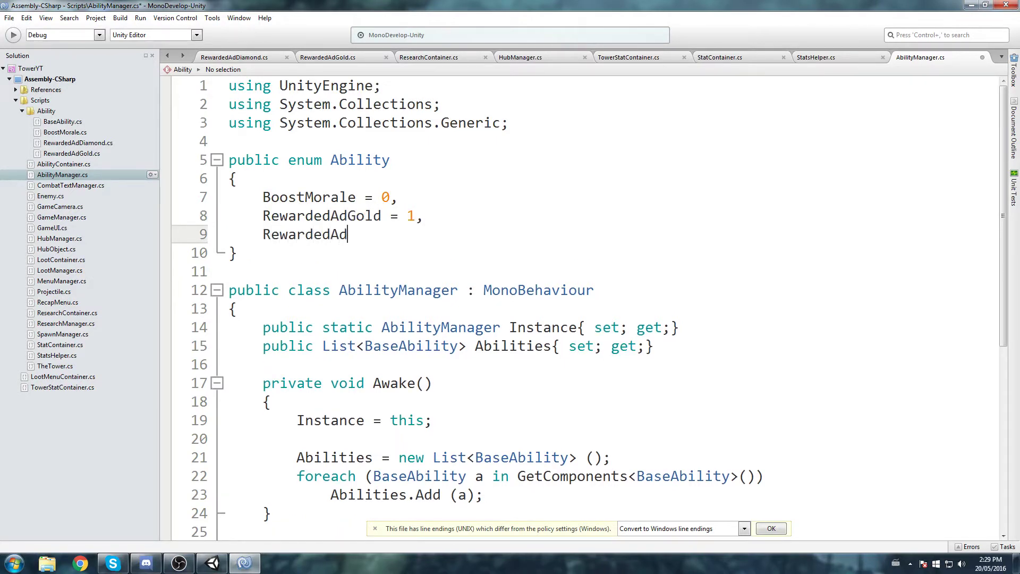
pyautogui.write('Diamond = 2,')
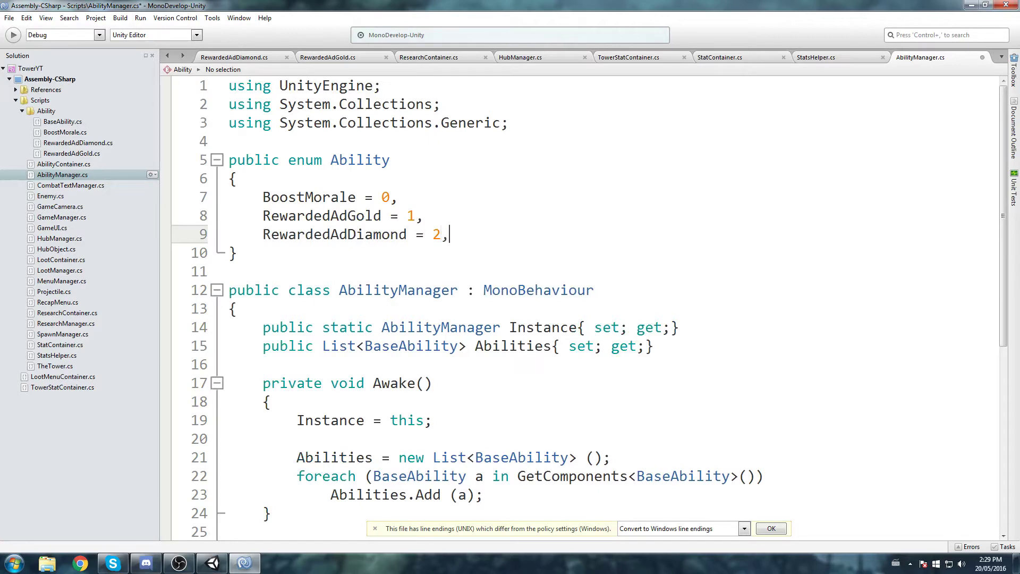
# Save the AbilityManager script, return to Unity and set the AbilityContainer's Ability to Rewarded Ad Gold
pyautogui.hotkey('ctrl', 's')
pyautogui.click(971, 5)
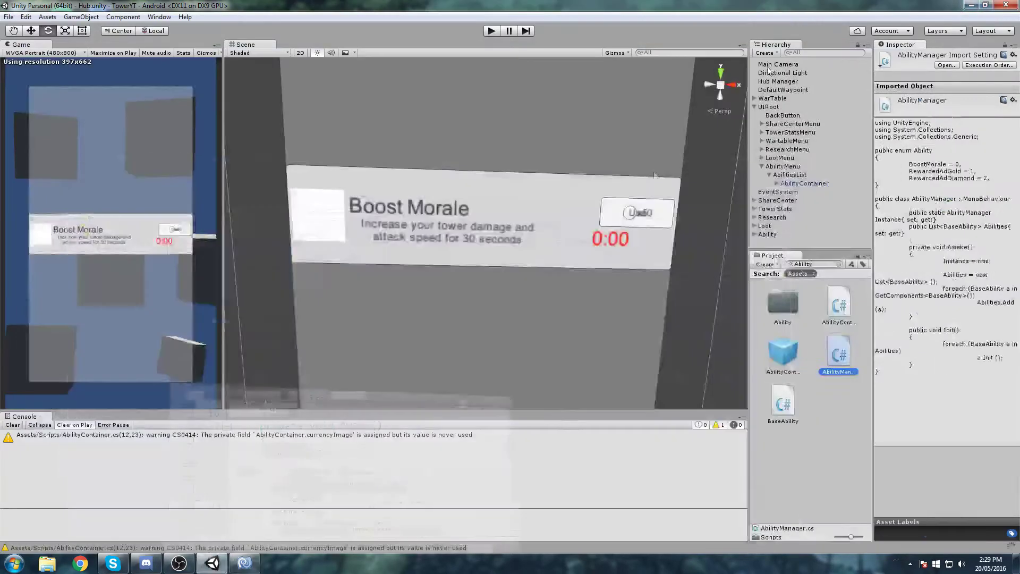
pyautogui.click(803, 183)
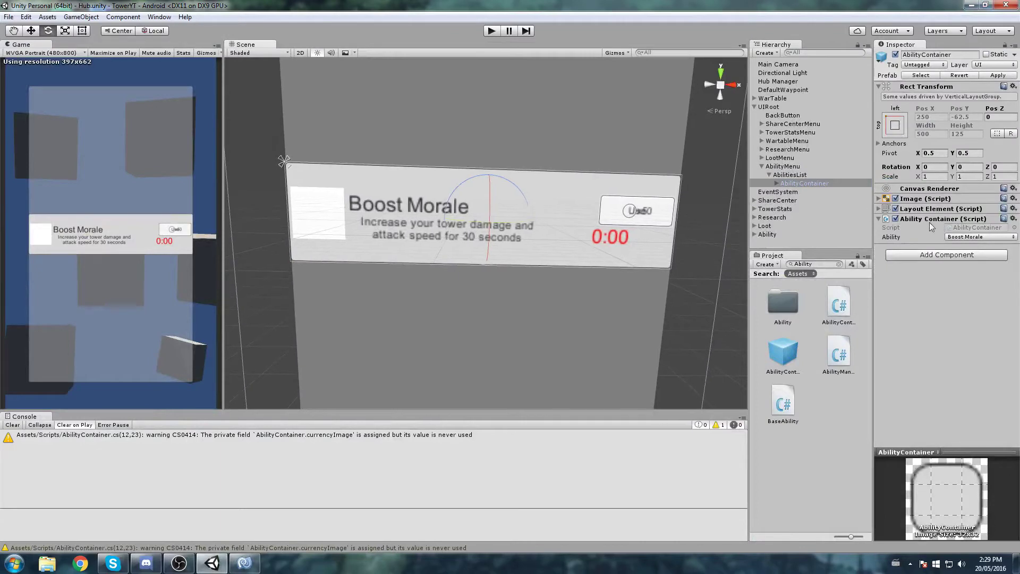
pyautogui.click(968, 237)
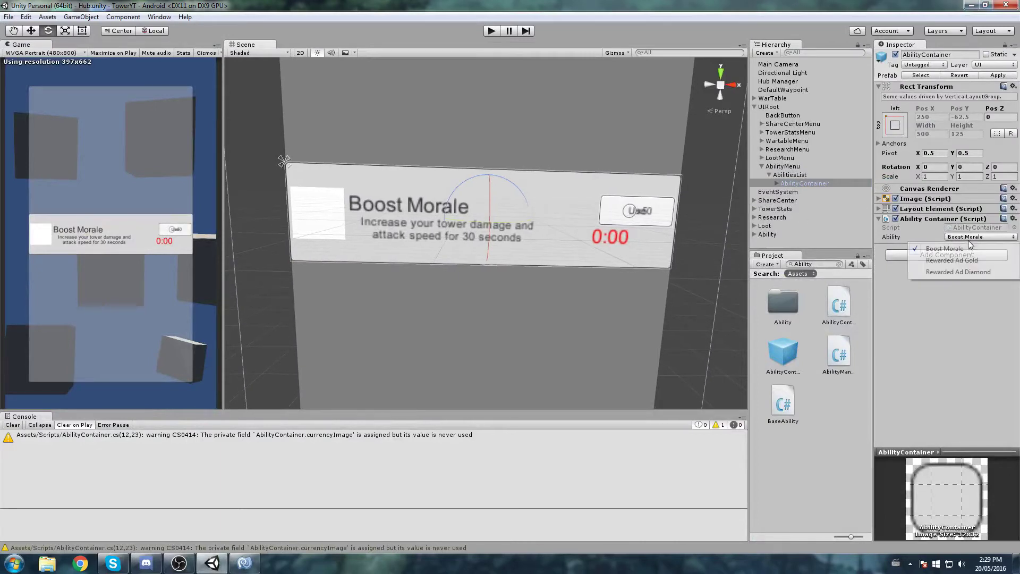
pyautogui.click(968, 261)
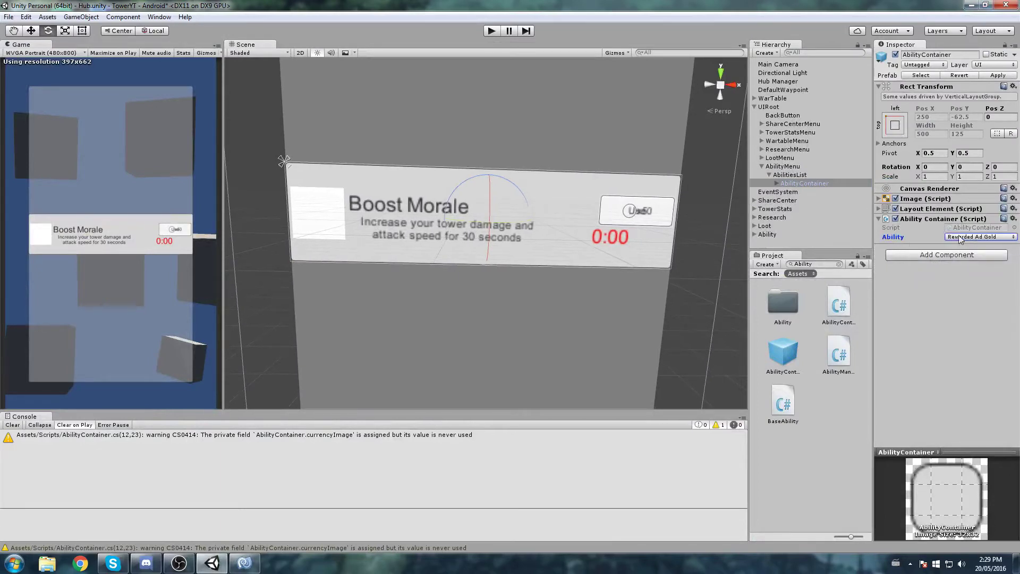
# Set the AbilityContainer's Title text to "Rewarded Ad ( Gold )" and move it to about X 120, Y 36
pyautogui.click(776, 183)
pyautogui.click(795, 200)
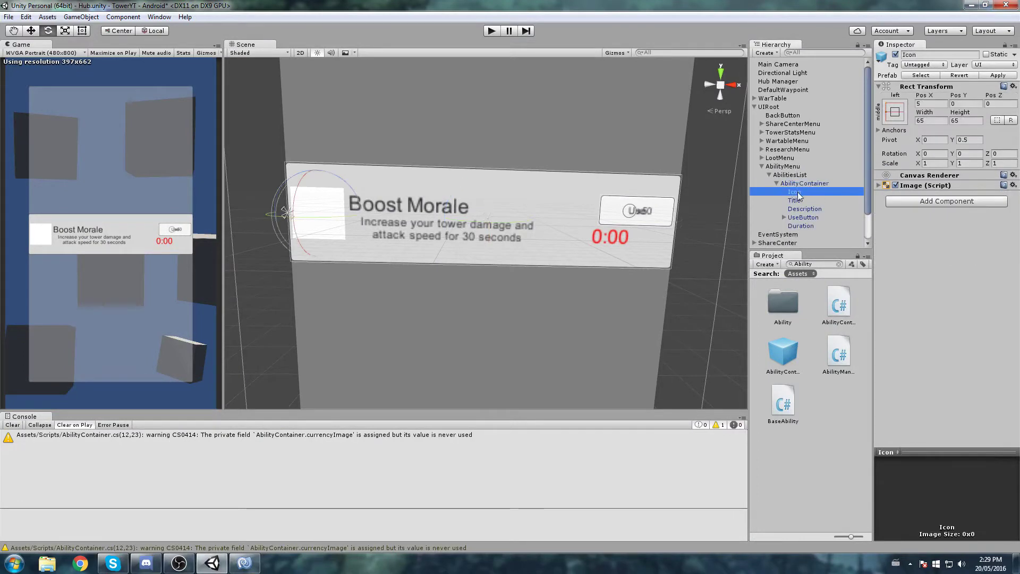
pyautogui.click(968, 205)
pyautogui.write('Rewarded A')
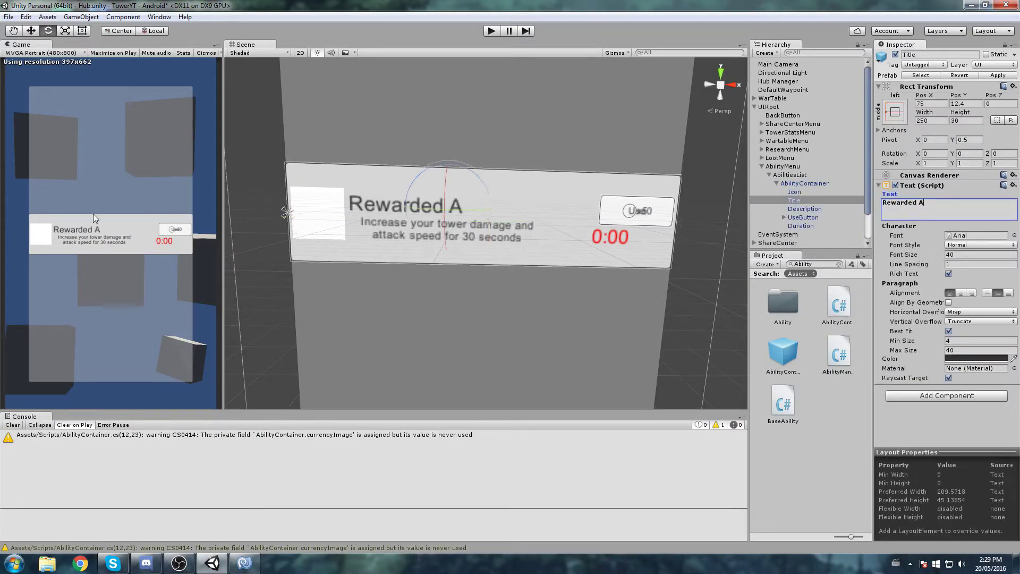
pyautogui.press('BackSpace')
pyautogui.write('ad')
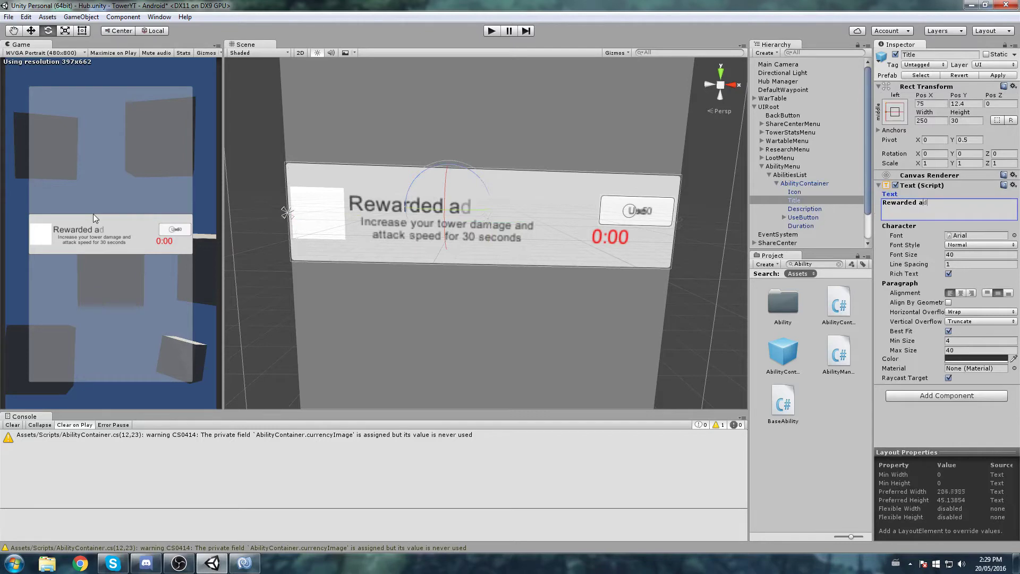
pyautogui.press('BackSpace')
pyautogui.press('BackSpace')
pyautogui.write('Ad ( GO')
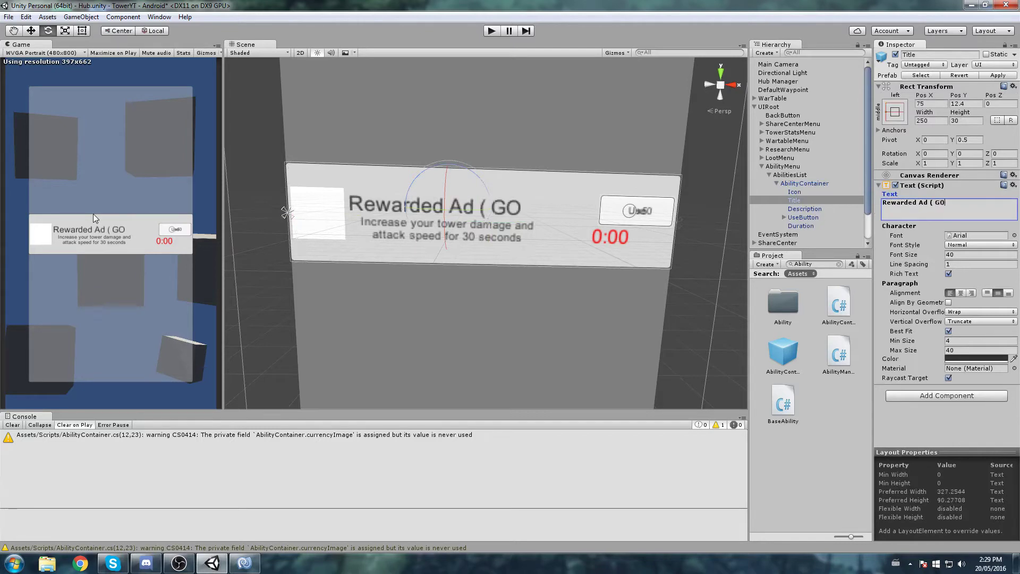
pyautogui.press('BackSpace')
pyautogui.write('old )')
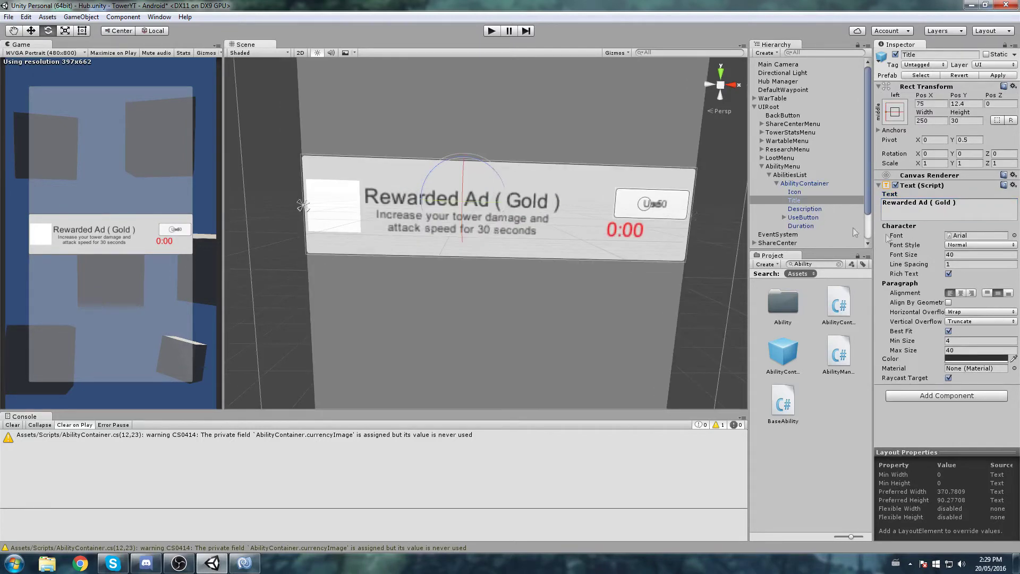
pyautogui.click(792, 201)
pyautogui.moveTo(473, 194); pyautogui.dragTo(507, 167)
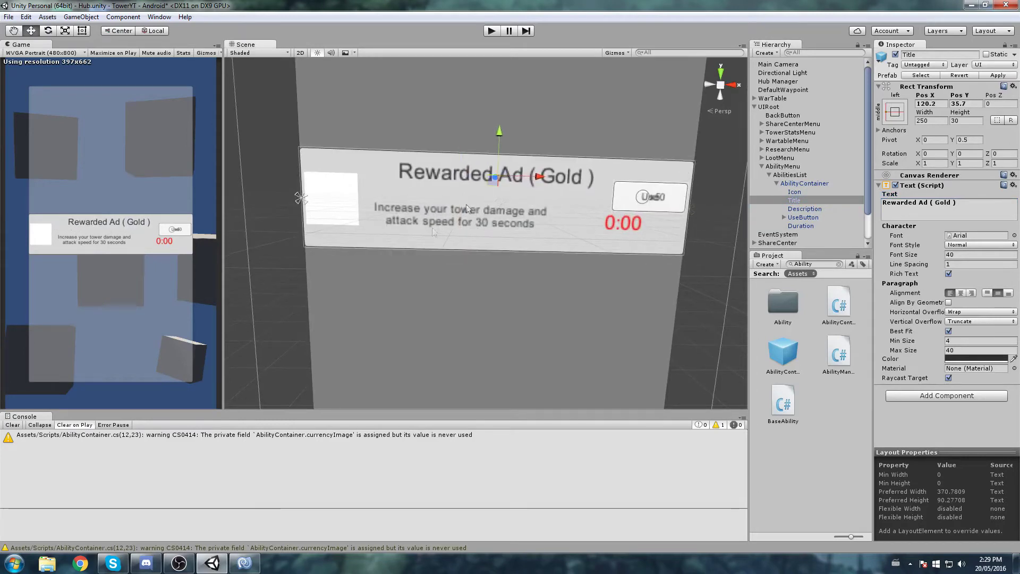
# Set the Icon's width and height to 100 and shift it to about X 12
pyautogui.click(796, 191)
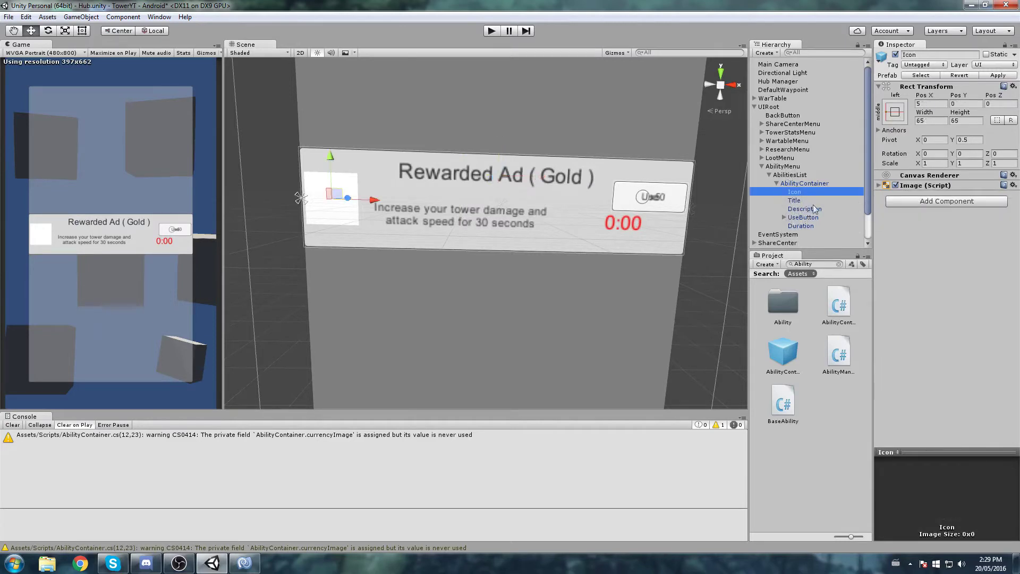
pyautogui.click(933, 120)
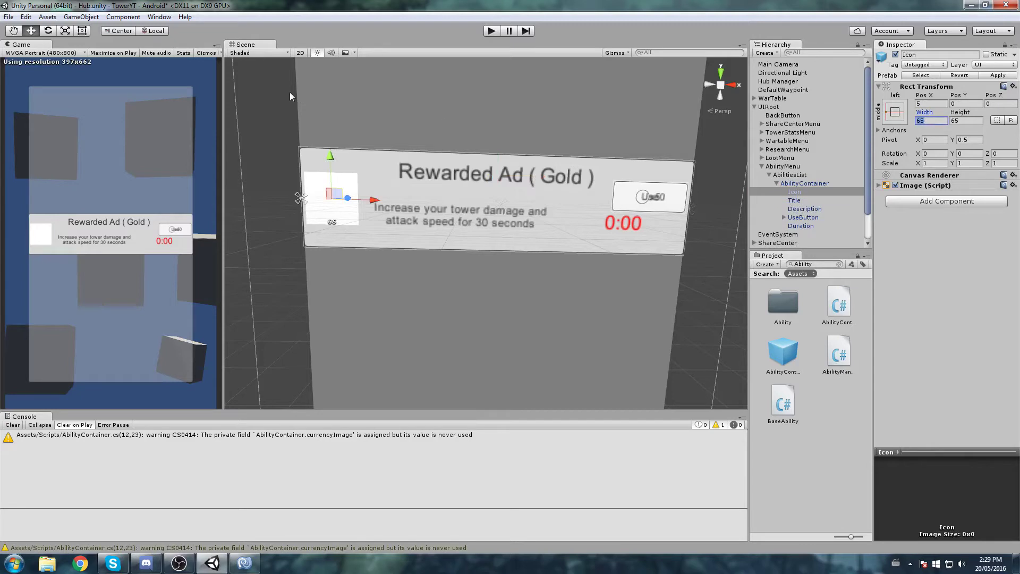
pyautogui.write('100')
pyautogui.press('Tab')
pyautogui.write('100')
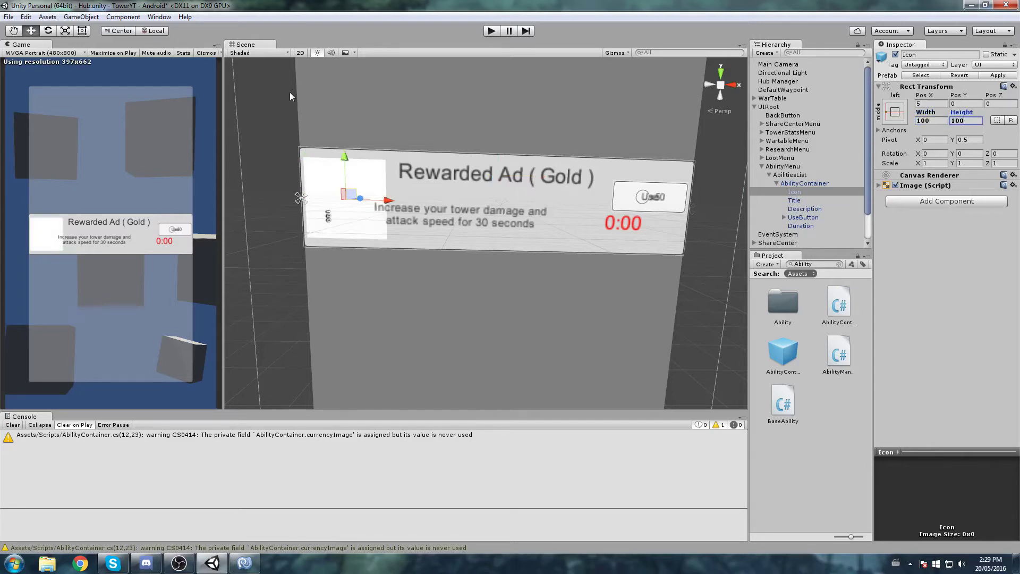
pyautogui.moveTo(381, 198); pyautogui.dragTo(388, 196)
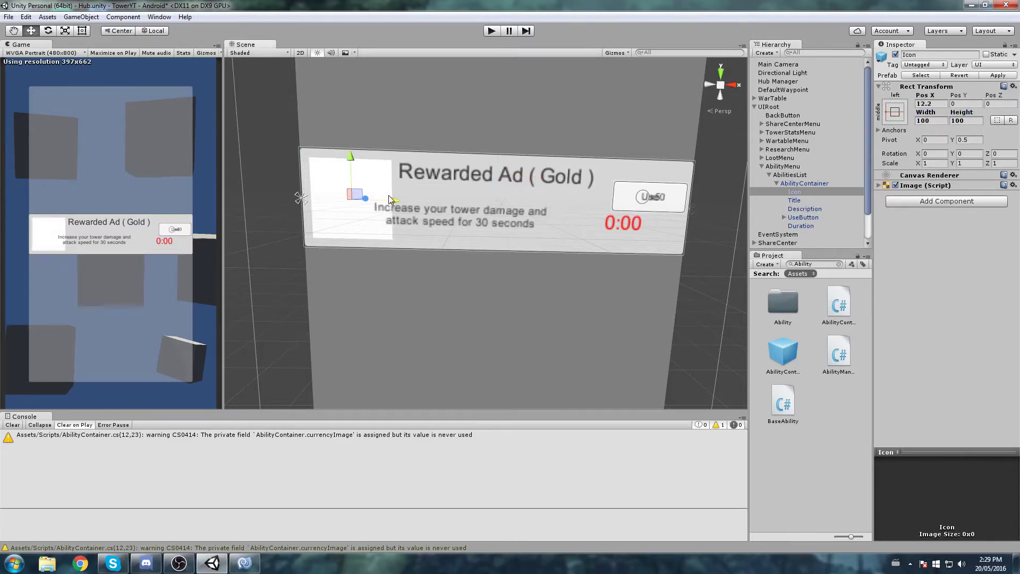
pyautogui.scroll(1, 388, 196)
# Move the Description to about X 108 and set its text to "Support this application by watching and Ad and get in-game reward !"
pyautogui.click(804, 209)
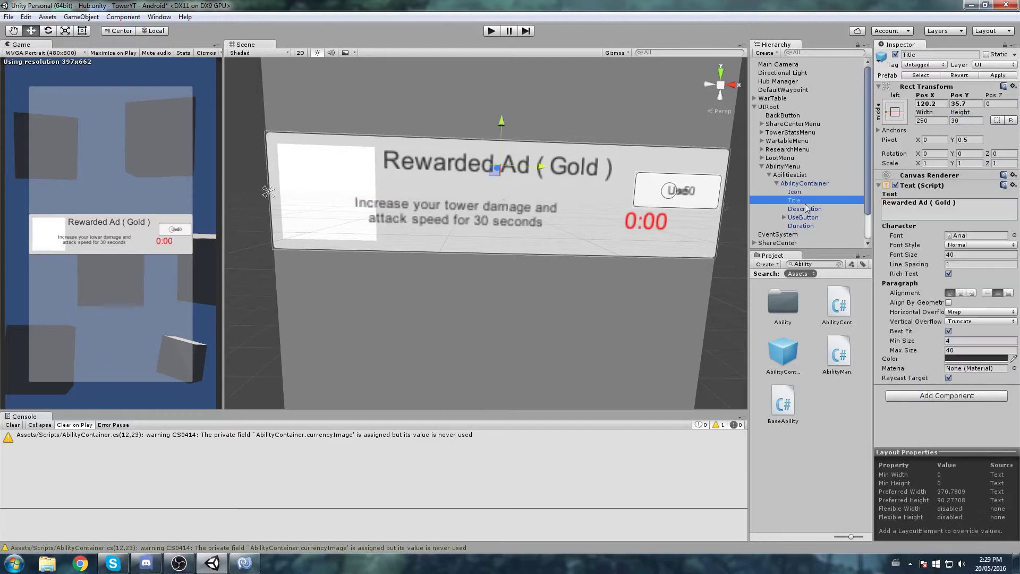
pyautogui.moveTo(462, 207); pyautogui.dragTo(483, 209)
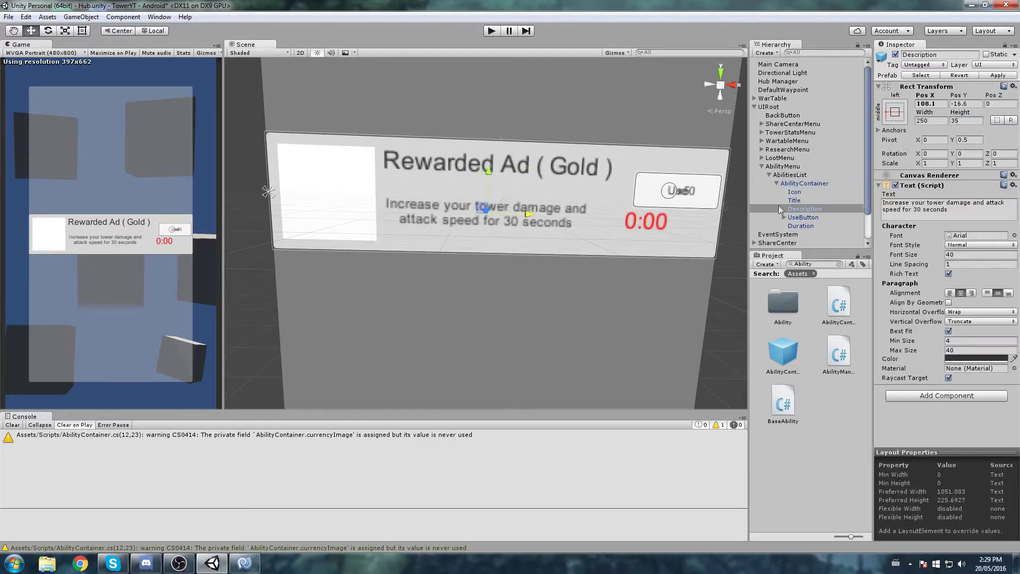
pyautogui.click(1000, 215)
pyautogui.write('Sup')
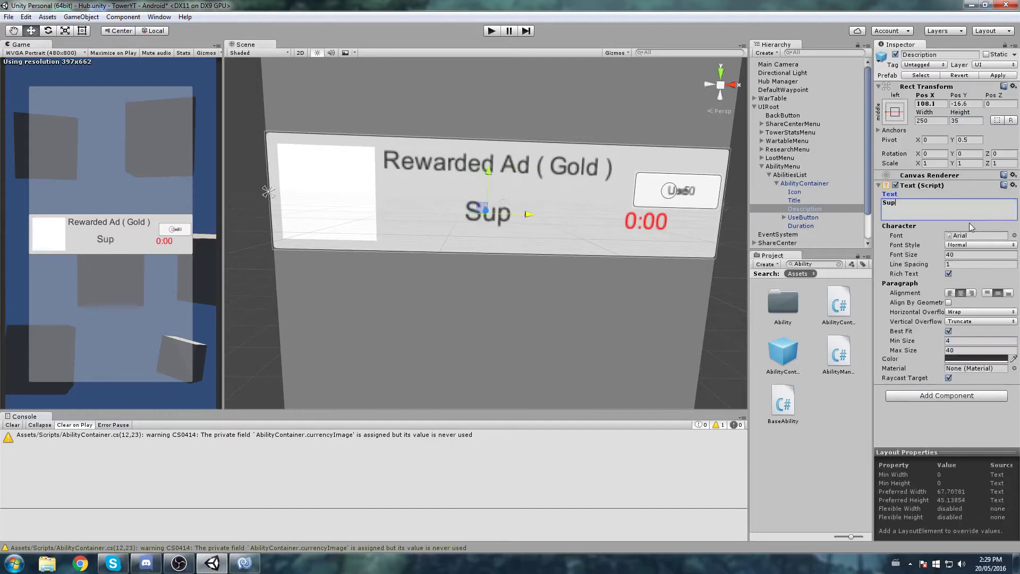
pyautogui.write('port this ap')
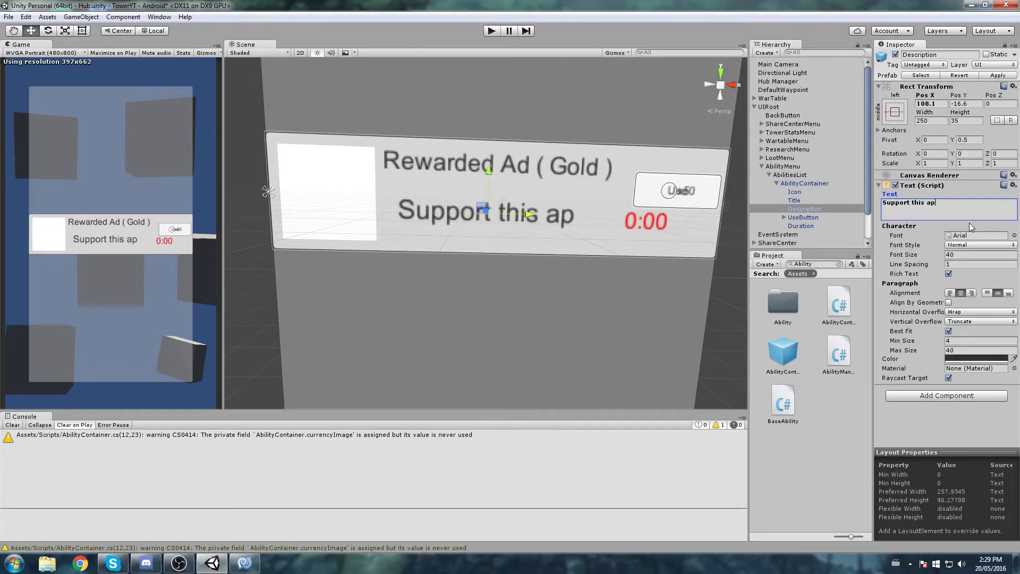
pyautogui.write('plication by watching and a')
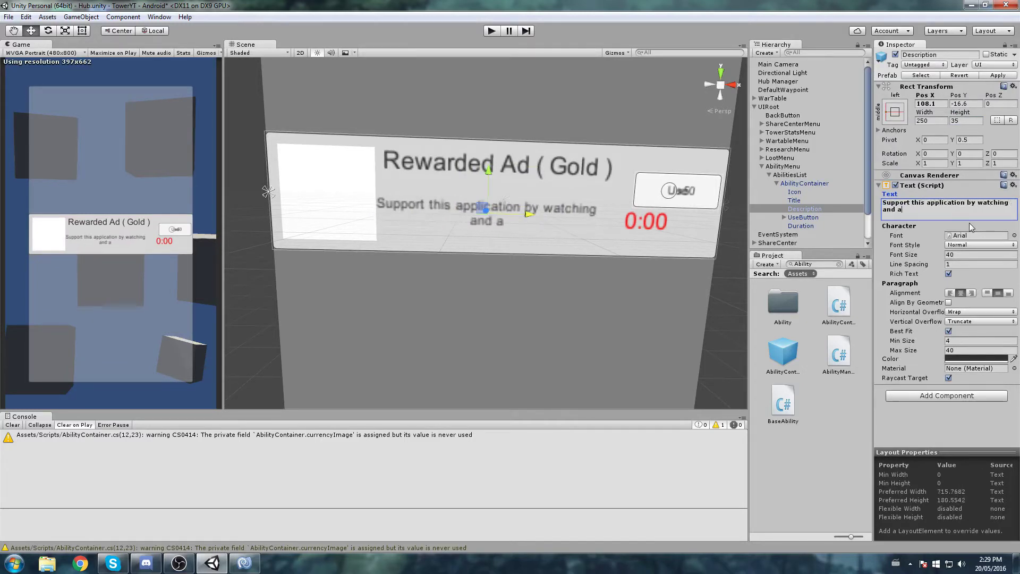
pyautogui.press('BackSpace')
pyautogui.write('Ad n')
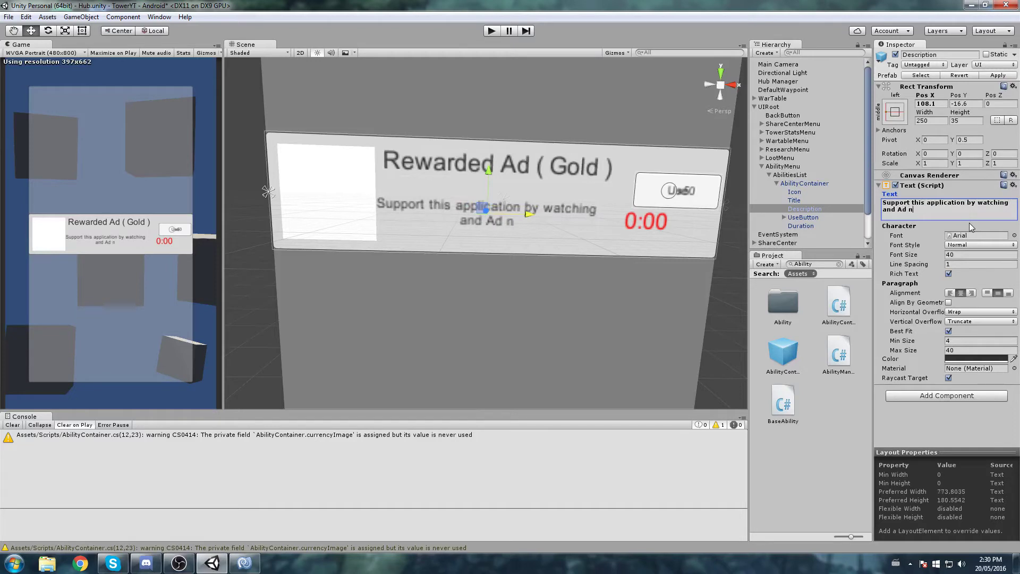
pyautogui.press('BackSpace')
pyautogui.write('and get ')
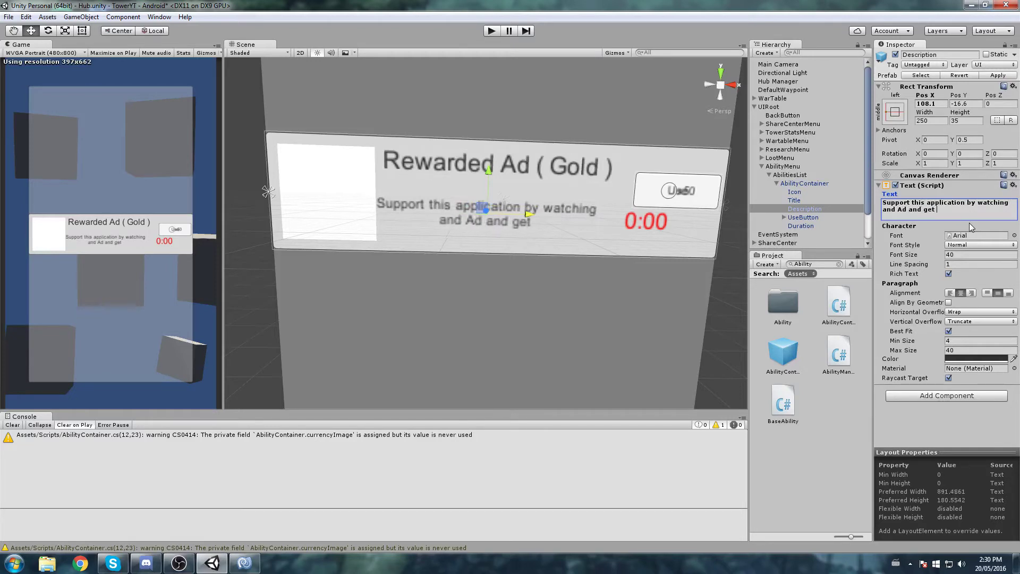
pyautogui.write('in-game r')
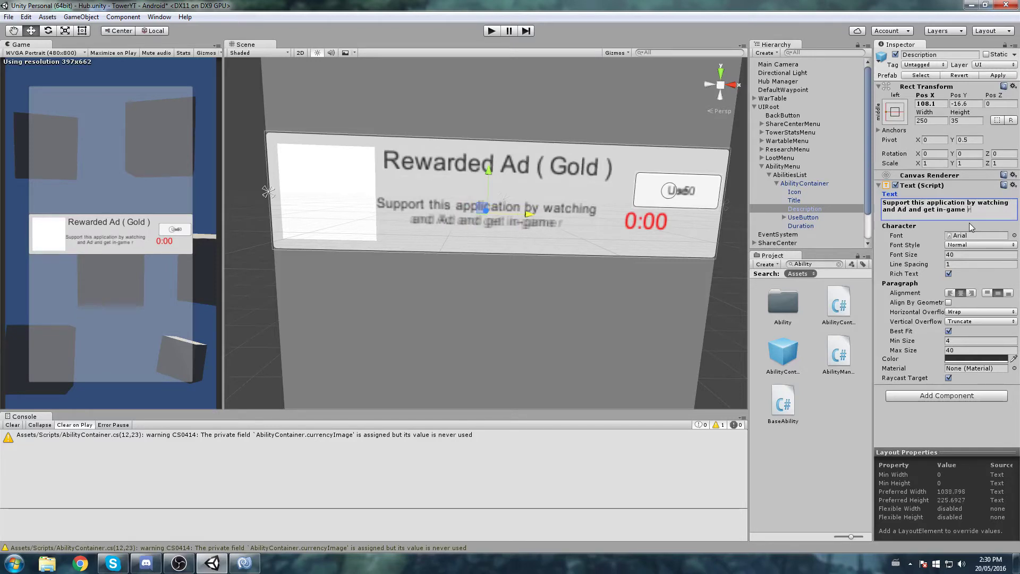
pyautogui.write('eward !')
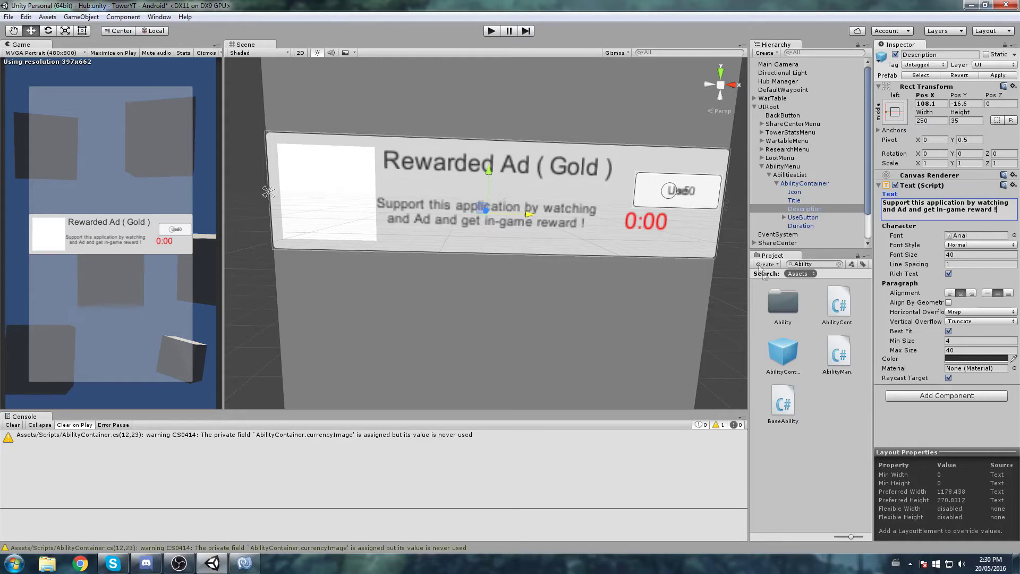
# Enlarge the Description's text box to about 260 wide and 65 high
pyautogui.moveTo(961, 112); pyautogui.dragTo(486, 119)
pyautogui.moveTo(924, 112); pyautogui.dragTo(956, 122)
pyautogui.scroll(2, 535, 225)
pyautogui.moveTo(340, 254)
pyautogui.mouseDown(button='middle')
pyautogui.moveTo(460, 205)
pyautogui.moveTo(457, 189)
pyautogui.moveTo(337, 251)
pyautogui.mouseUp(button='middle')
pyautogui.moveTo(510, 198); pyautogui.dragTo(437, 205, button='middle')
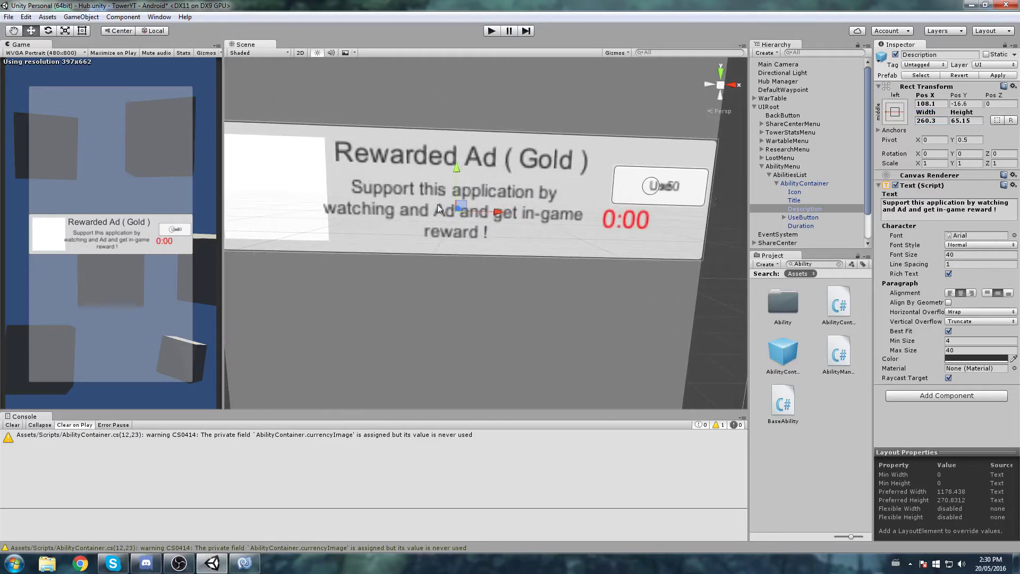
# Move the Duration text down beside the end of the description, to about X 93, Y -46
pyautogui.click(814, 219)
pyautogui.click(818, 225)
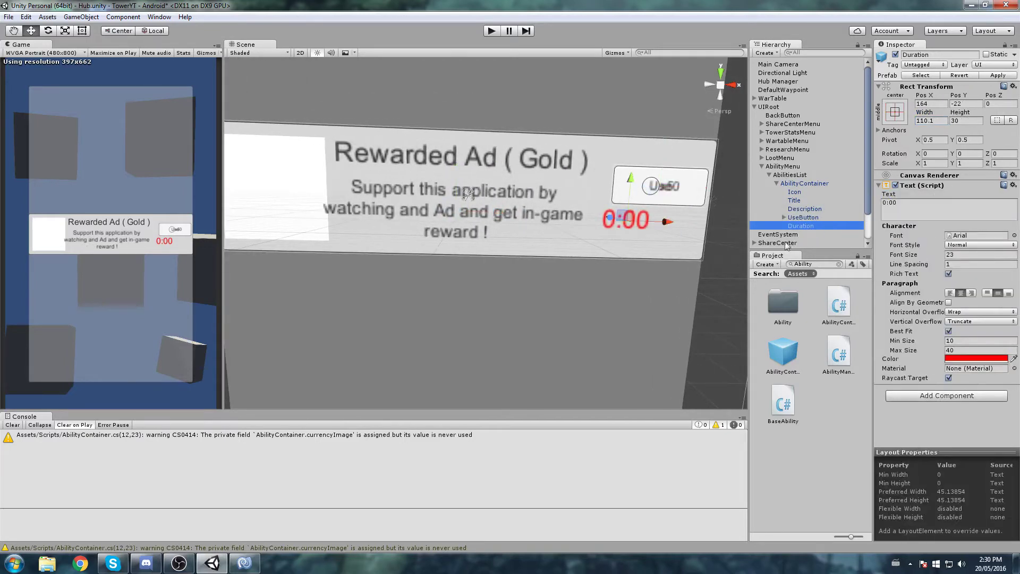
pyautogui.moveTo(619, 214); pyautogui.dragTo(548, 232)
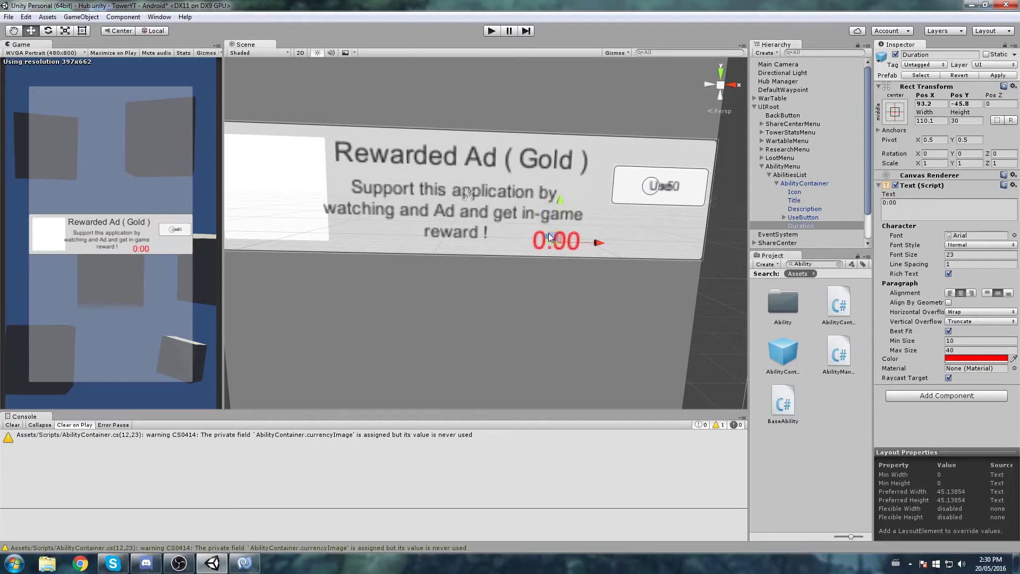
# Move the Description out of the way upward and place the Duration text near the container's lower edge at X 0, about Y -48
pyautogui.click(803, 210)
pyautogui.moveTo(464, 202); pyautogui.dragTo(529, 129)
pyautogui.click(799, 226)
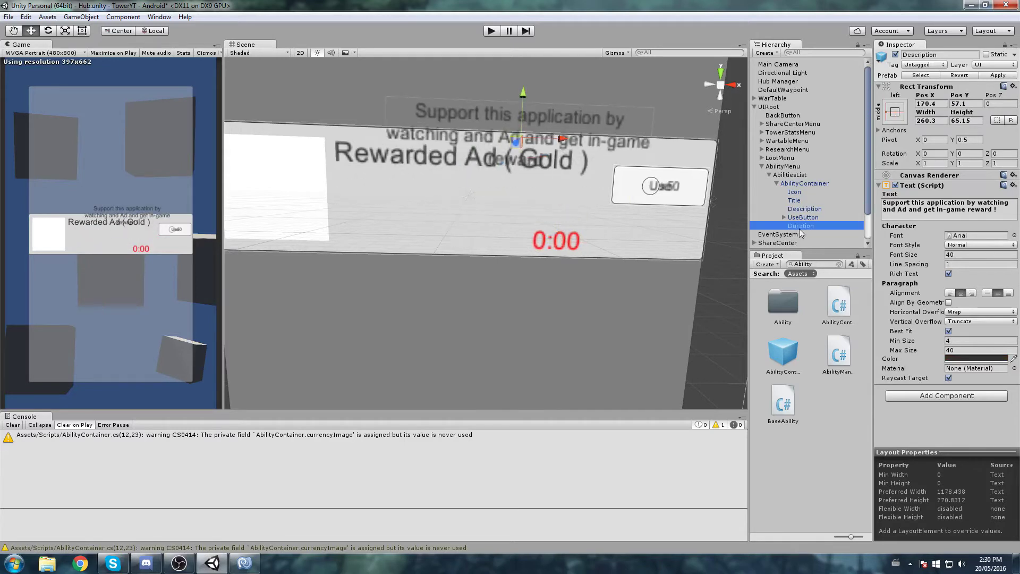
pyautogui.moveTo(608, 244); pyautogui.dragTo(530, 238)
pyautogui.click(896, 110)
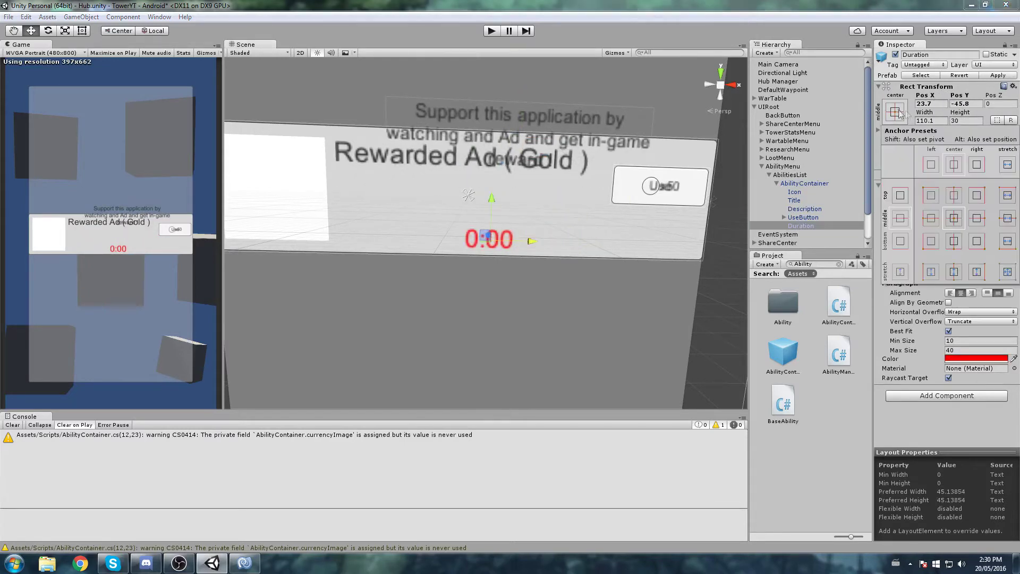
pyautogui.click(924, 103)
pyautogui.write('0')
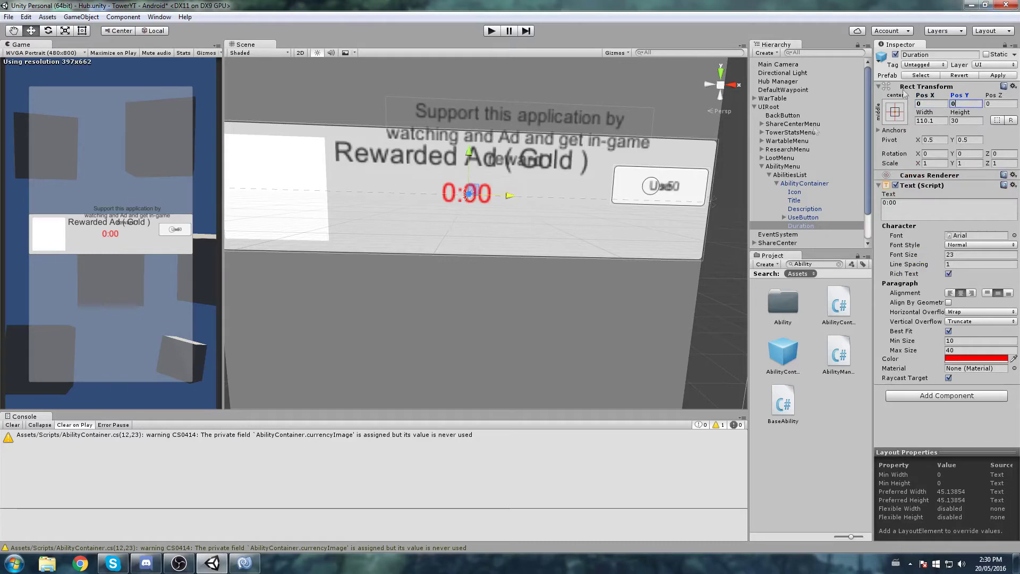
pyautogui.moveTo(466, 206)
pyautogui.mouseDown()
pyautogui.moveTo(466, 194)
pyautogui.moveTo(461, 203)
pyautogui.mouseUp()
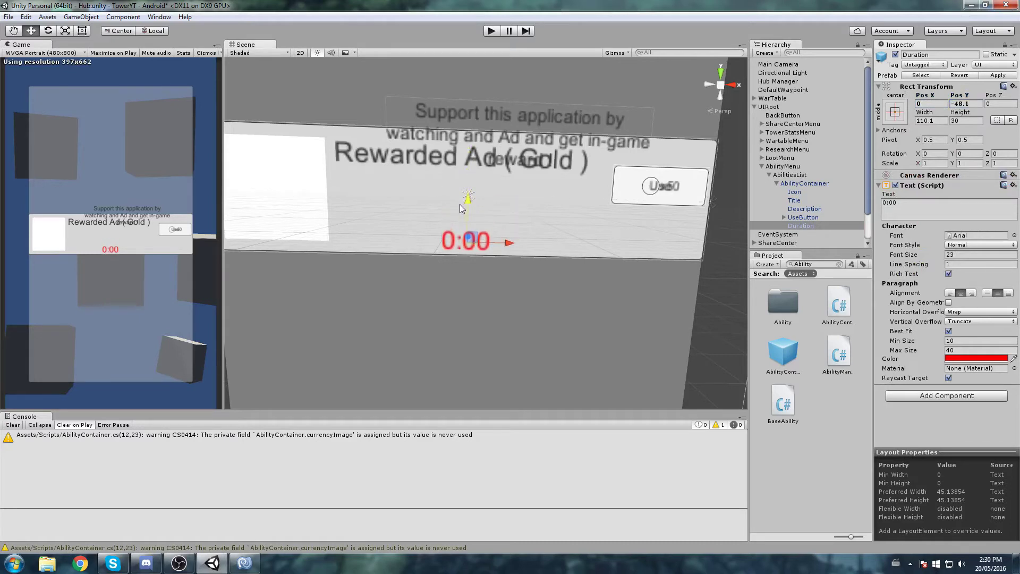
# Center the Description in the container with a middle-center anchor at X 0, Y 0, and fine-tune its box size
pyautogui.click(791, 209)
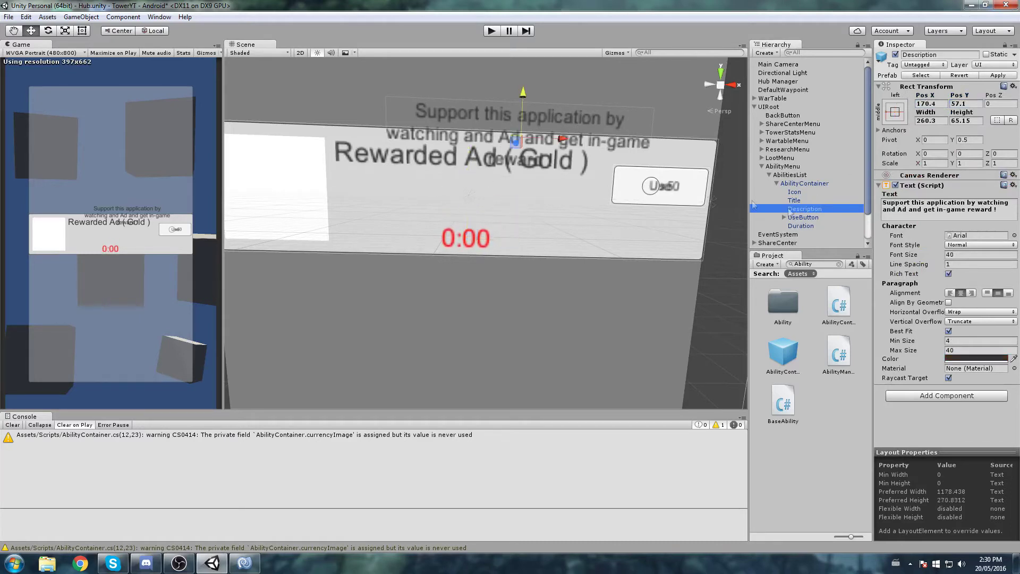
pyautogui.click(894, 112)
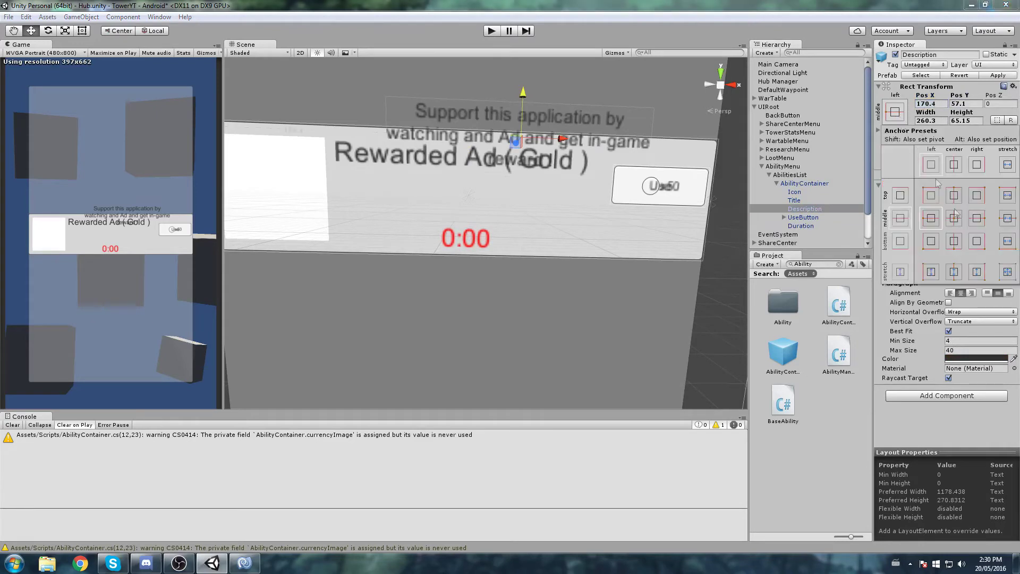
pyautogui.click(957, 221)
pyautogui.click(931, 103)
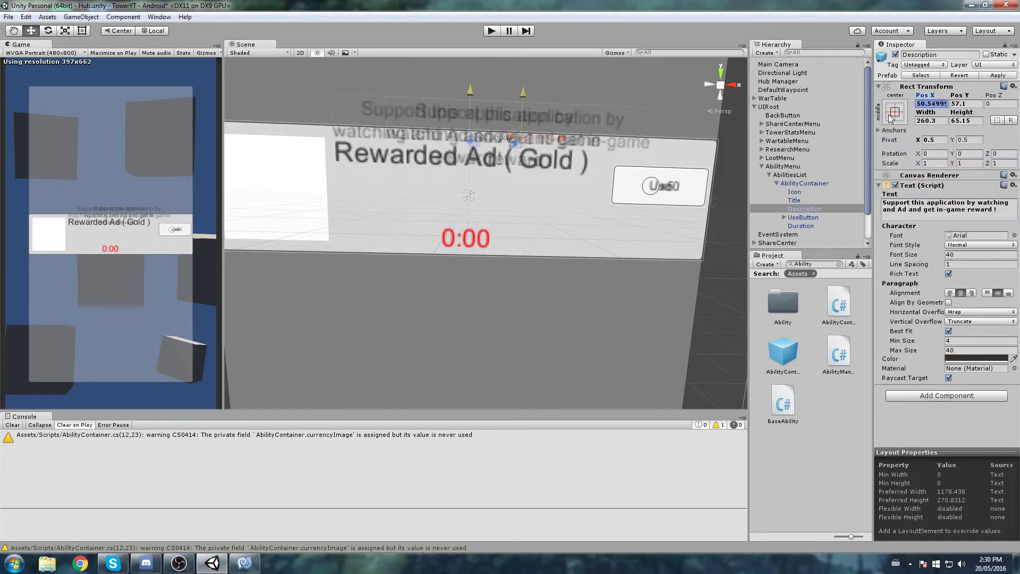
pyautogui.write('0')
pyautogui.press('Tab')
pyautogui.write('0')
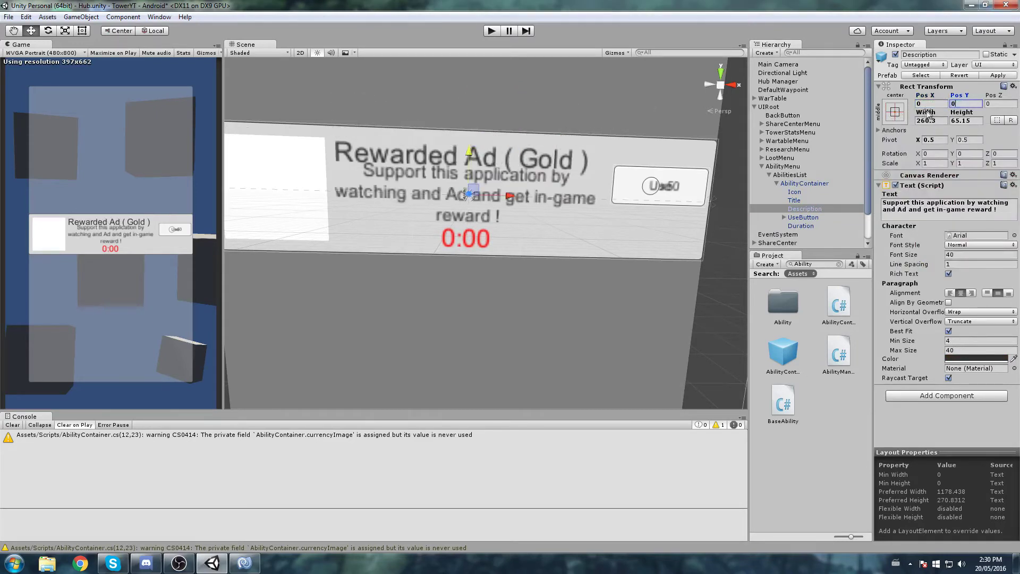
pyautogui.moveTo(926, 112)
pyautogui.mouseDown()
pyautogui.moveTo(918, 112)
pyautogui.moveTo(945, 113)
pyautogui.mouseUp()
pyautogui.click(962, 114)
# Anchor the Title to the top center of the container and set its position to X 0, Y 0
pyautogui.click(801, 200)
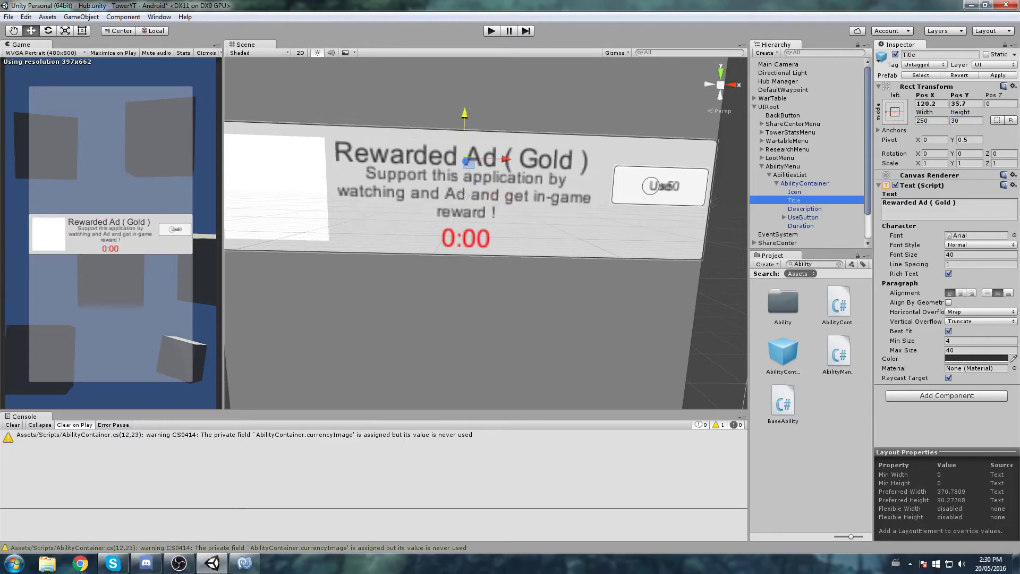
pyautogui.moveTo(954, 96); pyautogui.dragTo(952, 96)
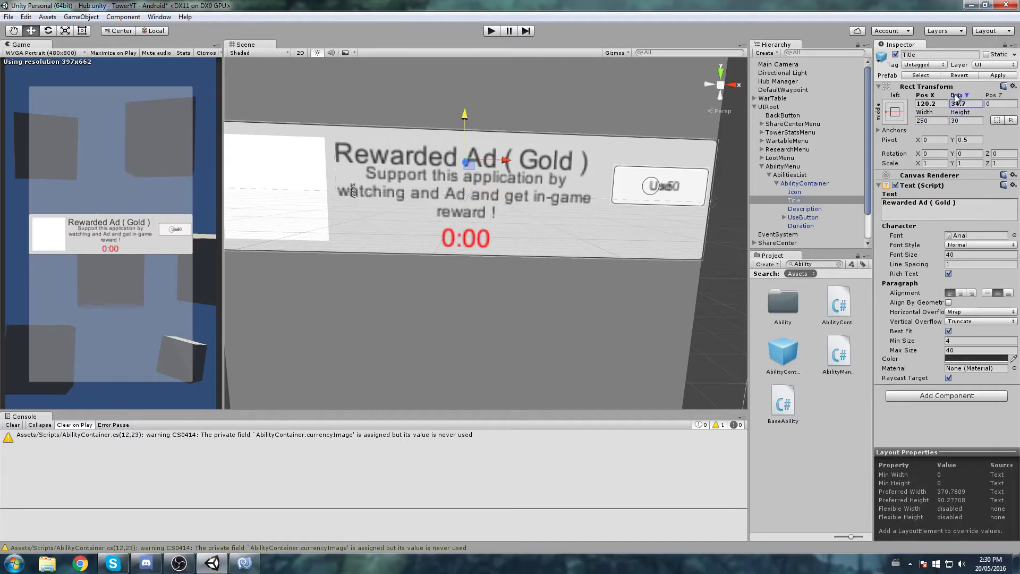
pyautogui.click(895, 111)
pyautogui.click(954, 219)
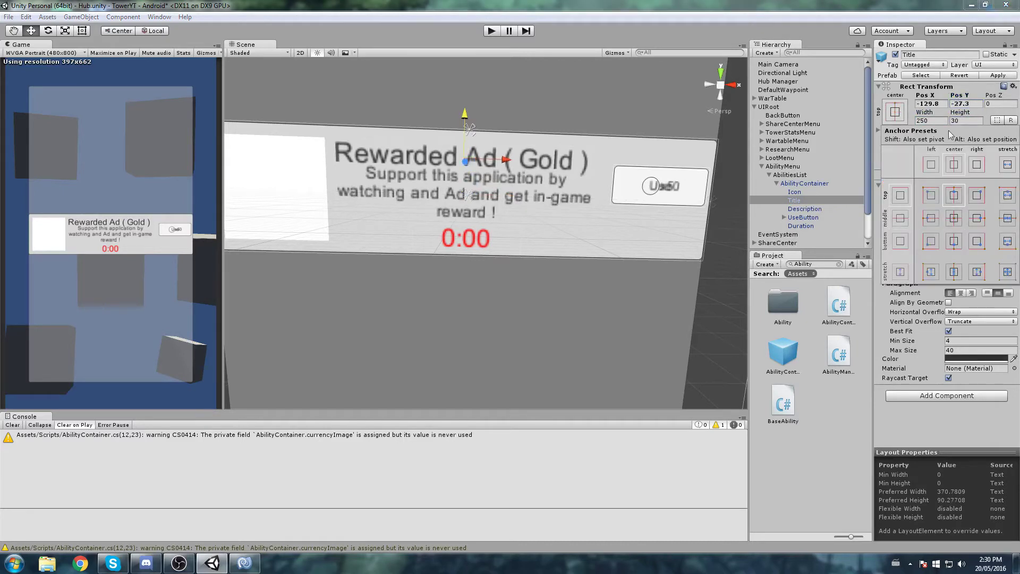
pyautogui.click(956, 201)
pyautogui.click(930, 103)
pyautogui.write('0')
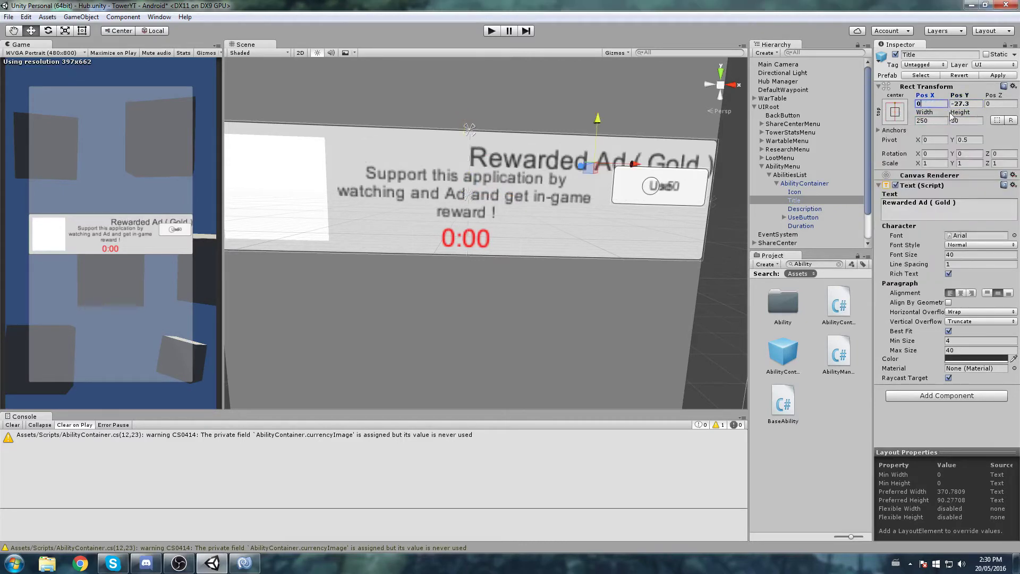
pyautogui.click(964, 104)
pyautogui.write('0')
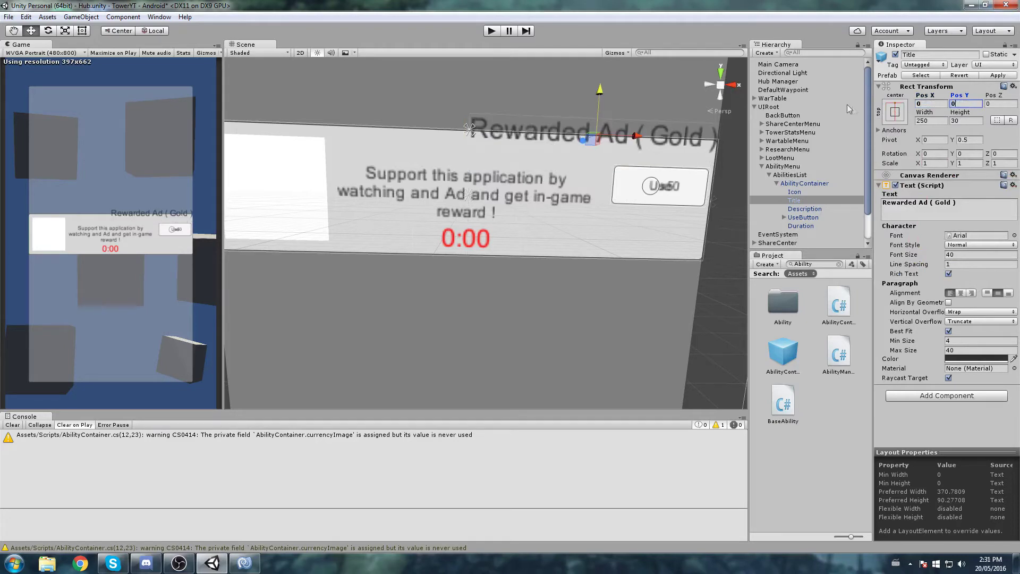
# Center the Title's text alignment and reapply the top-center anchor with its pivot included, at X 0, Y 0
pyautogui.click(962, 294)
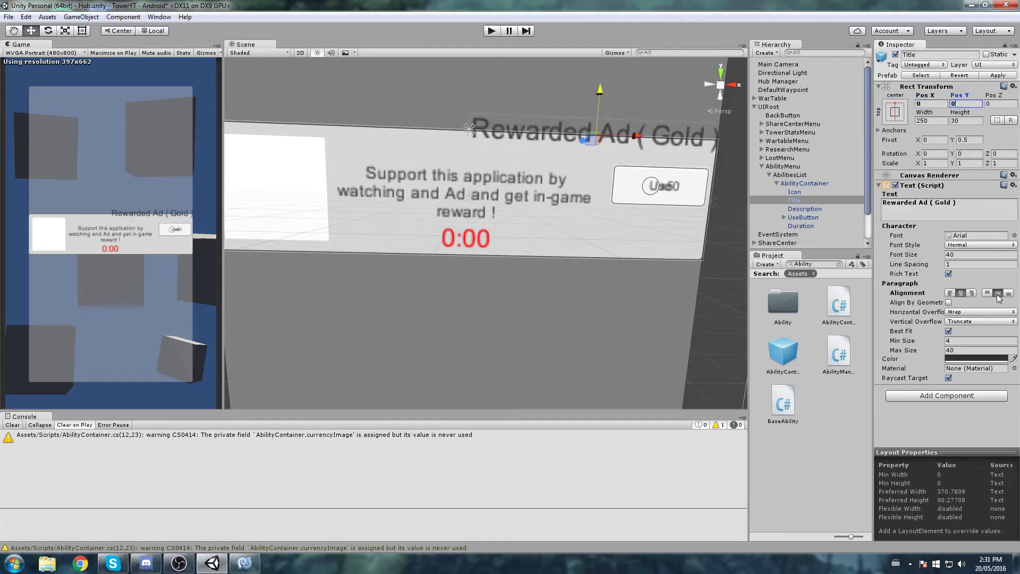
pyautogui.click(895, 112)
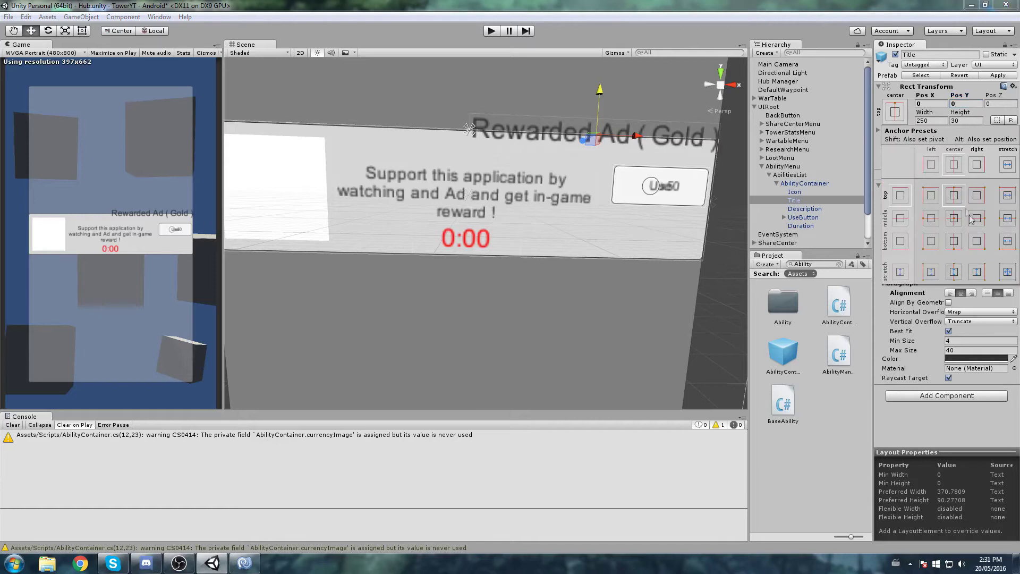
pyautogui.click(956, 196)
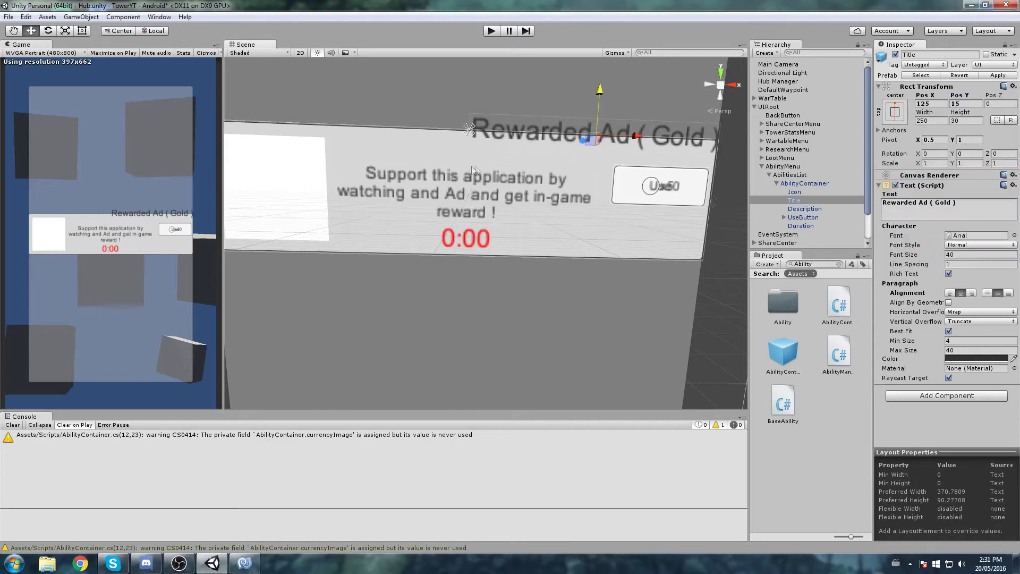
pyautogui.click(936, 103)
pyautogui.write('0')
pyautogui.press('Tab')
pyautogui.write('0')
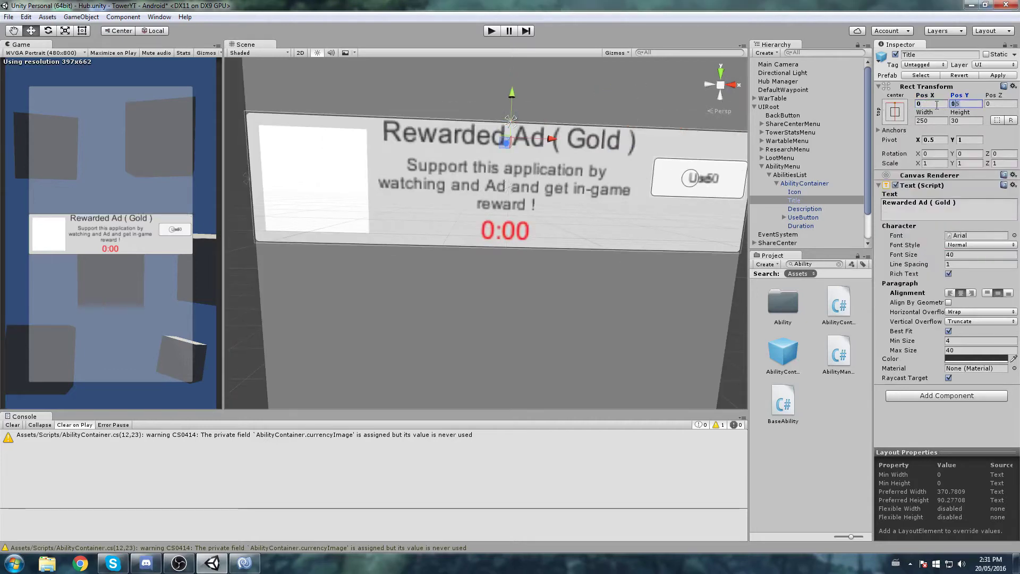
# Lower the Title slightly from the container's upper edge, to about Y -6.1
pyautogui.moveTo(514, 93); pyautogui.dragTo(514, 101)
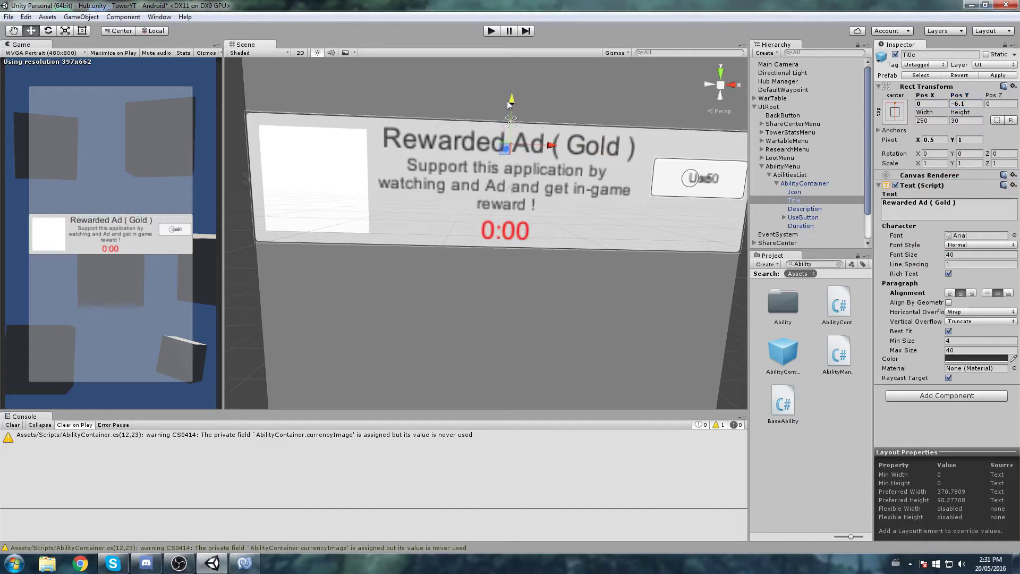
pyautogui.scroll(1, 495, 183)
pyautogui.moveTo(504, 172); pyautogui.dragTo(489, 186, button='middle')
pyautogui.scroll(2, 495, 182)
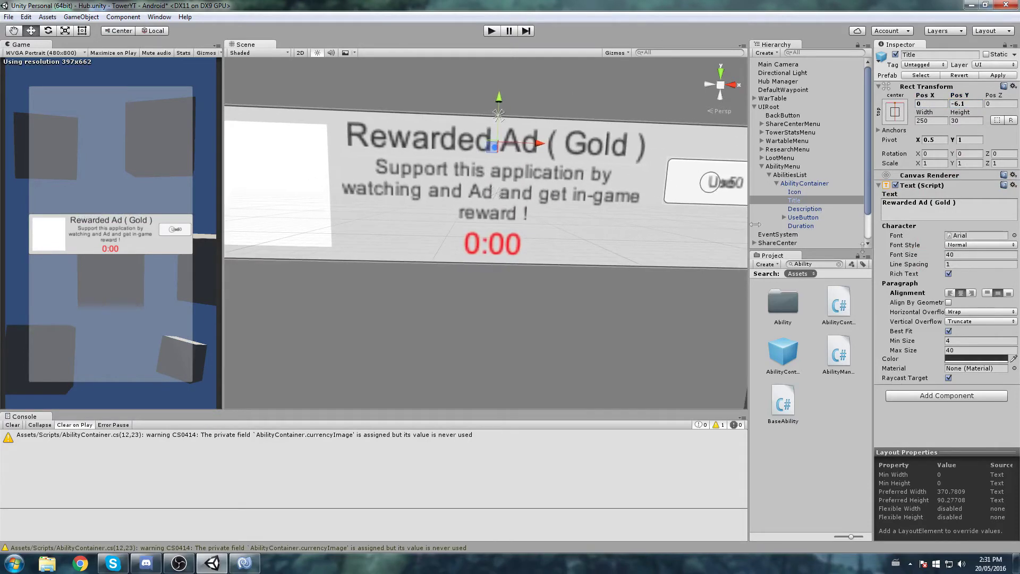
# Set the Title's font style to Bold and save the scene
pyautogui.click(980, 245)
pyautogui.click(969, 271)
pyautogui.moveTo(540, 215); pyautogui.dragTo(504, 226, button='middle')
pyautogui.hotkey('ctrl', 's')
# Set the UseButton's height to 80 and shift it slightly down and inward so it sits vertically centered in the container
pyautogui.moveTo(607, 209); pyautogui.dragTo(563, 216, button='middle')
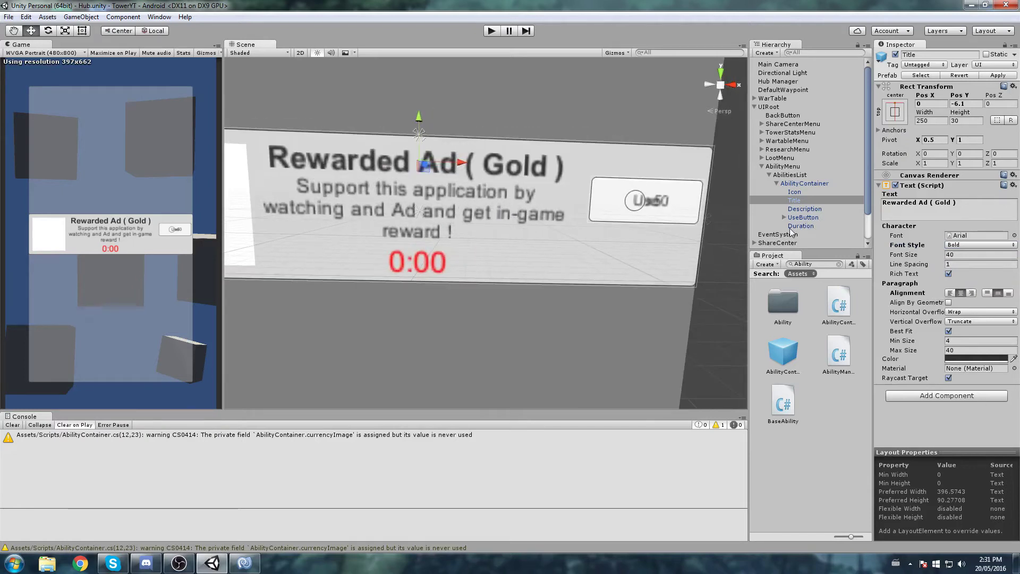
pyautogui.moveTo(612, 208); pyautogui.dragTo(594, 209, button='middle')
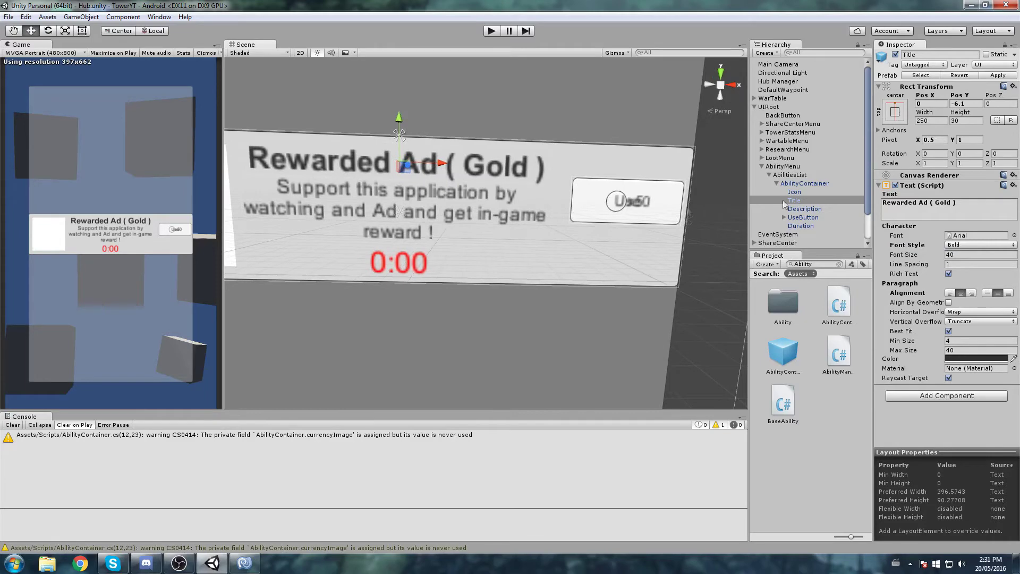
pyautogui.scroll(2, 641, 213)
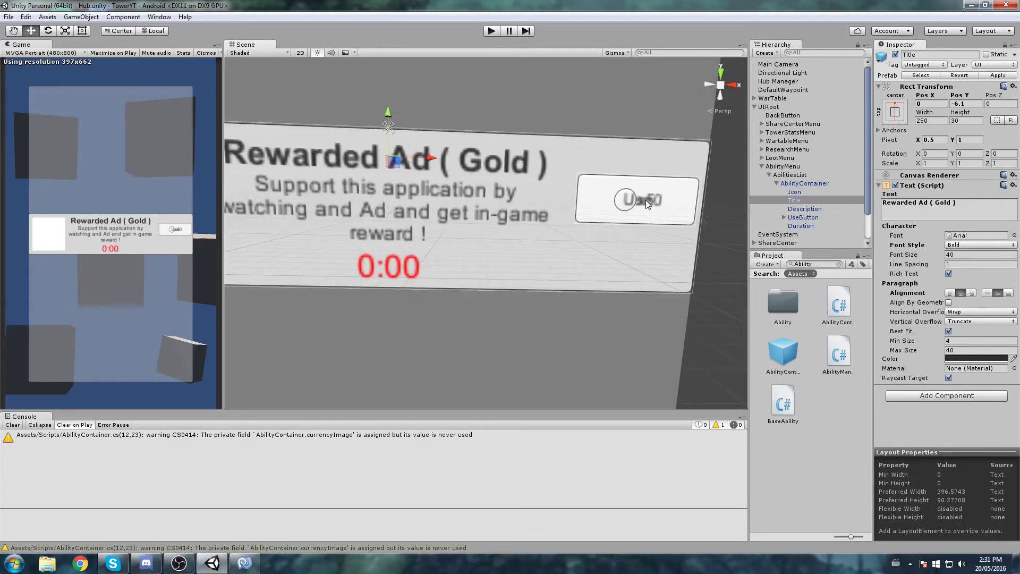
pyautogui.click(816, 183)
pyautogui.click(801, 199)
pyautogui.click(798, 190)
pyautogui.moveTo(576, 234); pyautogui.dragTo(550, 237, button='middle')
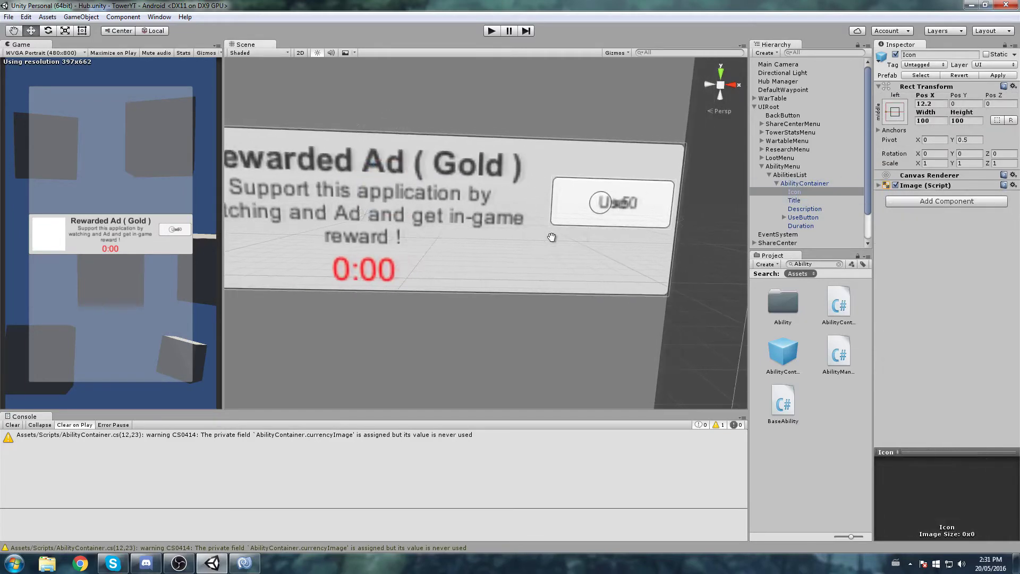
pyautogui.click(806, 217)
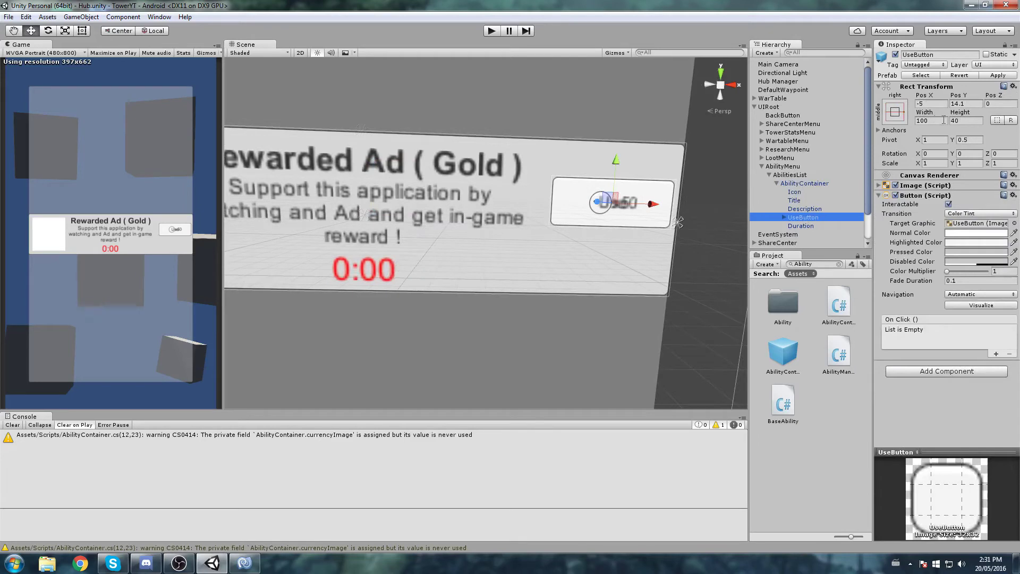
pyautogui.click(964, 121)
pyautogui.write('100')
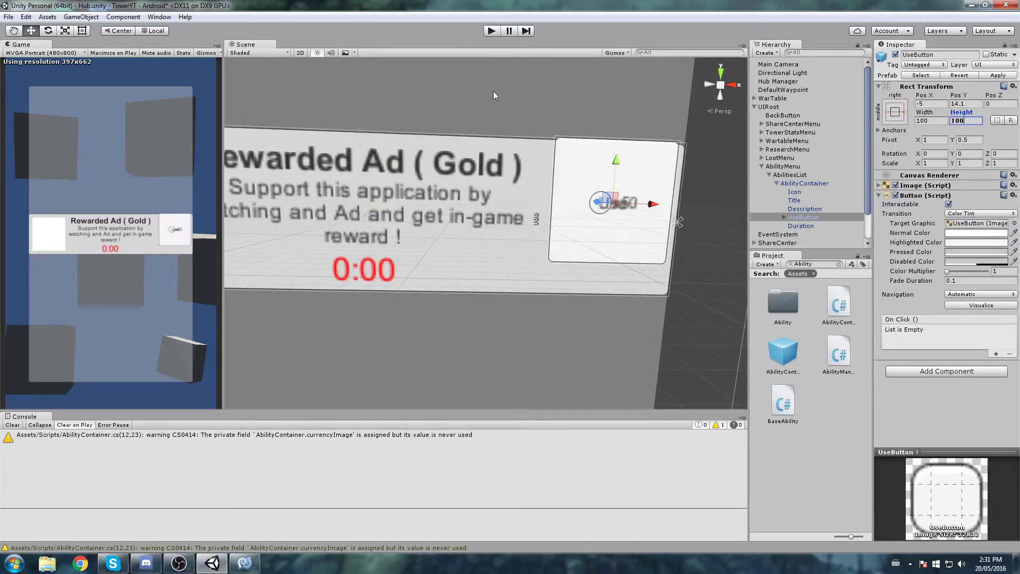
pyautogui.press('BackSpace')
pyautogui.press('BackSpace')
pyautogui.press('BackSpace')
pyautogui.write('80')
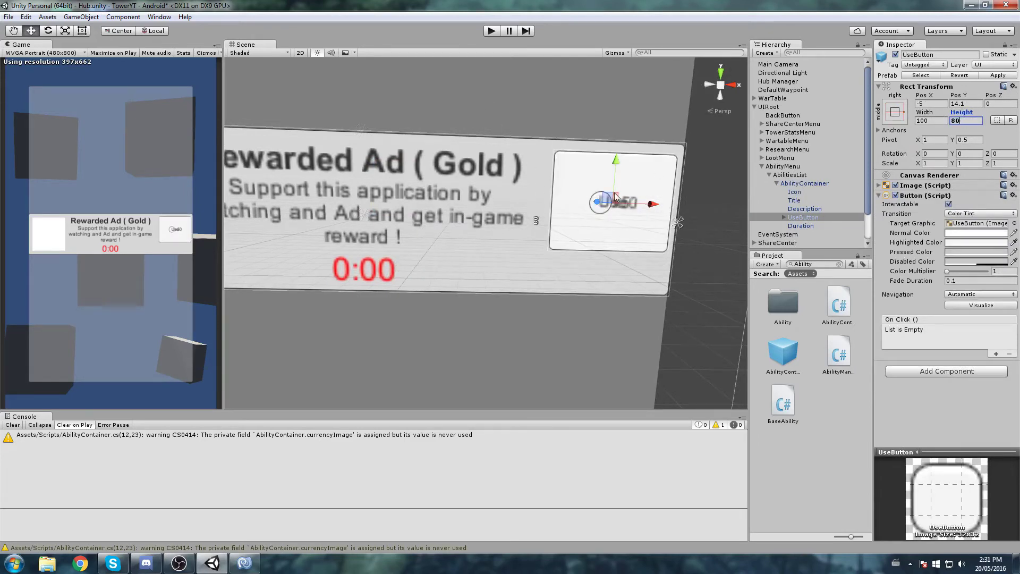
pyautogui.moveTo(609, 195); pyautogui.dragTo(599, 212)
pyautogui.moveTo(544, 204)
pyautogui.mouseDown(button='middle')
pyautogui.moveTo(521, 202)
pyautogui.moveTo(542, 209)
pyautogui.mouseUp(button='middle')
# Enlarge the UseButton's ButtonMessage text to font size 31 and save the scene
pyautogui.click(784, 218)
pyautogui.click(807, 224)
pyautogui.scroll(1, 542, 209)
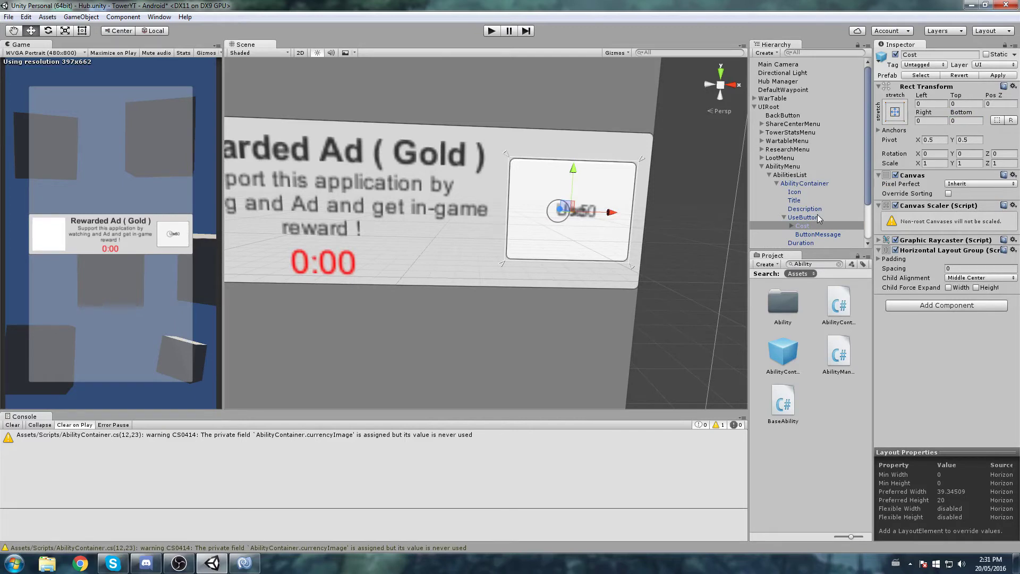
pyautogui.click(833, 235)
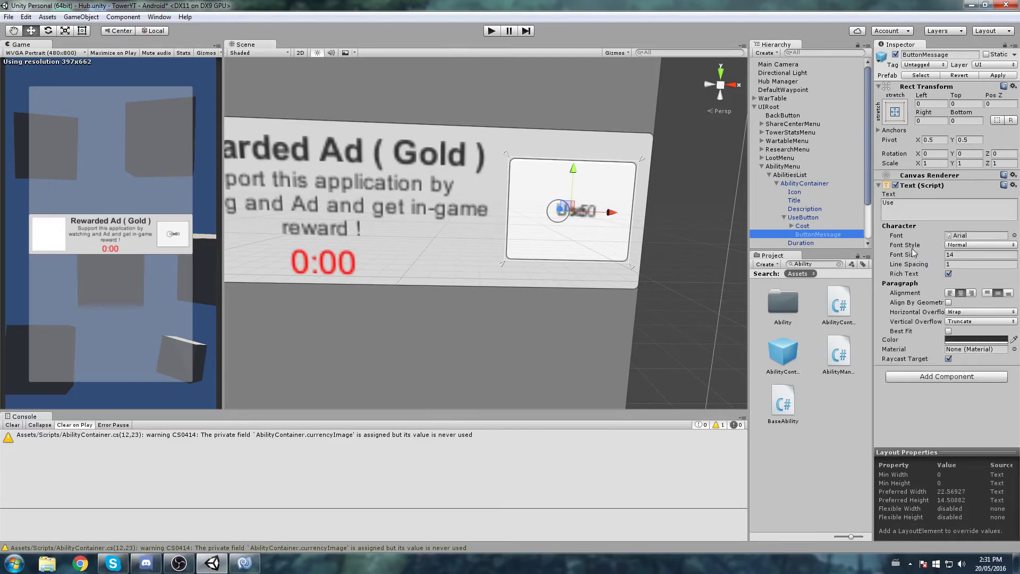
pyautogui.moveTo(903, 255); pyautogui.dragTo(917, 259)
pyautogui.scroll(-2, 796, 228)
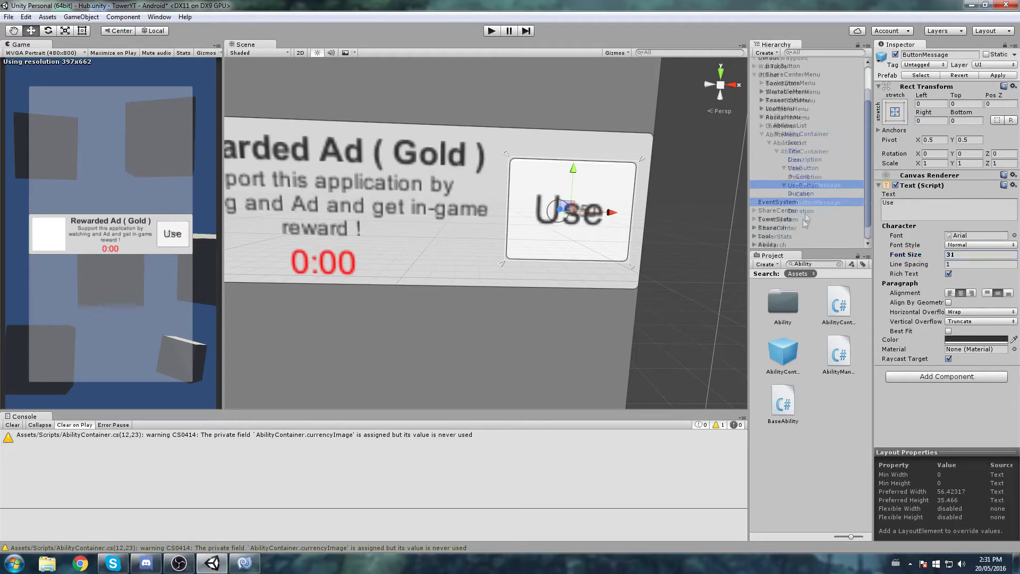
pyautogui.click(803, 194)
pyautogui.scroll(-1, 642, 189)
pyautogui.hotkey('ctrl', 's')
pyautogui.scroll(-3, 581, 201)
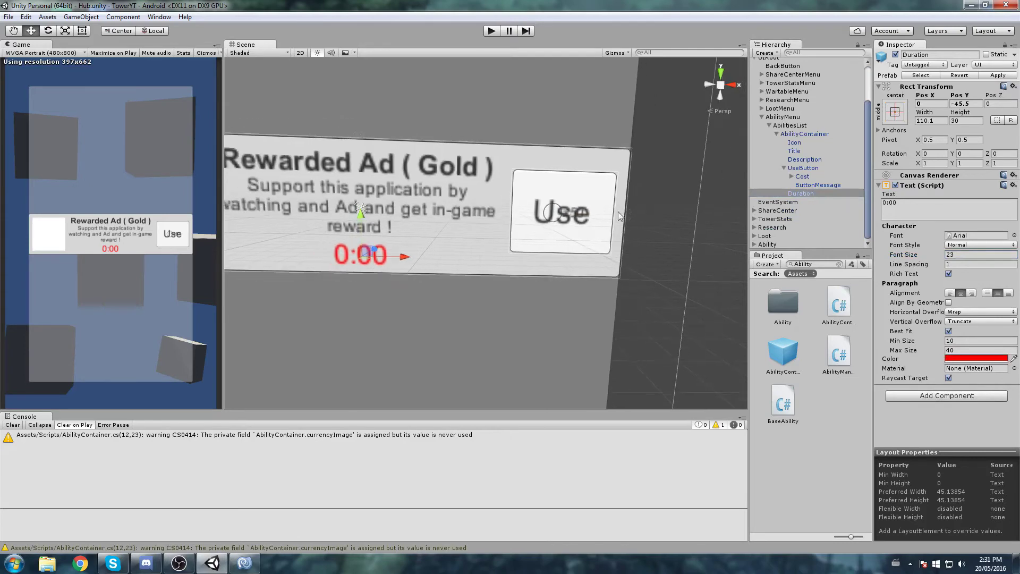
# Anchor the AbilitiesList to the top center with its pivot at the top edge, and set Pos Y to 0
pyautogui.click(805, 134)
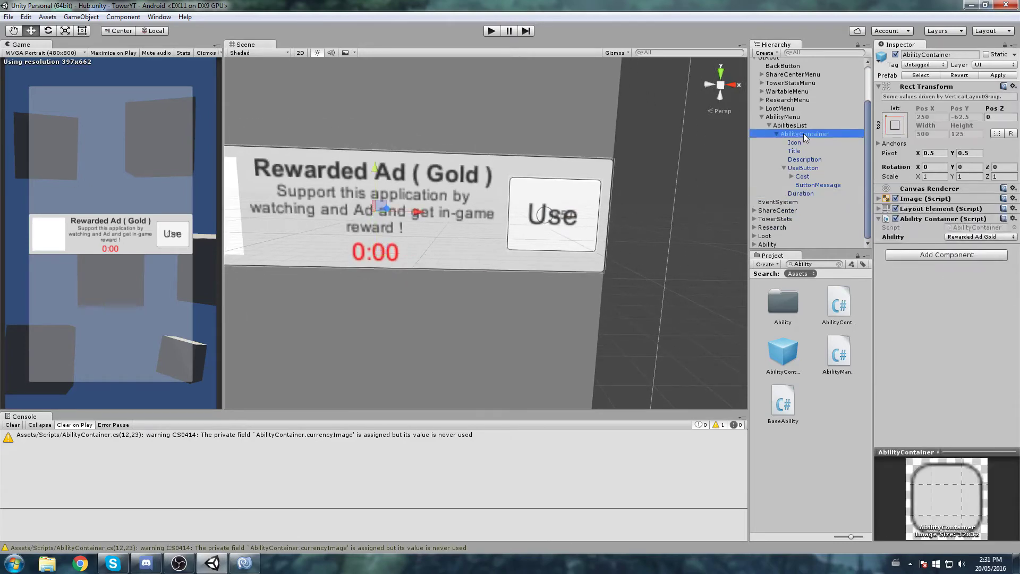
pyautogui.click(777, 134)
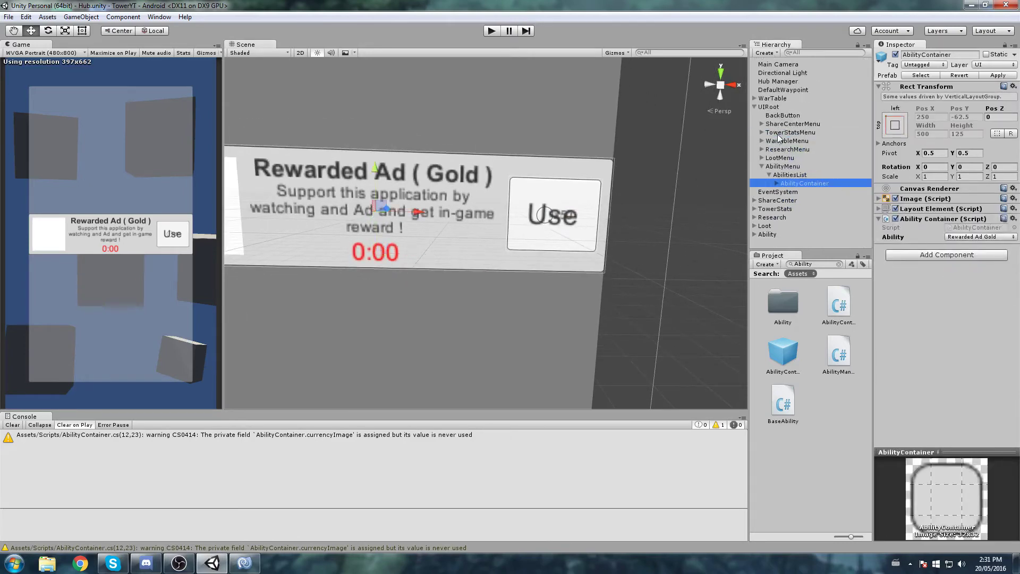
pyautogui.click(790, 177)
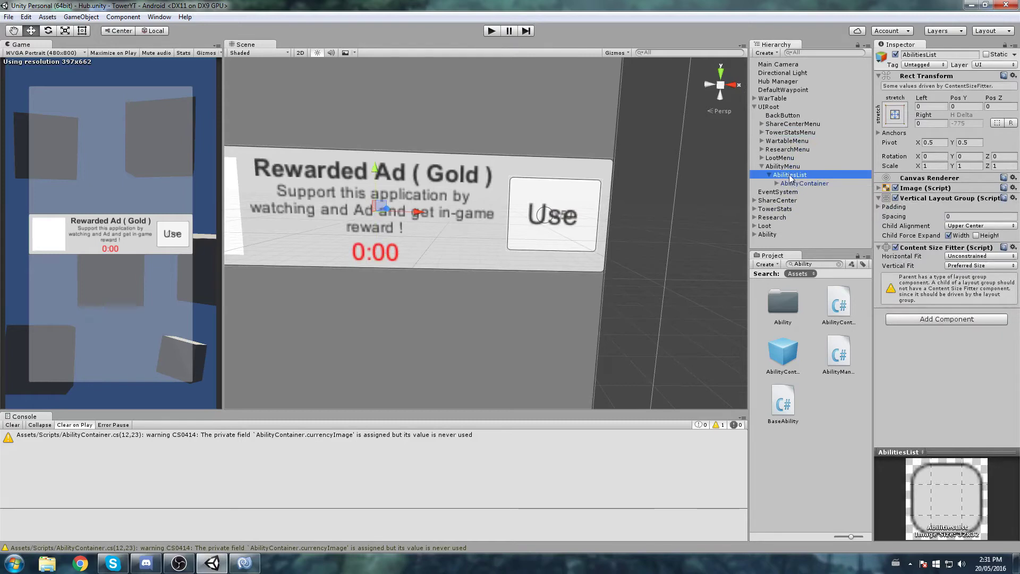
pyautogui.click(895, 114)
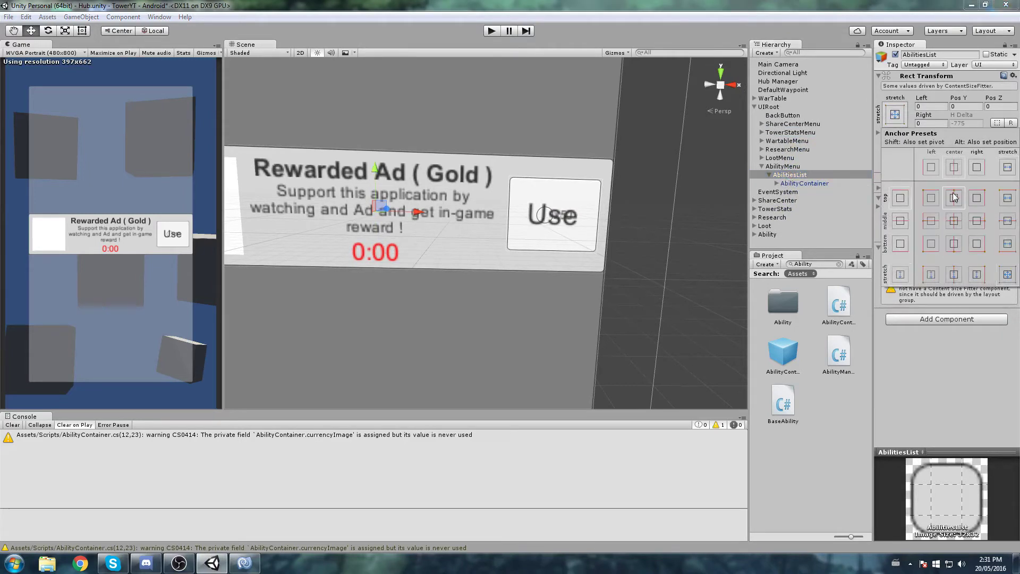
pyautogui.click(954, 198)
pyautogui.keyDown('shift'); pyautogui.click(955, 198); pyautogui.keyUp('shift')
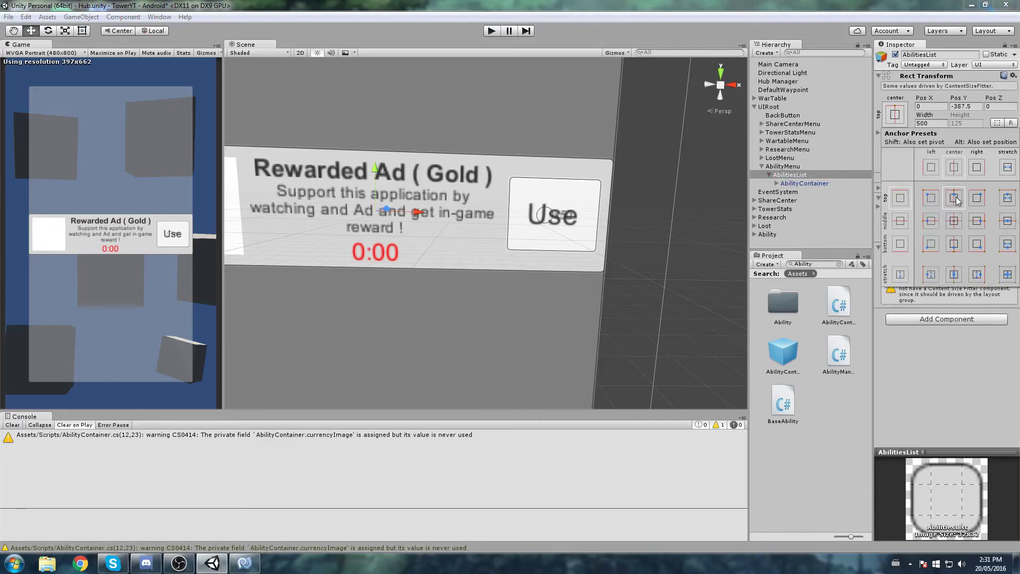
pyautogui.click(975, 105)
pyautogui.click(975, 105)
pyautogui.write('0')
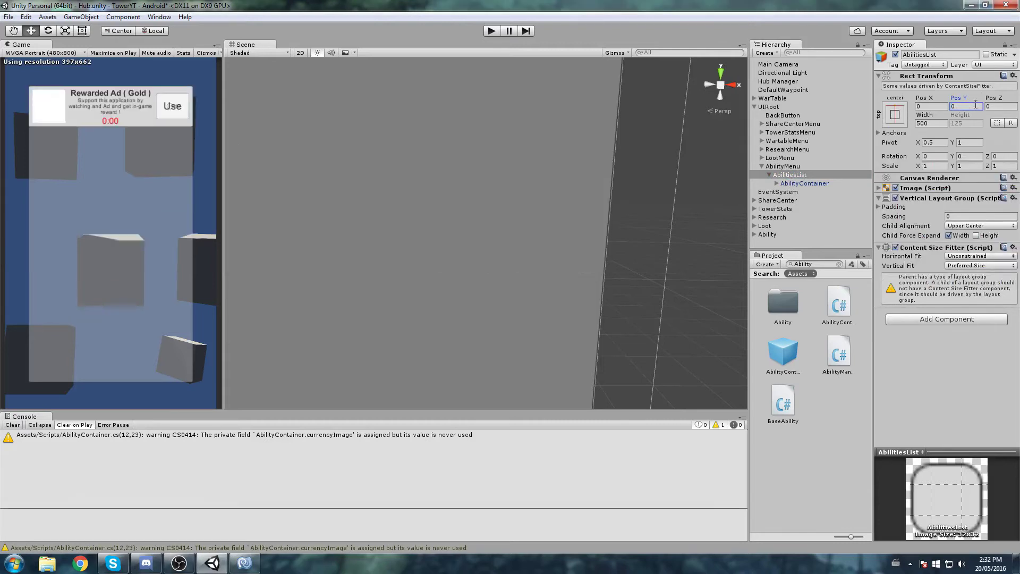
# Add one duplicate of the AbilityContainer to the AbilitiesList and set the copy's Ability to Rewarded Ad Diamond
pyautogui.click(788, 175)
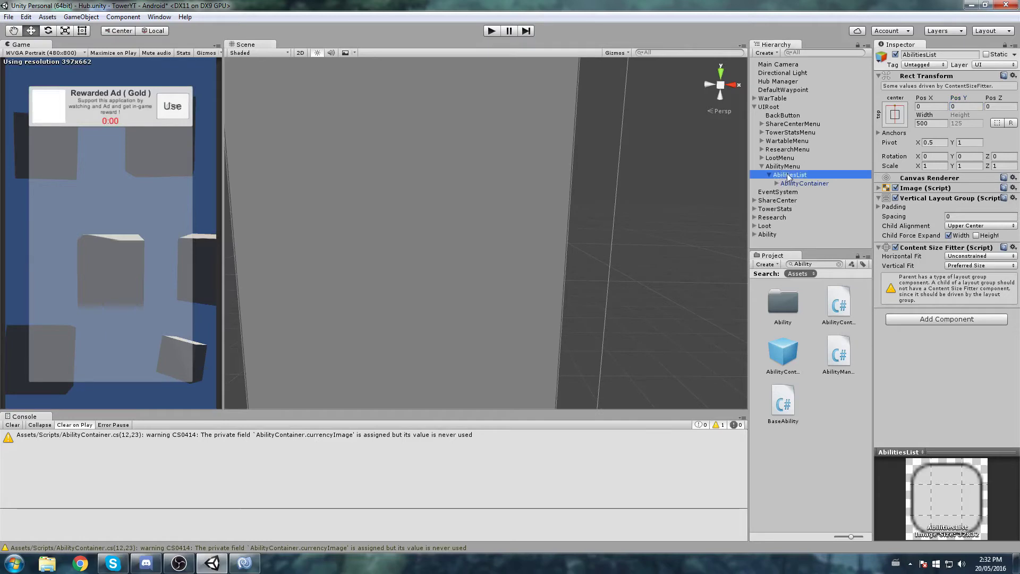
pyautogui.click(769, 175)
pyautogui.click(769, 175)
pyautogui.click(798, 182)
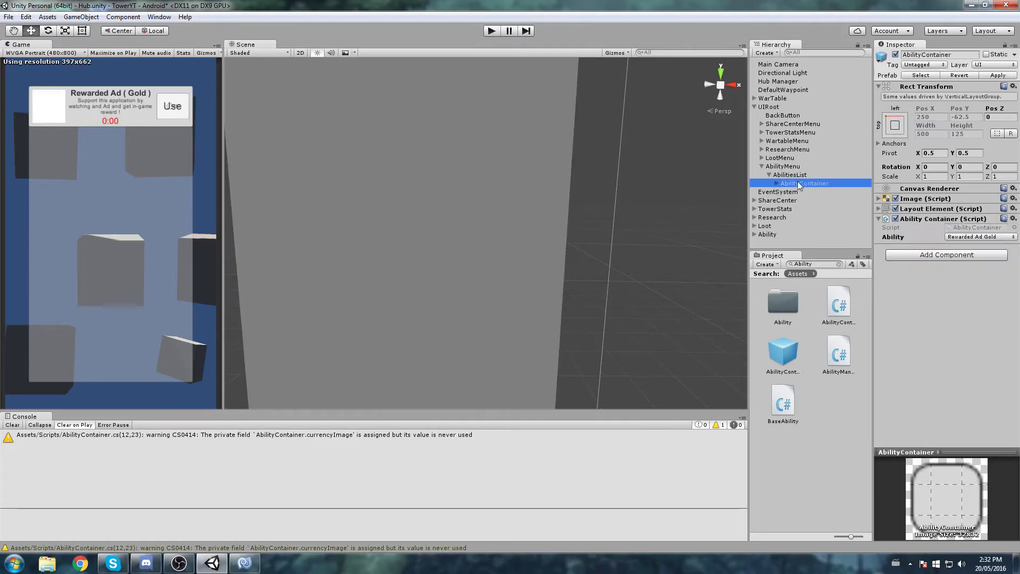
pyautogui.hotkey('ctrl', 'd')
pyautogui.hotkey('ctrl', 'd')
pyautogui.hotkey('ctrl', 'd')
pyautogui.hotkey('ctrl', 'd')
pyautogui.hotkey('ctrl', 'd')
pyautogui.hotkey('ctrl', 'z')
pyautogui.hotkey('ctrl', 'z')
pyautogui.hotkey('ctrl', 'z')
pyautogui.hotkey('ctrl', 'z')
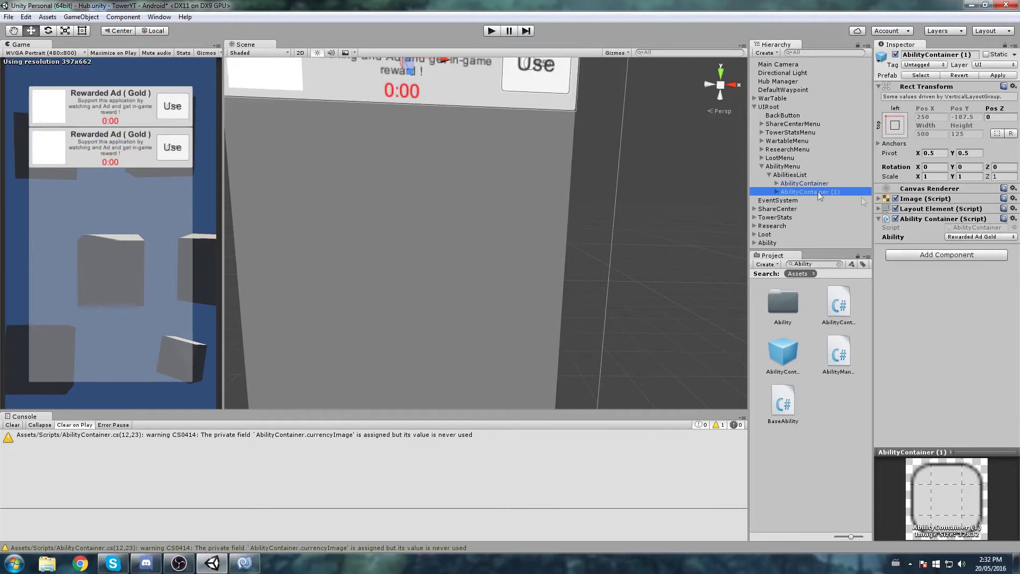
pyautogui.click(980, 237)
pyautogui.click(976, 273)
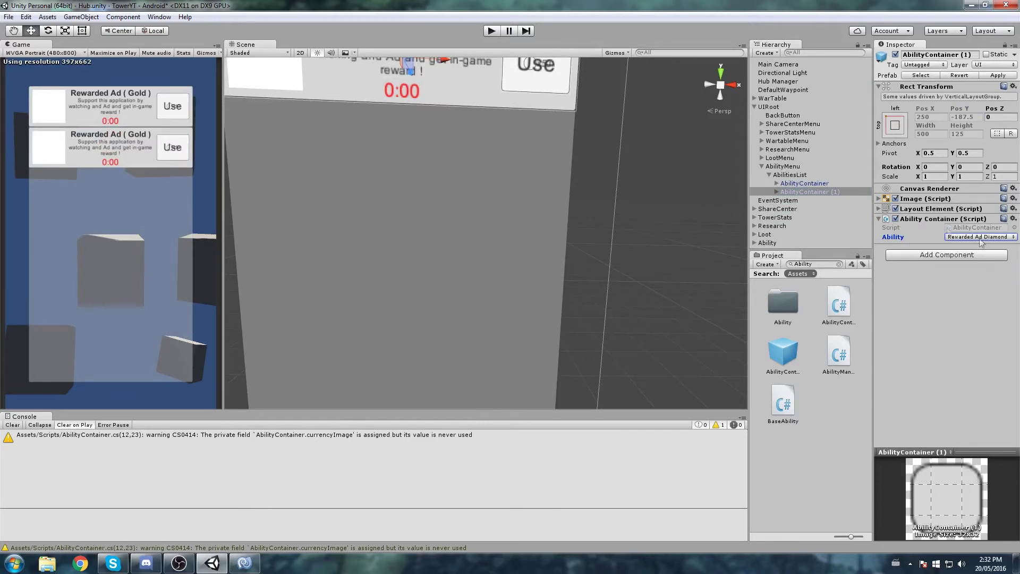
# Change the duplicated container's Title text to "Rewarded Ad ( Diam )"
pyautogui.click(776, 192)
pyautogui.click(804, 202)
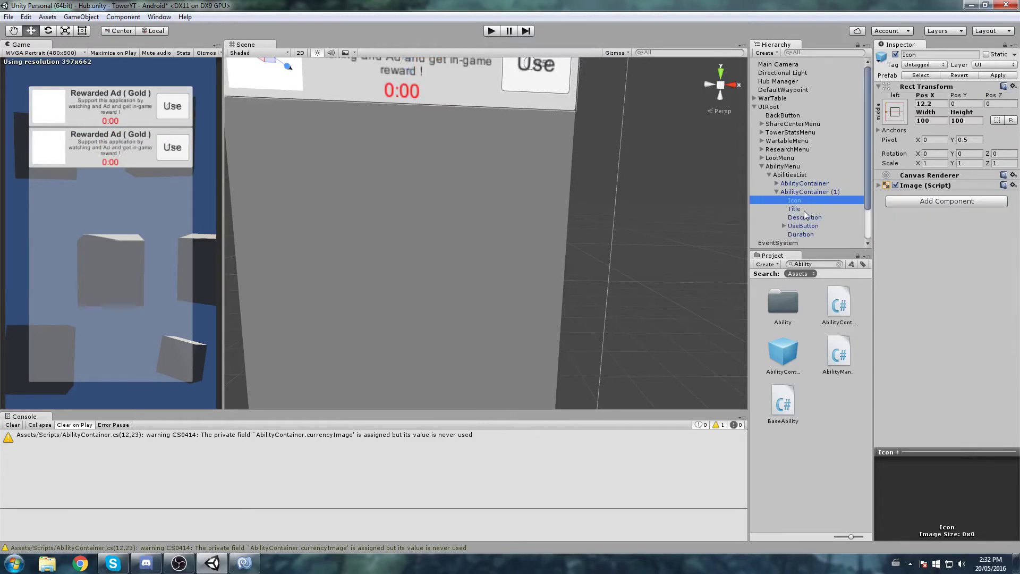
pyautogui.doubleClick(804, 209)
pyautogui.scroll(-5, 518, 232)
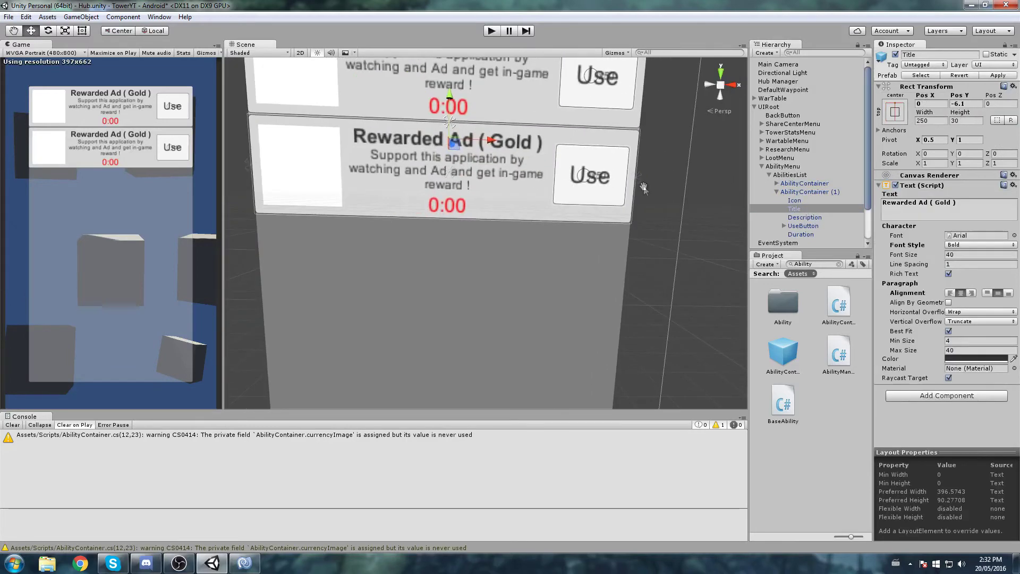
pyautogui.doubleClick(952, 204)
pyautogui.write('Diam')
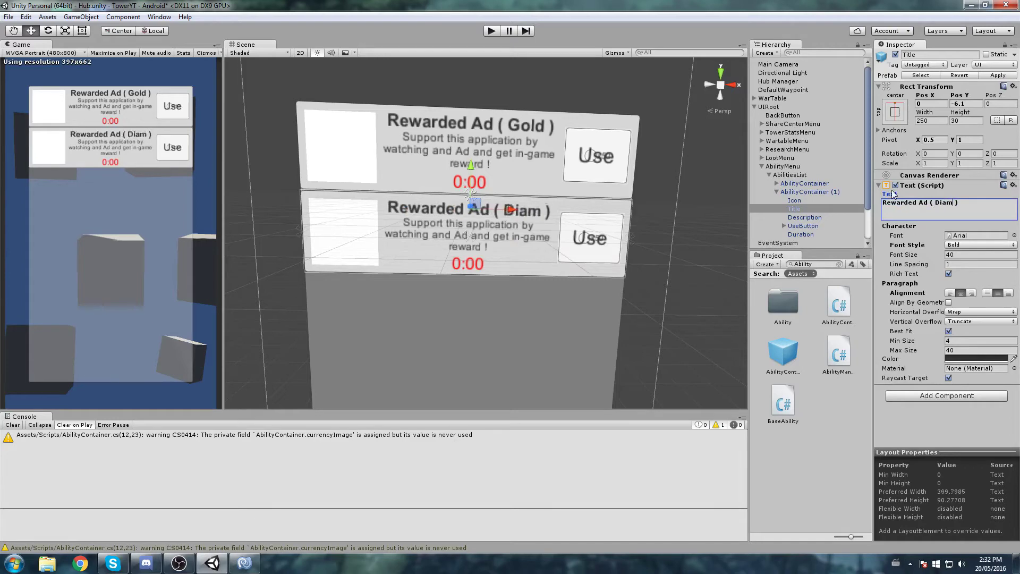
pyautogui.write('ond')
# Finish the duplicated container's Title text so it reads "Rewarded Ad (Diamond)", without spaces inside the parentheses
pyautogui.scroll(2, 556, 178)
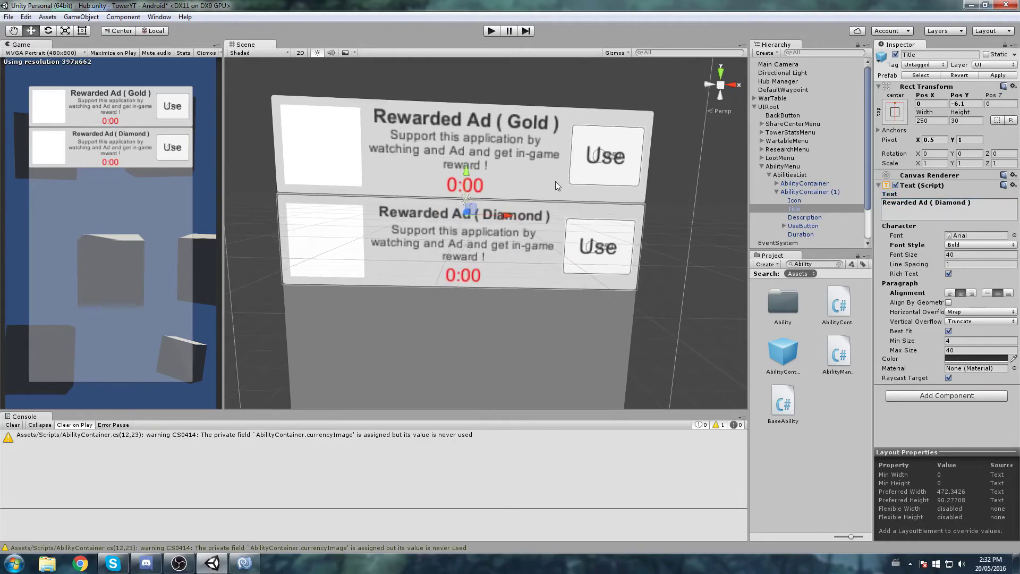
pyautogui.moveTo(510, 162); pyautogui.dragTo(513, 192, button='middle')
pyautogui.scroll(-2, 515, 192)
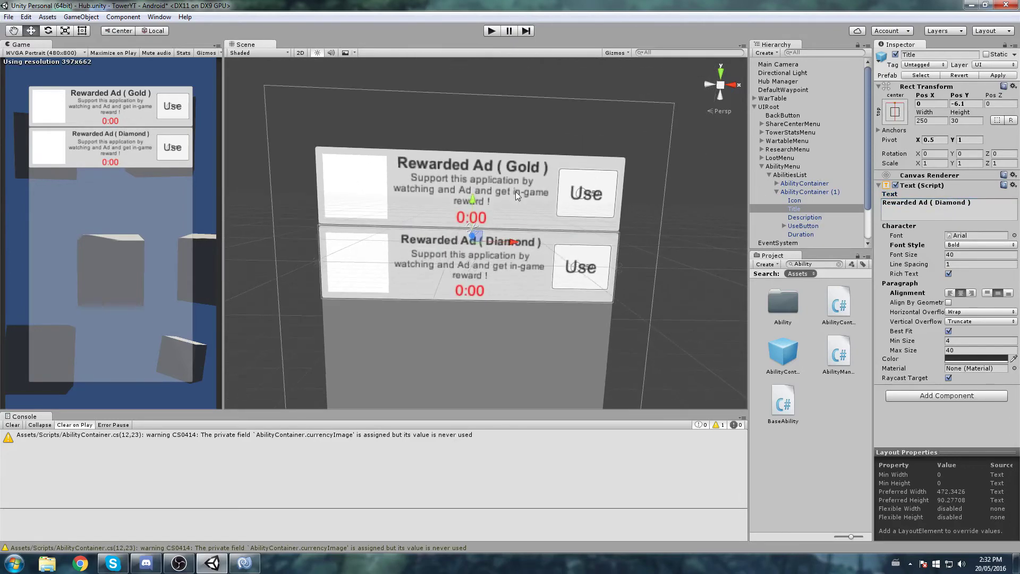
pyautogui.click(937, 207)
pyautogui.click(937, 205)
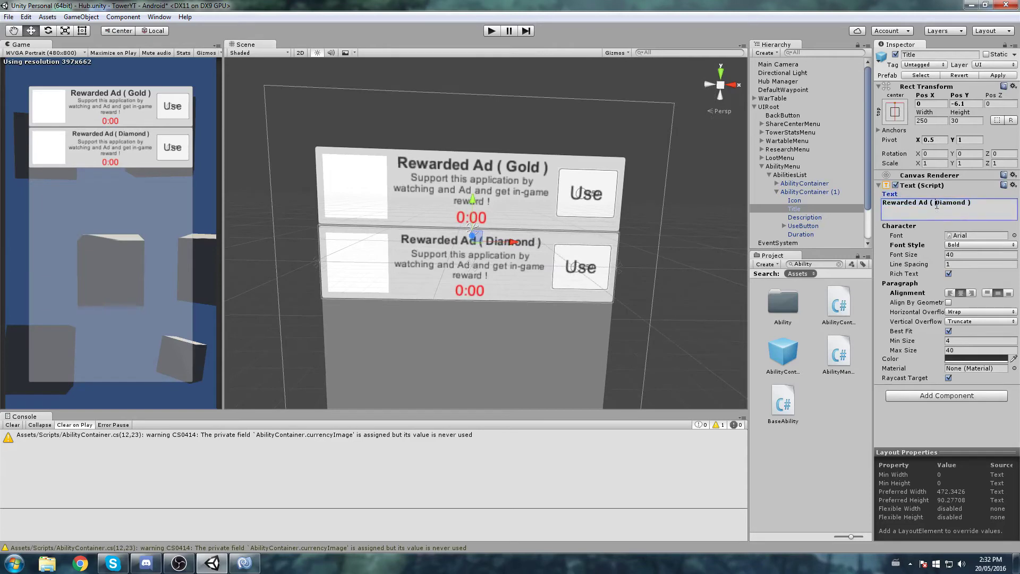
pyautogui.press('BackSpace')
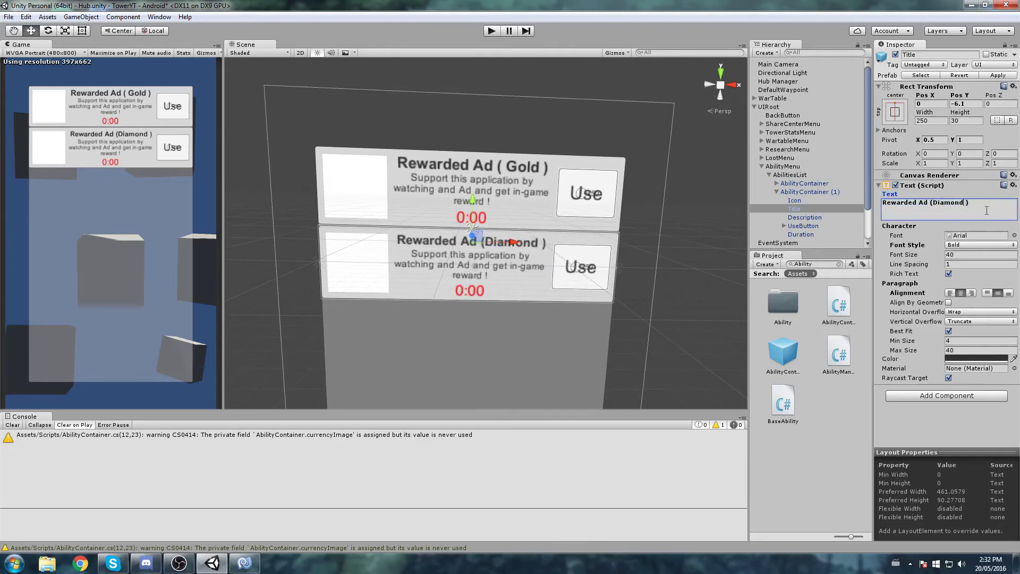
pyautogui.press('BackSpace')
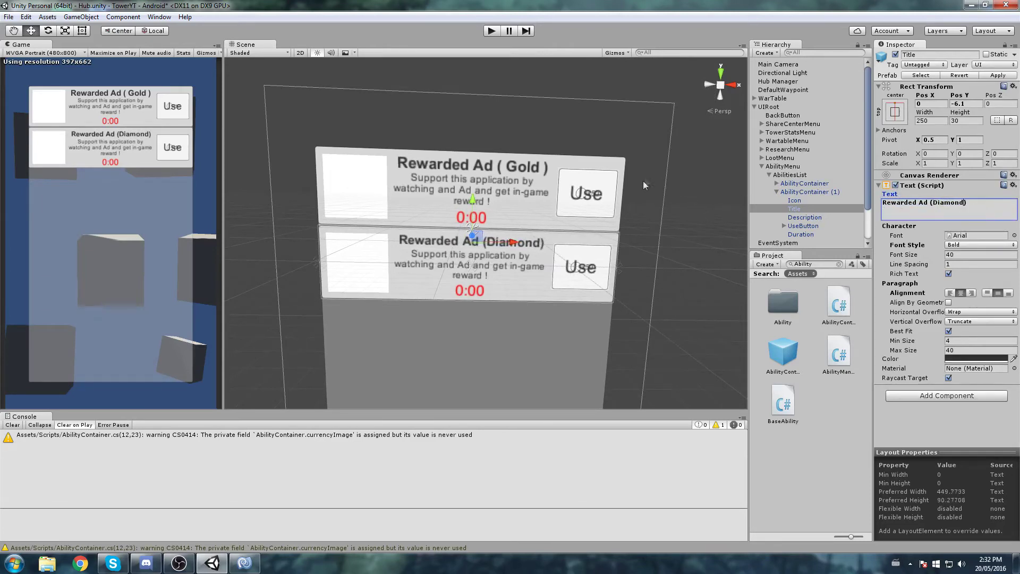
# Change the Title text of the original AbilityContainer to "Rewarded Ad (Gold)", removing the spaces inside the parentheses
pyautogui.click(777, 183)
pyautogui.click(813, 193)
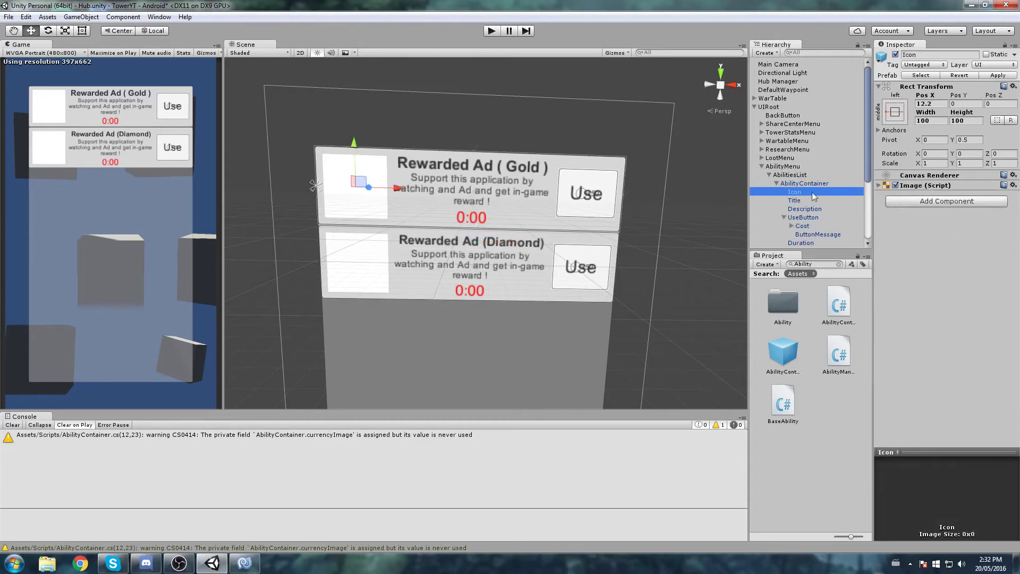
pyautogui.click(793, 200)
pyautogui.click(954, 202)
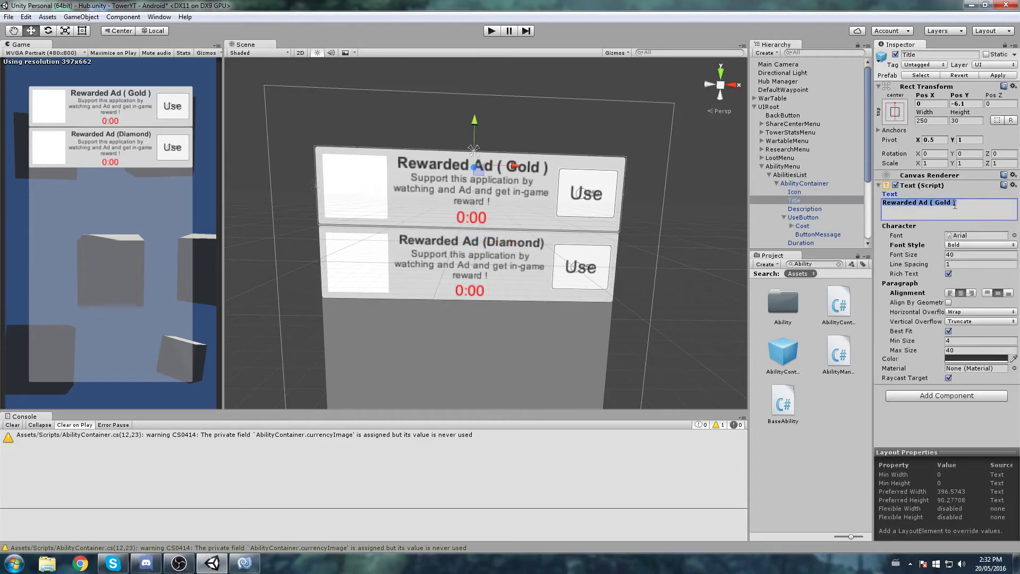
pyautogui.click(953, 202)
pyautogui.press('BackSpace')
pyautogui.press('BackSpace')
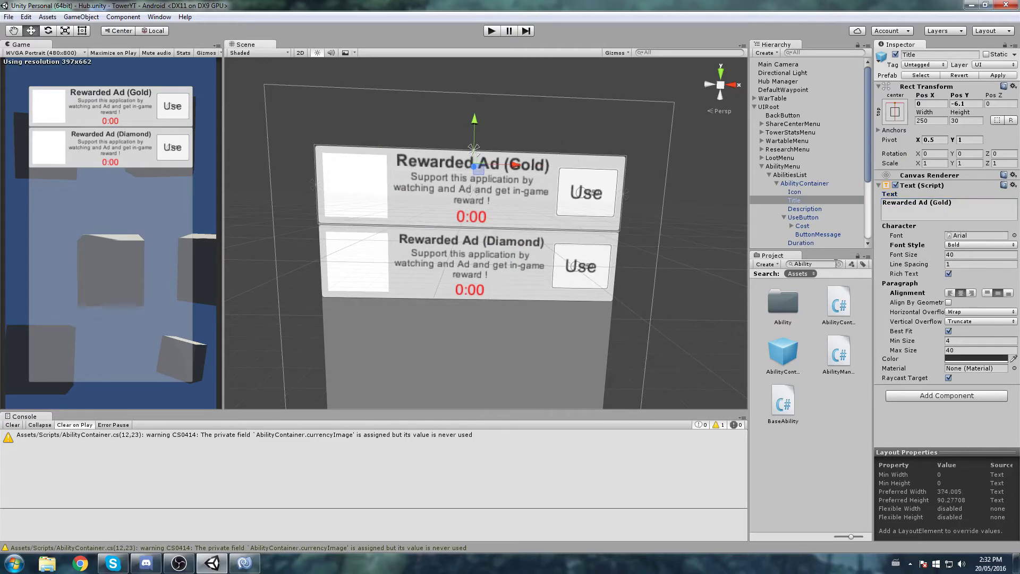
# Open the PreLoader scene and attach the RewardedAdGold and RewardedAdDiamond scripts to The Tower object
pyautogui.click(838, 264)
pyautogui.doubleClick(789, 327)
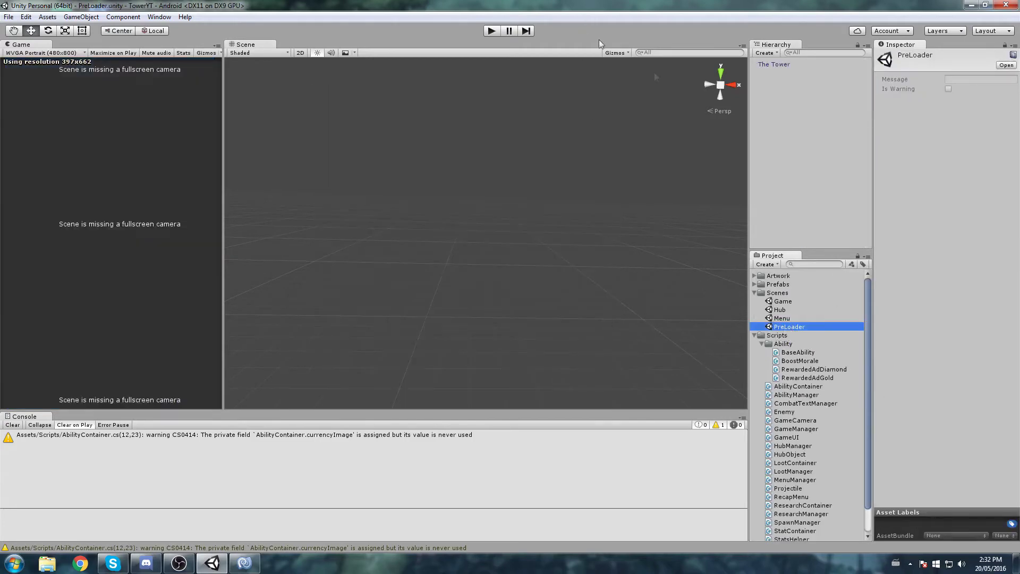
pyautogui.click(775, 65)
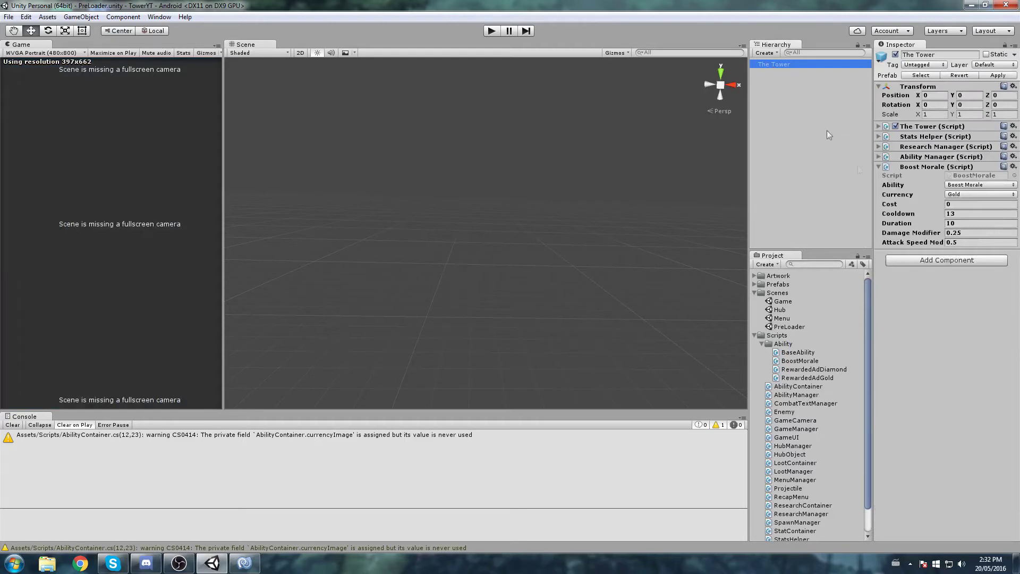
pyautogui.click(935, 167)
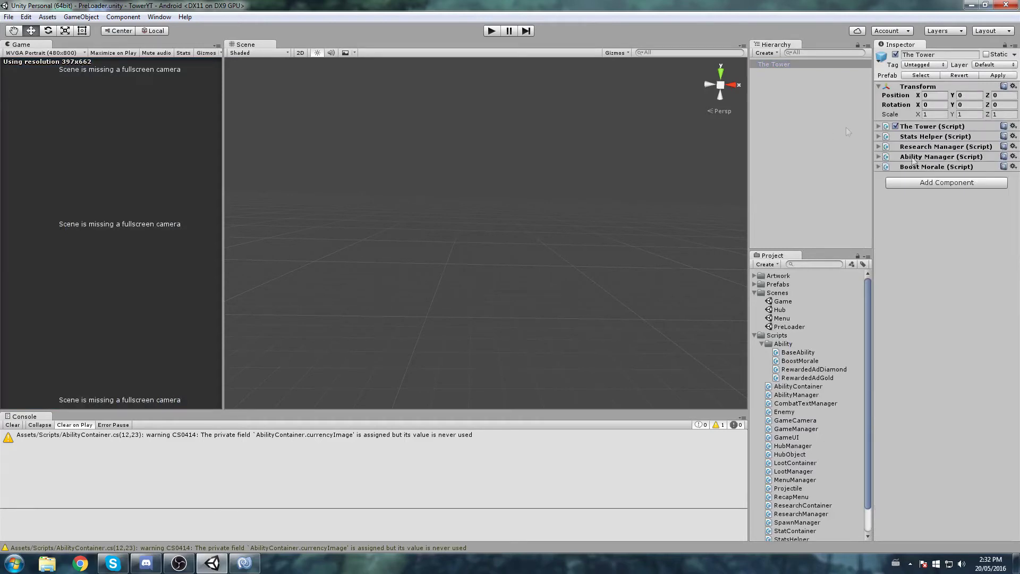
pyautogui.moveTo(807, 377); pyautogui.dragTo(902, 324)
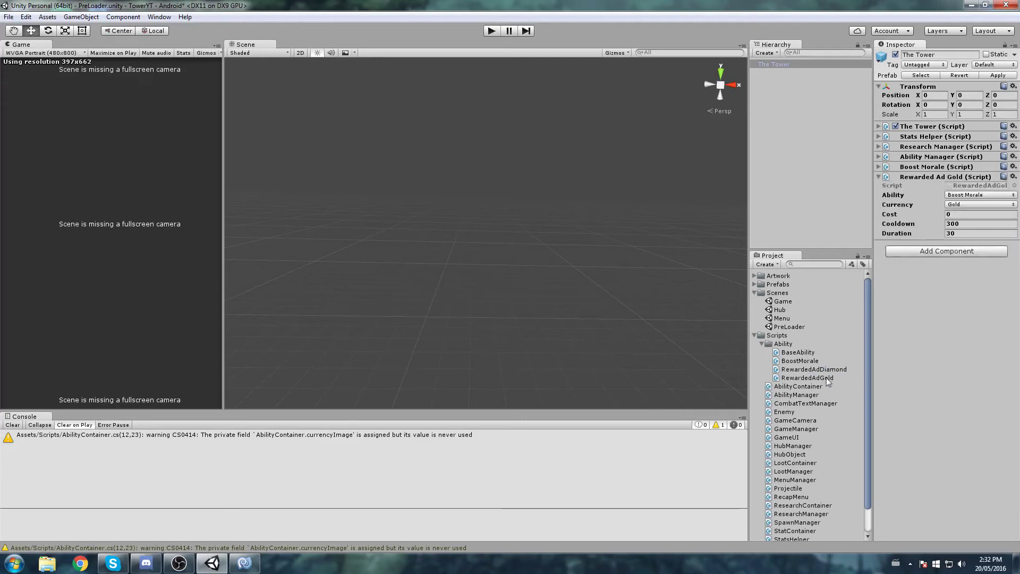
pyautogui.moveTo(826, 370); pyautogui.dragTo(964, 279)
# Set the Ability of the two new components to Rewarded Ad Gold and Rewarded Ad Diamond respectively
pyautogui.click(977, 195)
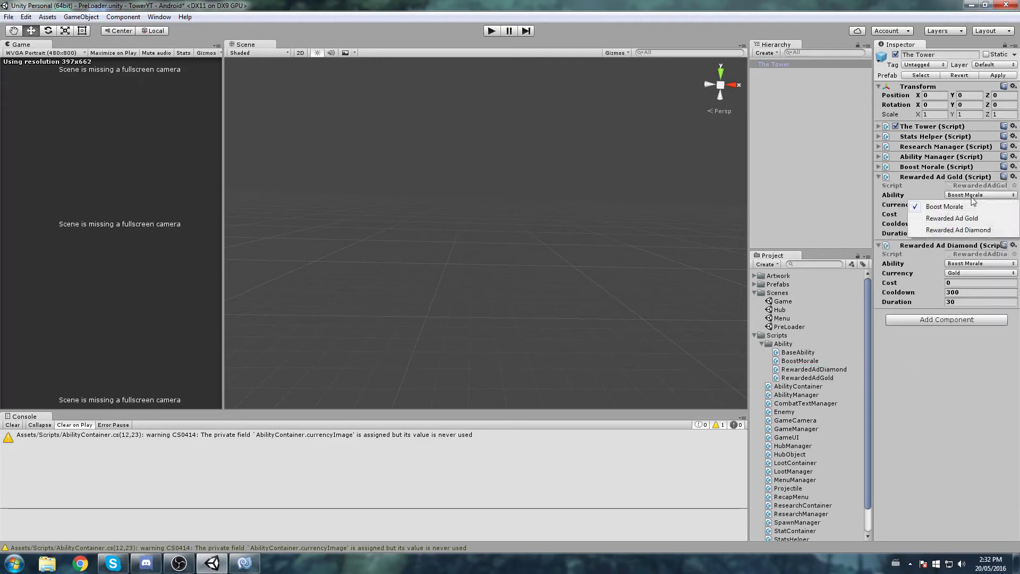
pyautogui.click(980, 213)
pyautogui.click(980, 263)
pyautogui.click(988, 298)
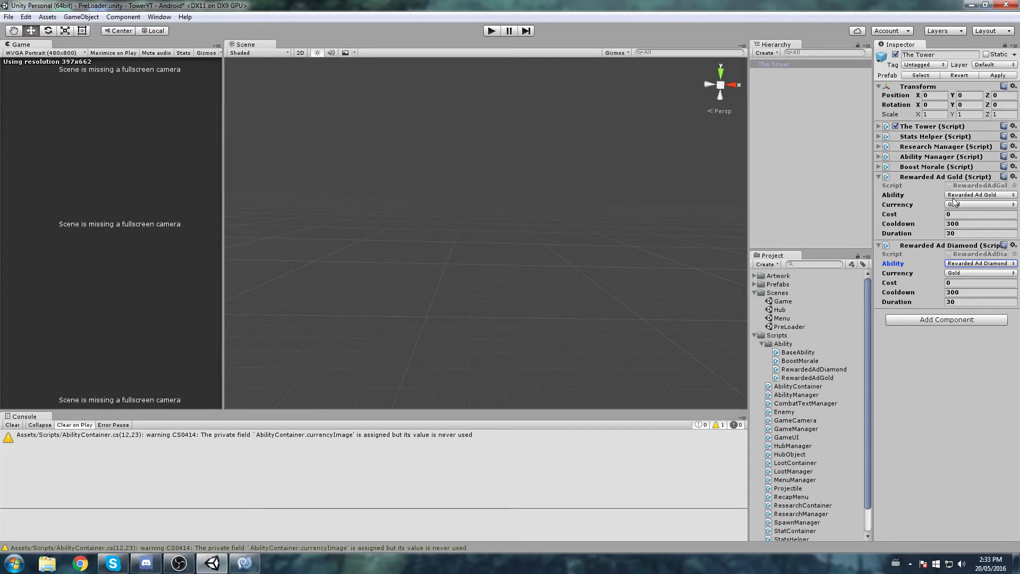
# Switch to Calculator and multiply 900 by 60 to work out the gold ad's cooldown in seconds
pyautogui.click(977, 224)
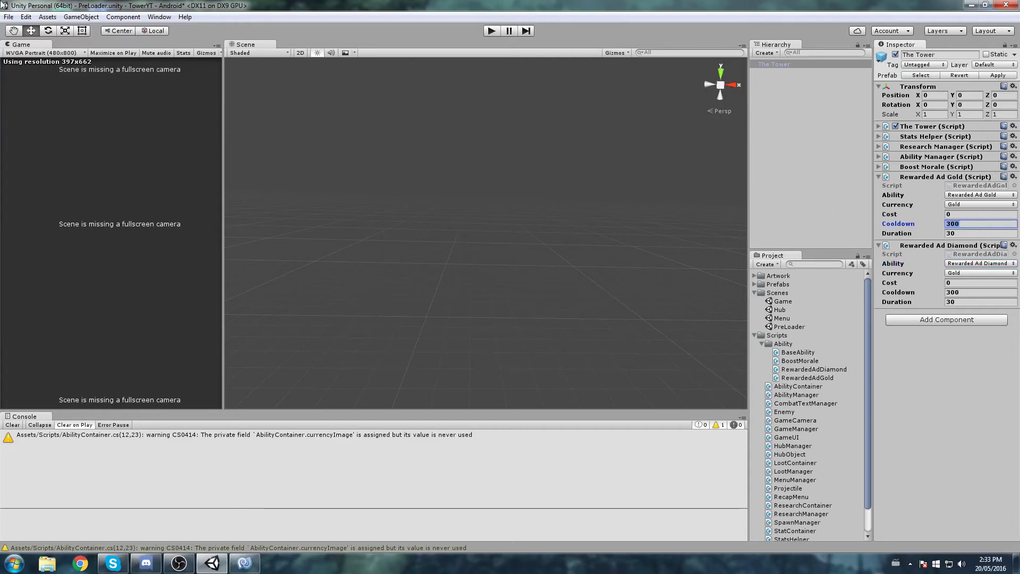
pyautogui.press('XF86Calculator')
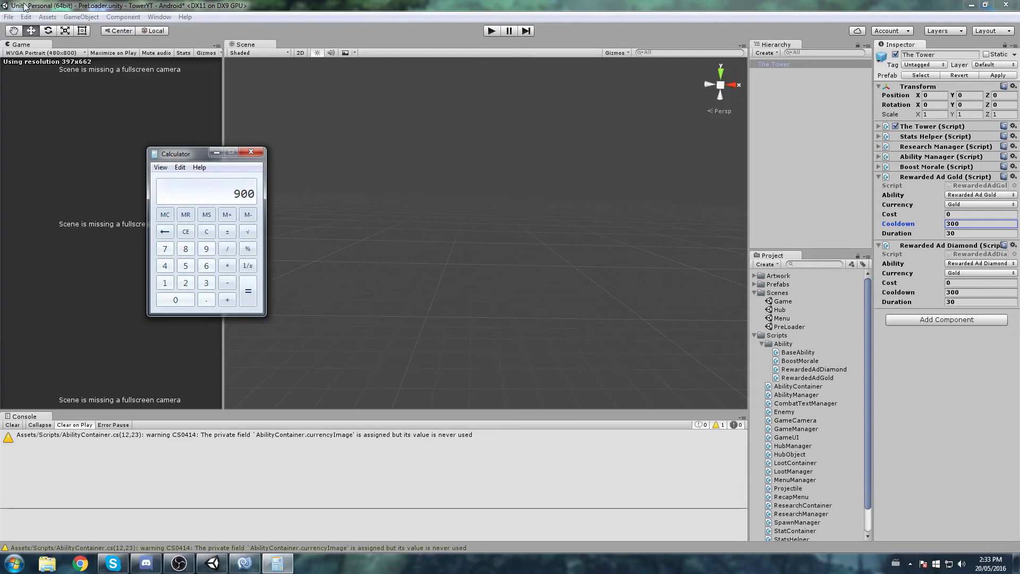
pyautogui.write('*60')
pyautogui.press('Return')
pyautogui.click(260, 153)
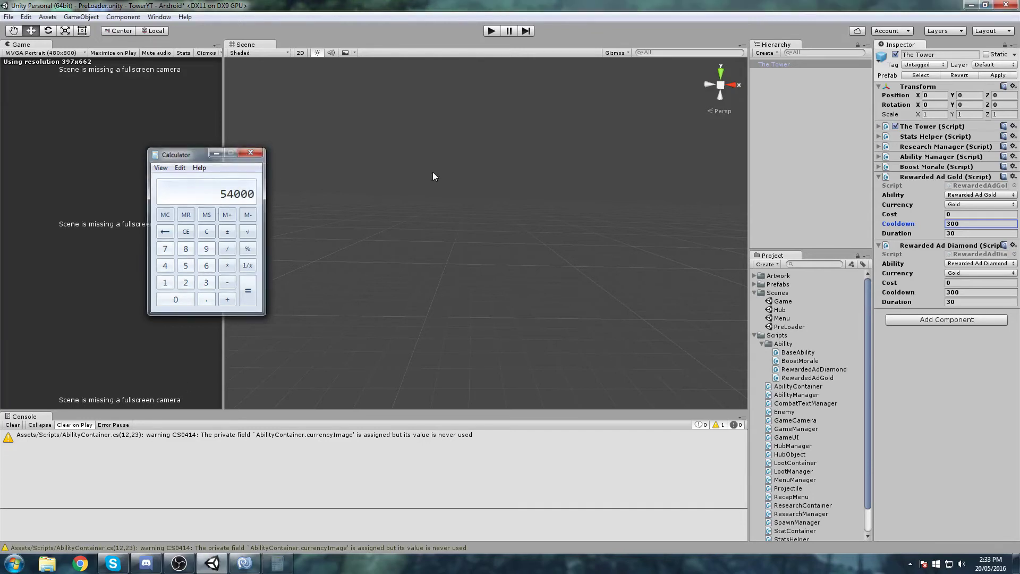
# Set the Rewarded Ad Gold component's Cooldown to 54000 and its Duration to 0
pyautogui.write('54000')
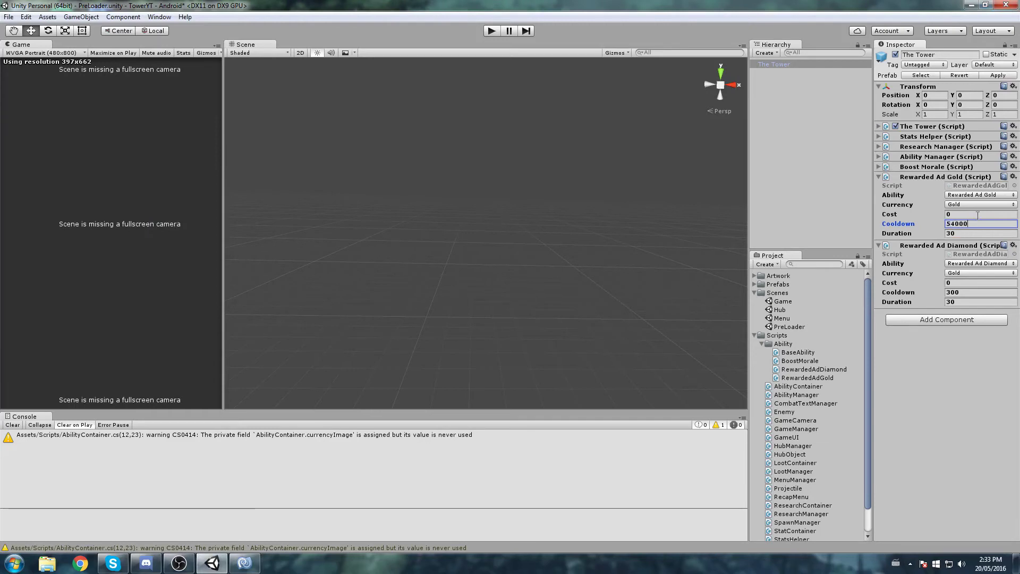
pyautogui.moveTo(976, 224); pyautogui.dragTo(856, 221)
pyautogui.hotkey('ctrl', 'c')
pyautogui.click(956, 233)
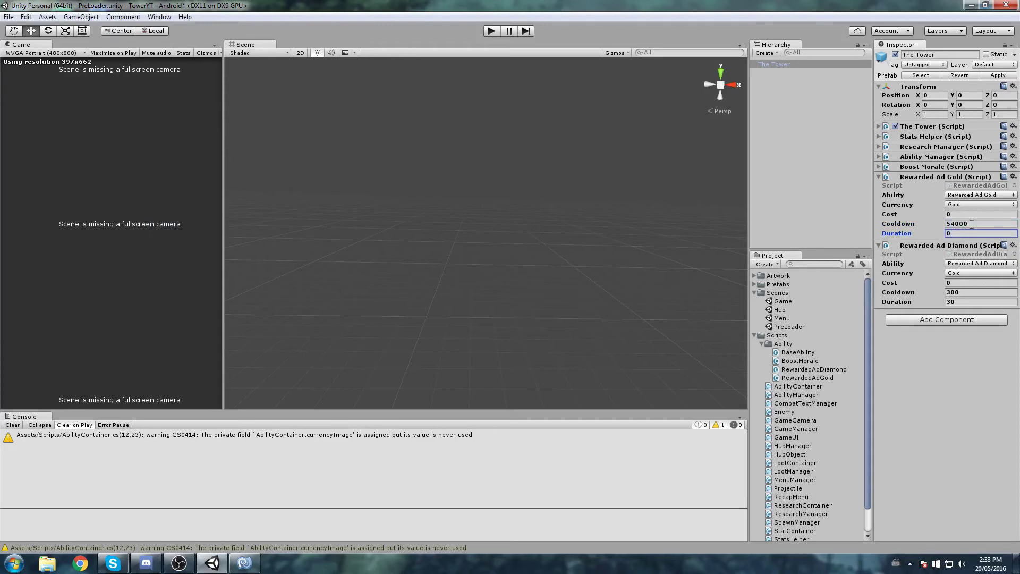
# Give the Rewarded Ad Diamond component a Cooldown of 54000 and a Duration of 0, and save the scene
pyautogui.click(961, 292)
pyautogui.hotkey('ctrl', 'v')
pyautogui.press('Tab')
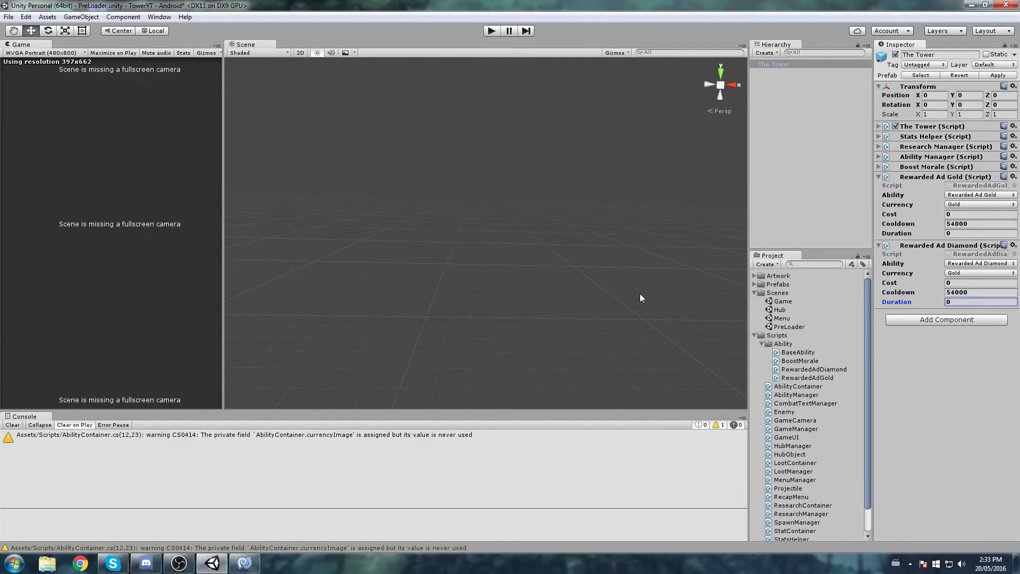
pyautogui.hotkey('ctrl', 's')
pyautogui.moveTo(613, 261); pyautogui.dragTo(613, 275, button='middle')
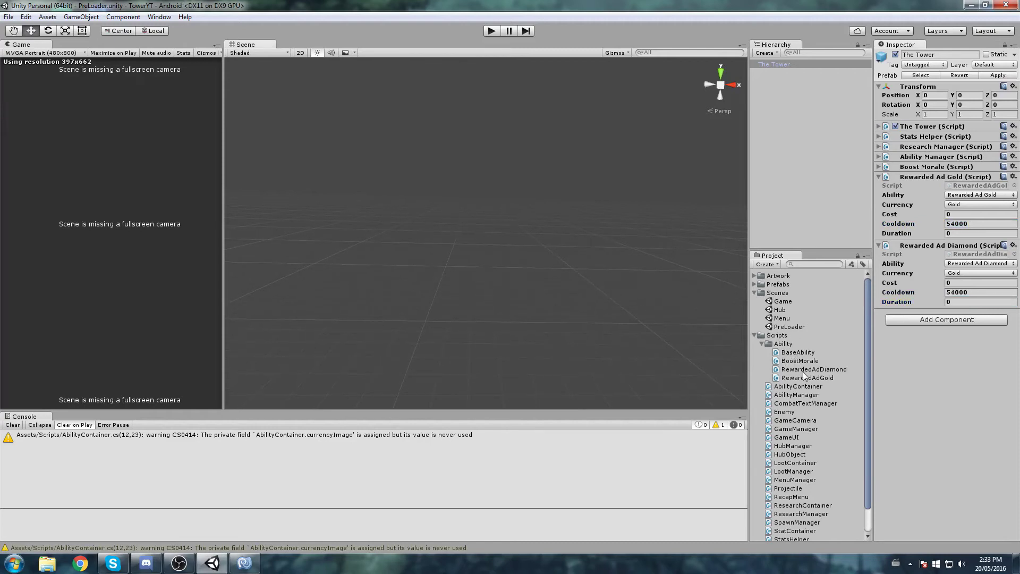
# Run the game twice from the PreLoader scene to check the ability containers in the Hub, stopping play mode each time
pyautogui.click(788, 327)
pyautogui.middleClick(599, 113)
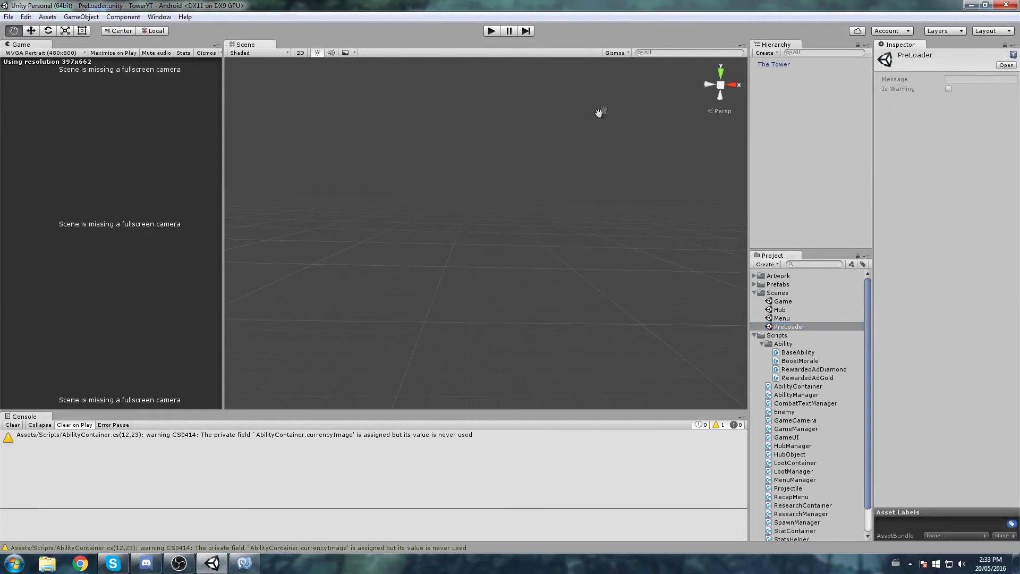
pyautogui.click(492, 32)
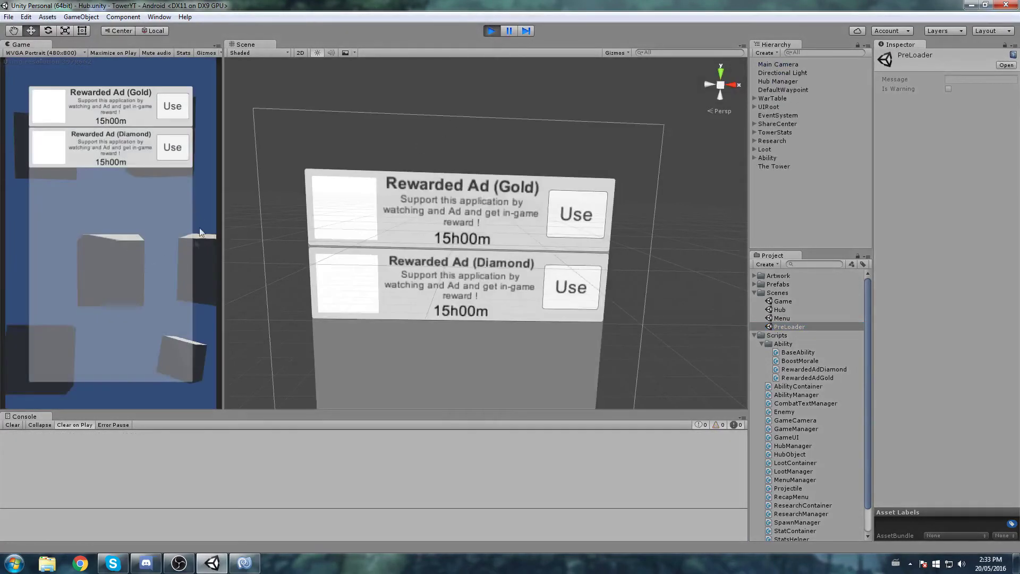
pyautogui.click(492, 31)
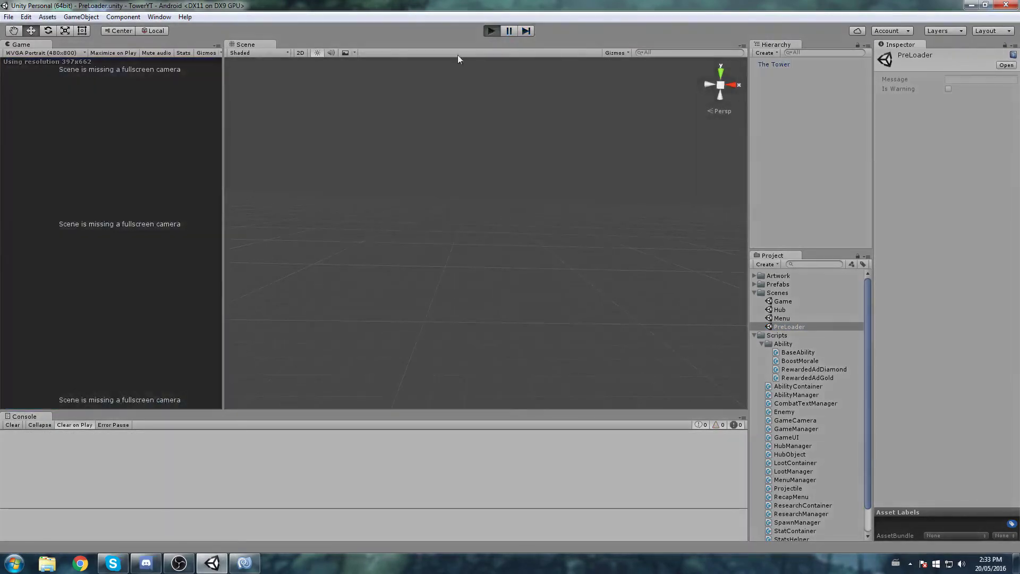
pyautogui.hotkey('ctrl', 'p')
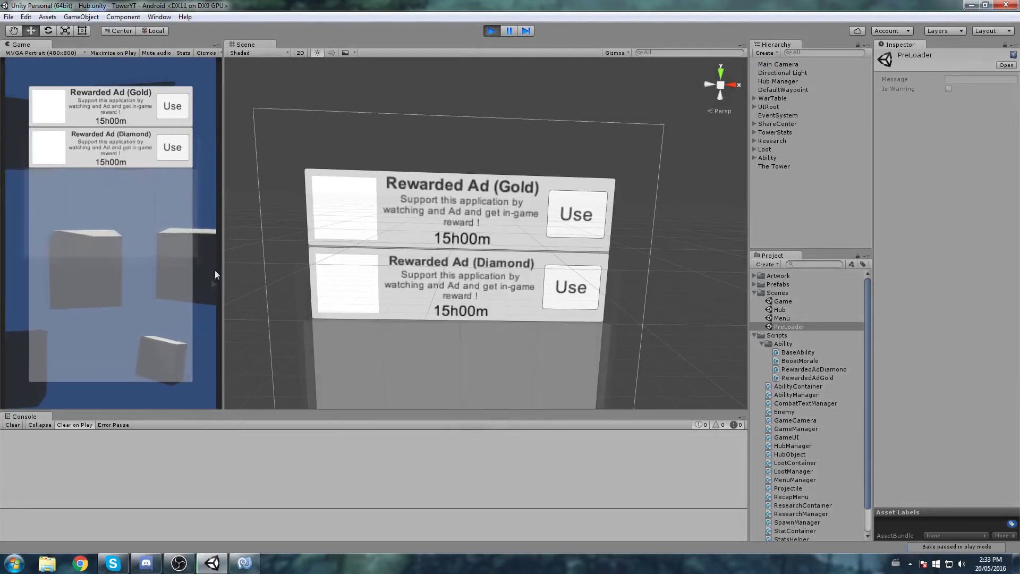
pyautogui.click(492, 31)
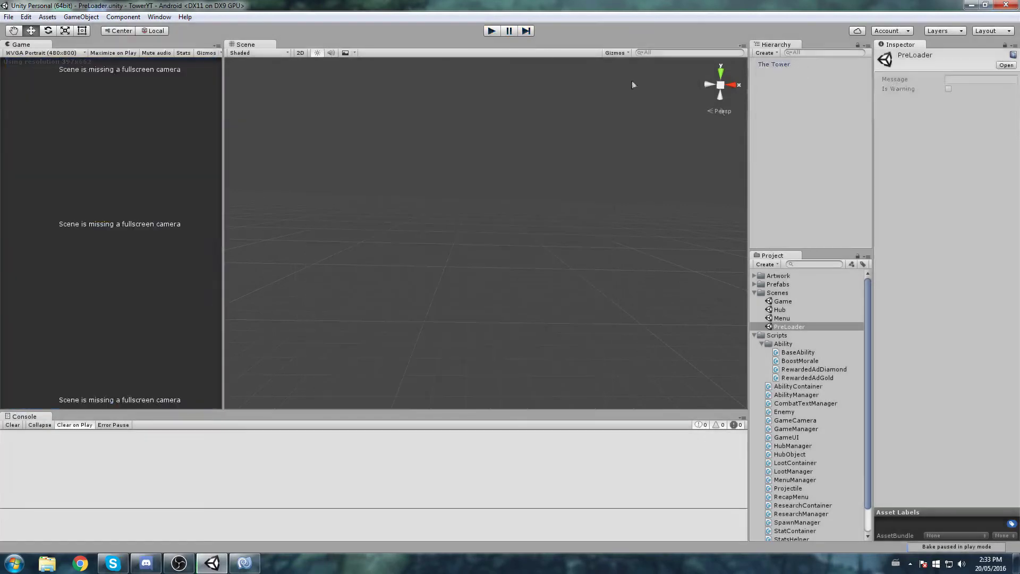
# In the Hub scene, assign AbilityMenu as the Menu of the Ability object's Hub Object script
pyautogui.doubleClick(792, 310)
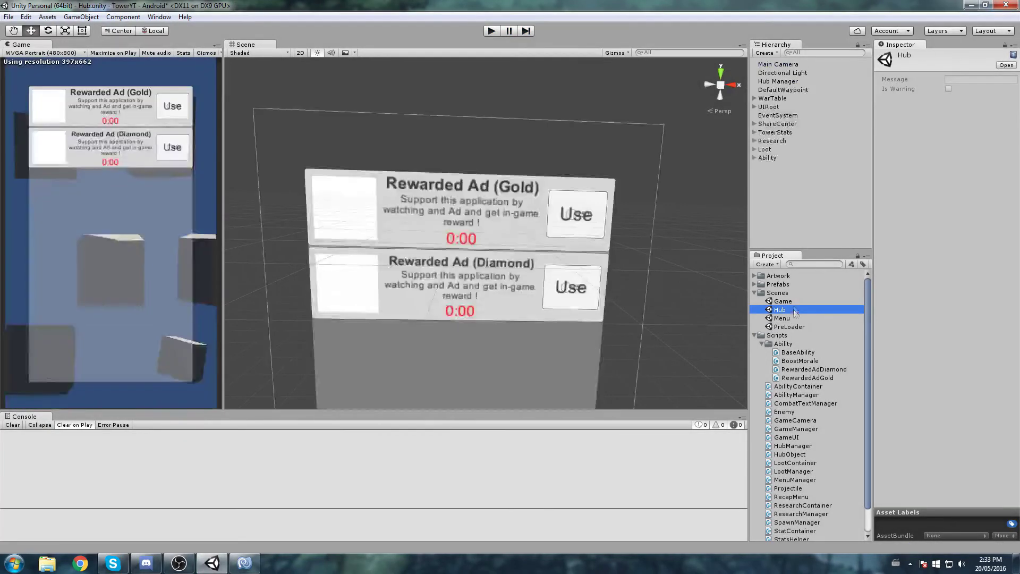
pyautogui.click(794, 115)
pyautogui.click(769, 149)
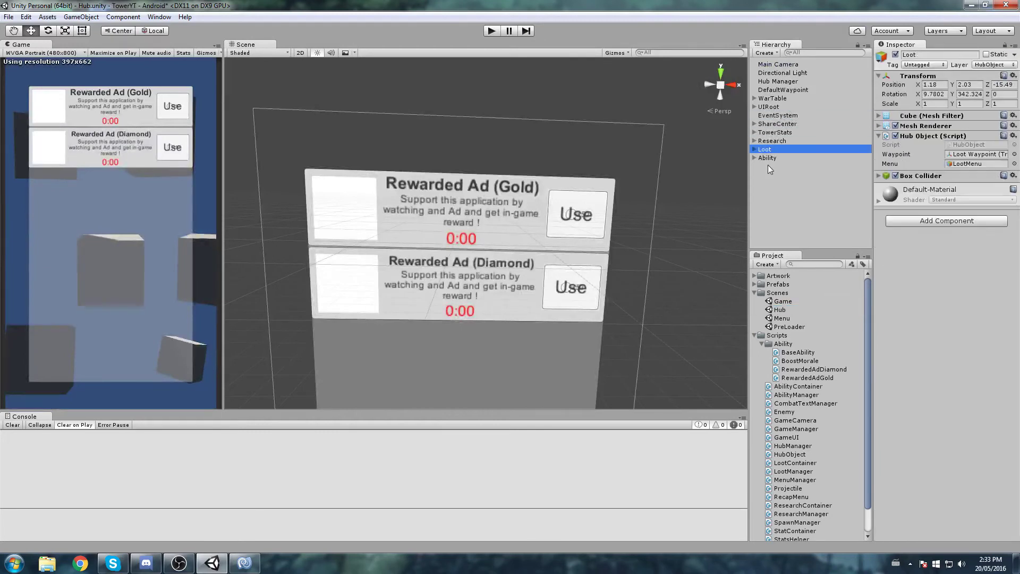
pyautogui.click(765, 158)
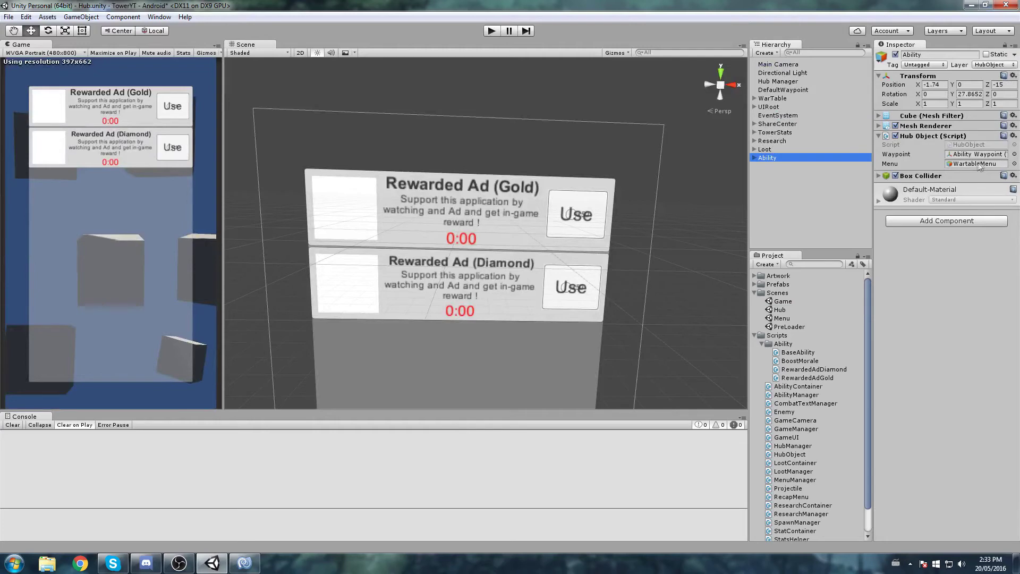
pyautogui.click(754, 106)
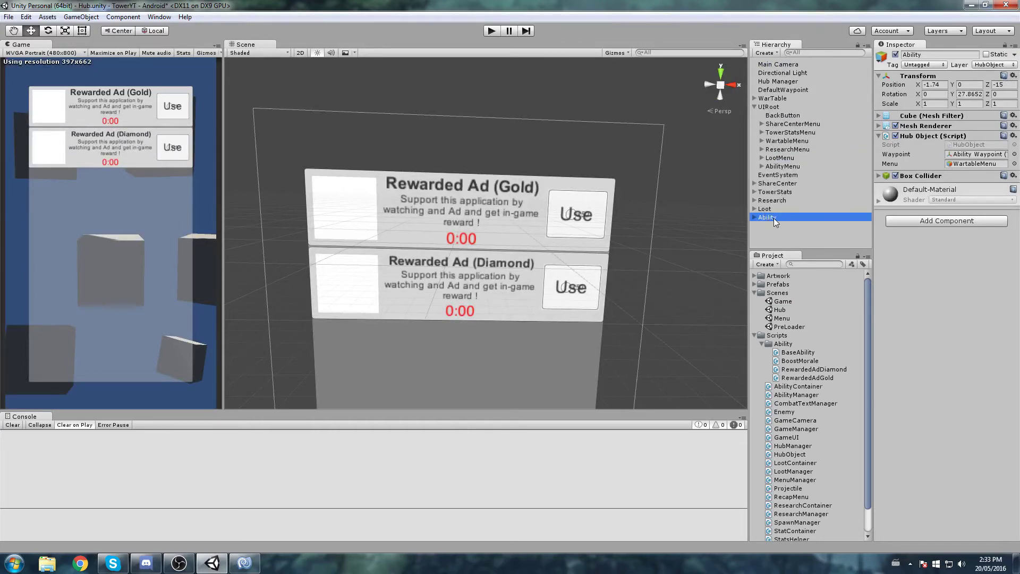
pyautogui.doubleClick(773, 218)
pyautogui.moveTo(505, 199); pyautogui.dragTo(454, 196, button='middle')
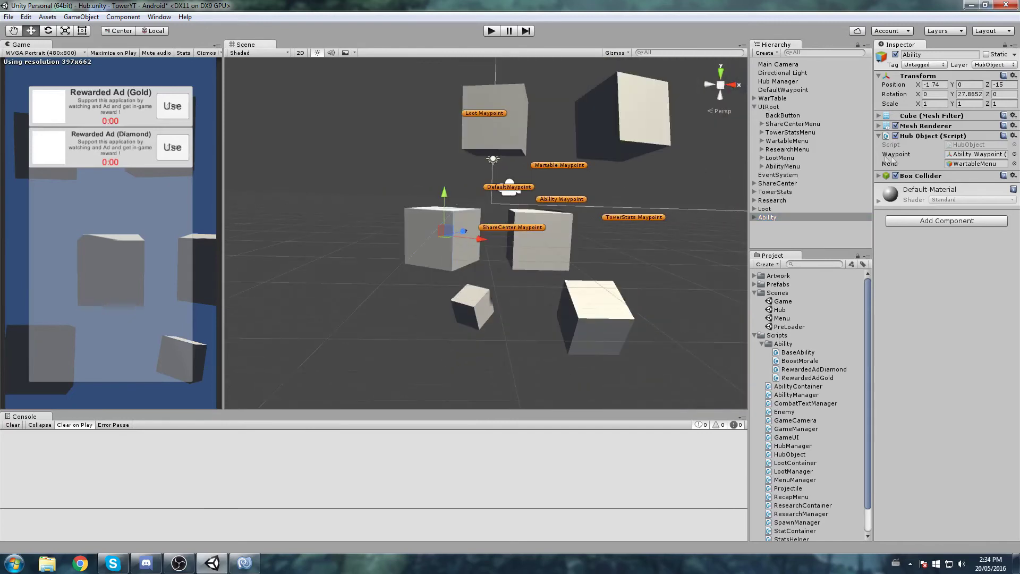
pyautogui.moveTo(777, 166); pyautogui.dragTo(972, 164)
pyautogui.moveTo(592, 184); pyautogui.dragTo(575, 201, button='middle')
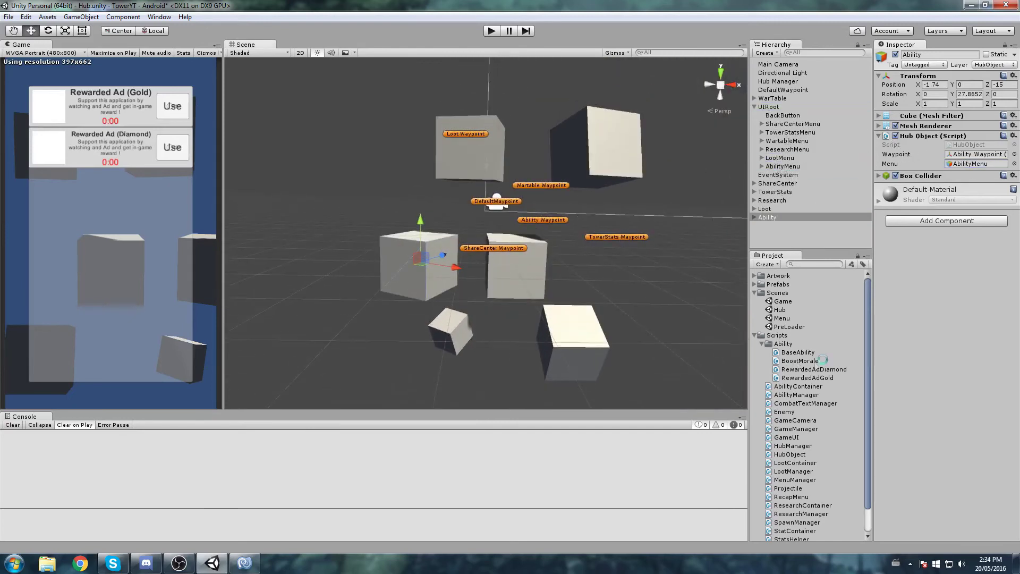
# Run the game from the PreLoader scene and test using the Rewarded Ad (Gold) ability in the Hub's ability menu
pyautogui.doubleClick(788, 326)
pyautogui.click(491, 31)
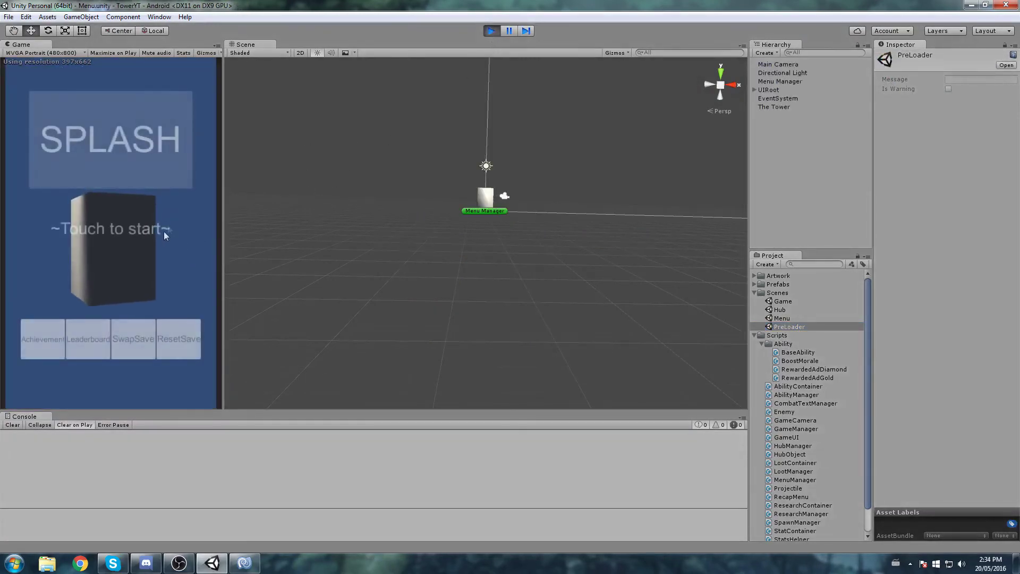
pyautogui.click(134, 240)
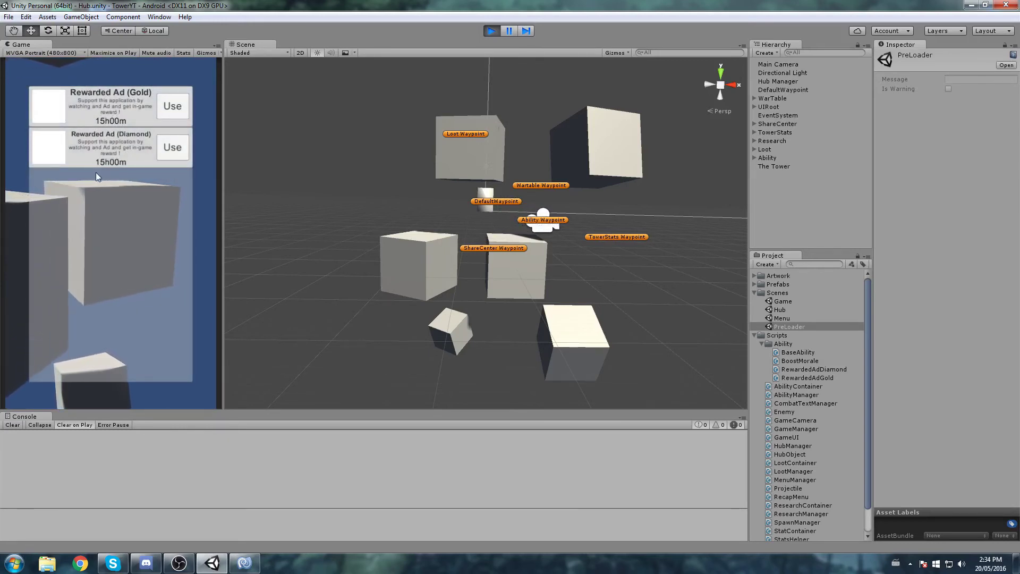
pyautogui.click(186, 99)
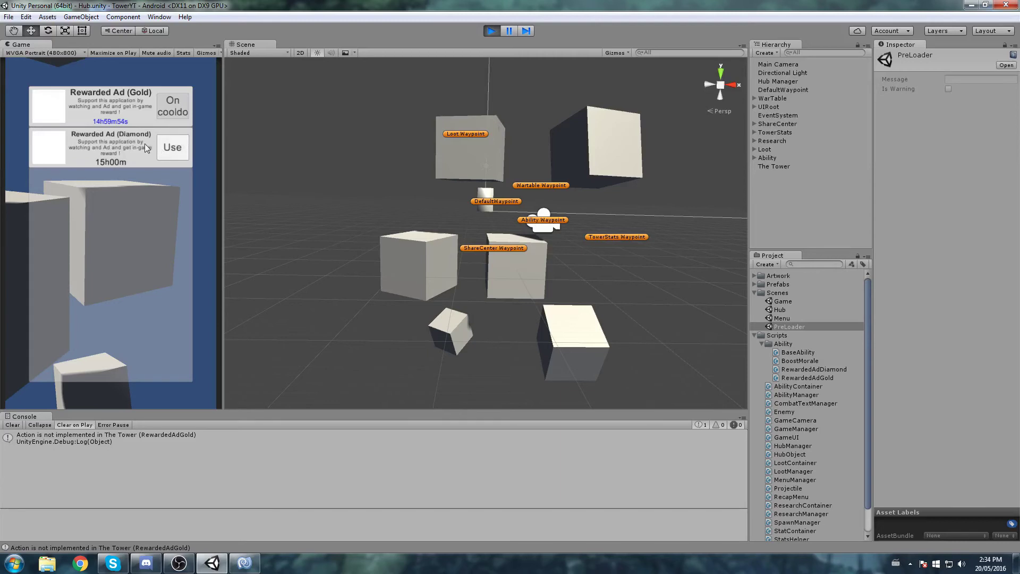
# Trace the RewardedAdGold console message to its line in BaseAbility.cs, and test using the Rewarded Ad (Diamond) ability in the running Hub
pyautogui.click(43, 435)
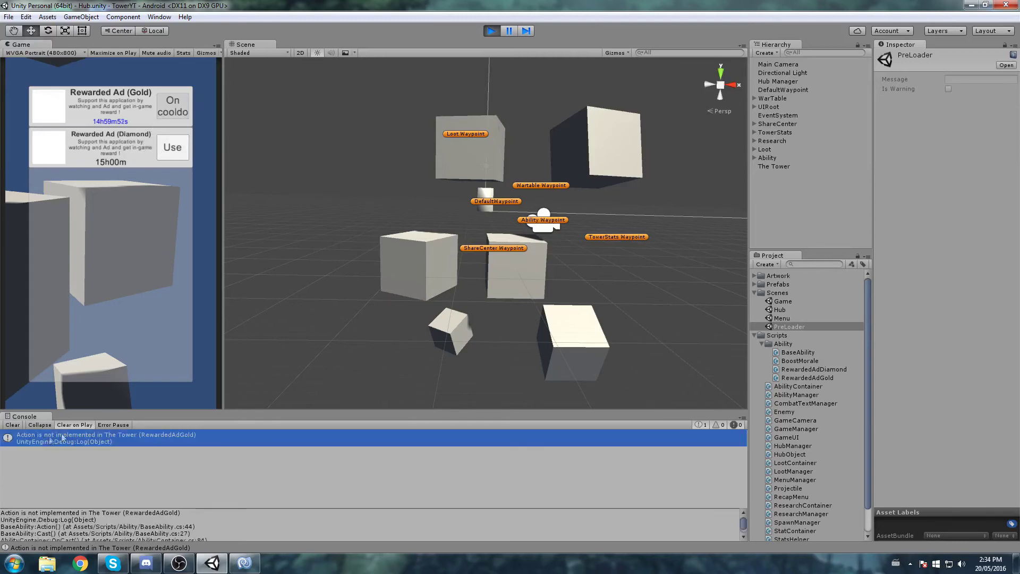
pyautogui.doubleClick(134, 434)
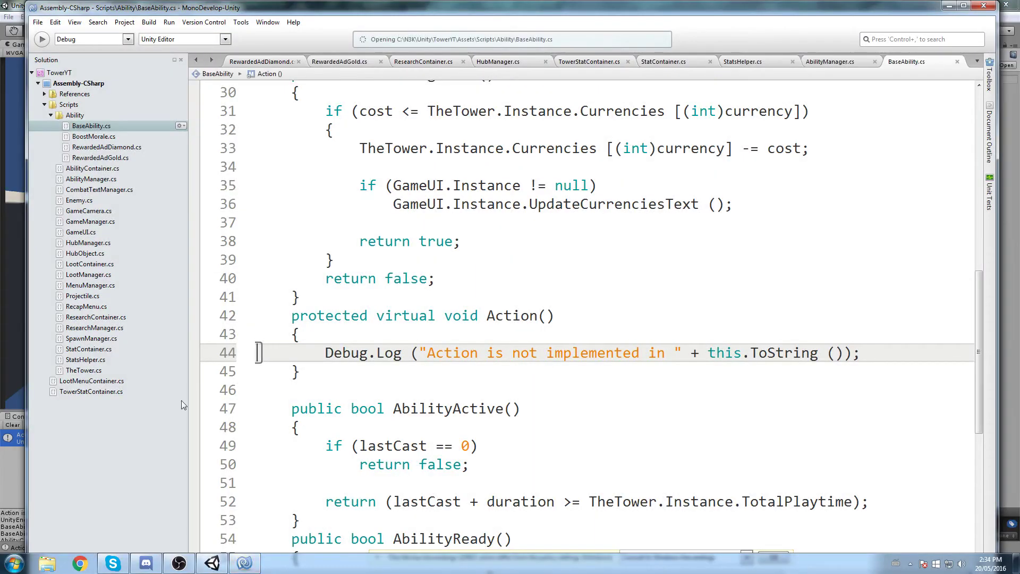
pyautogui.click(948, 5)
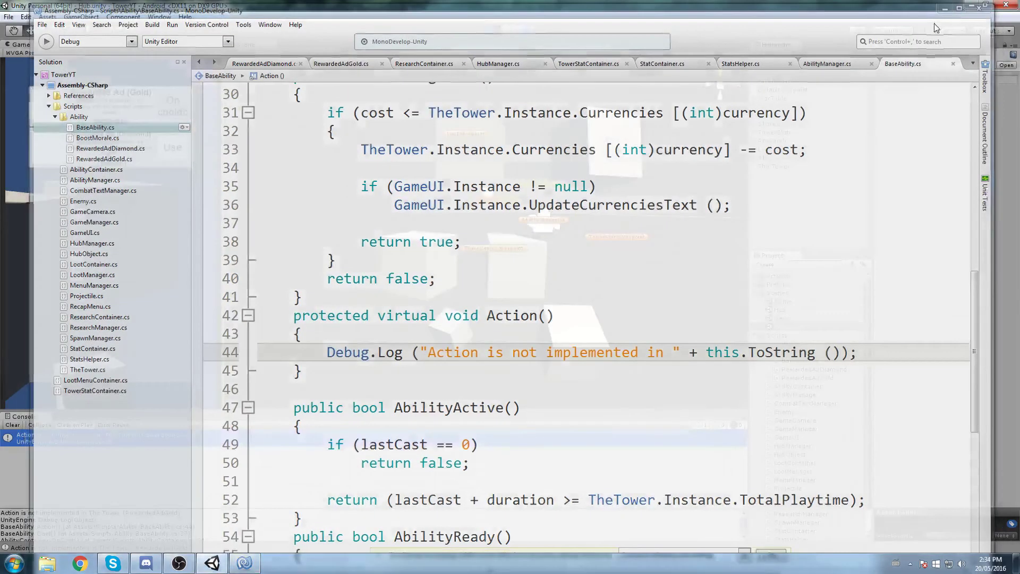
pyautogui.click(172, 148)
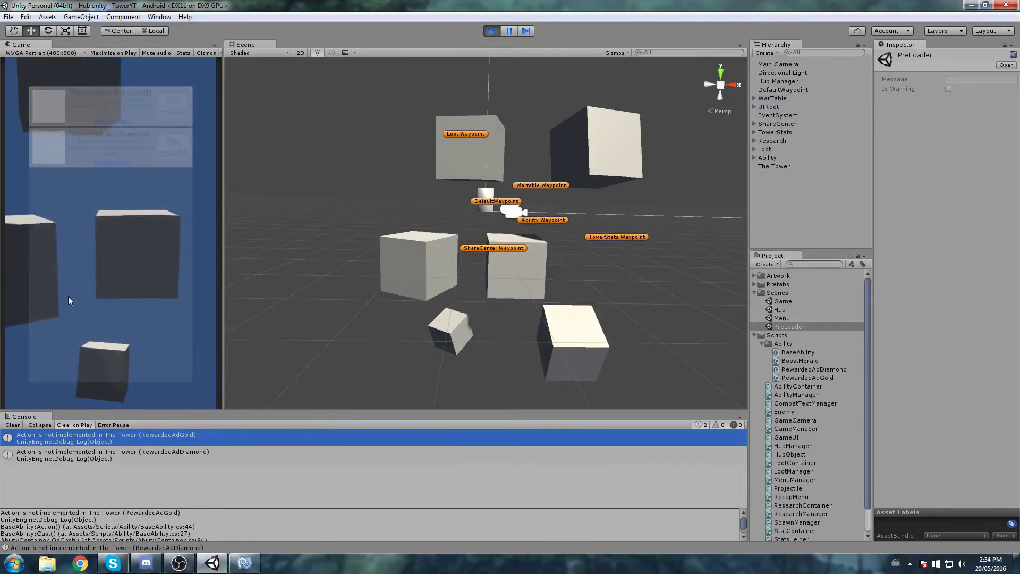
# Restart the game, enter a level by choosing a difficulty at the war table, check the Stats and Abilities panels, and stop play mode
pyautogui.click(497, 34)
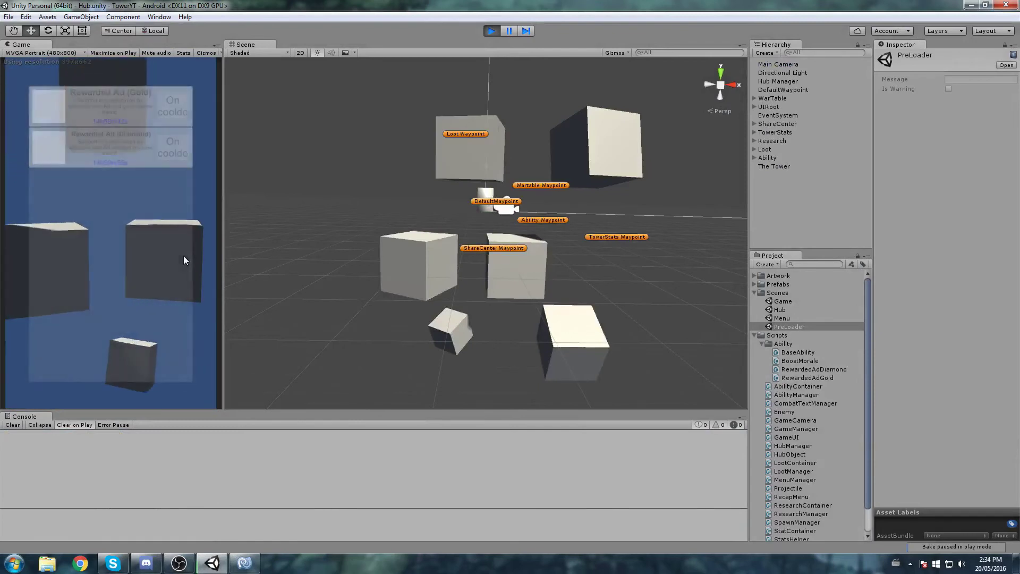
pyautogui.click(205, 211)
pyautogui.click(39, 257)
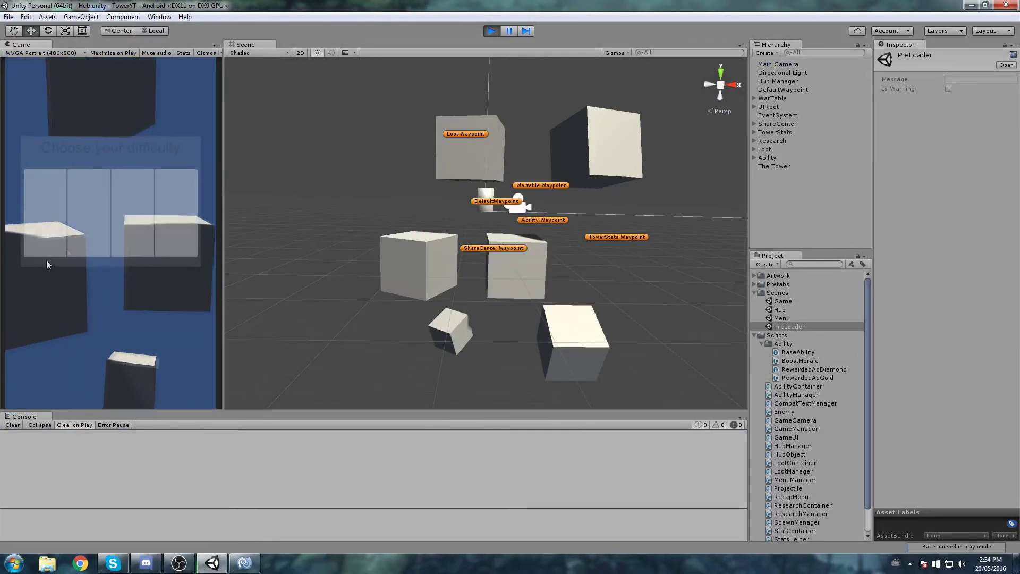
pyautogui.click(98, 205)
pyautogui.click(82, 388)
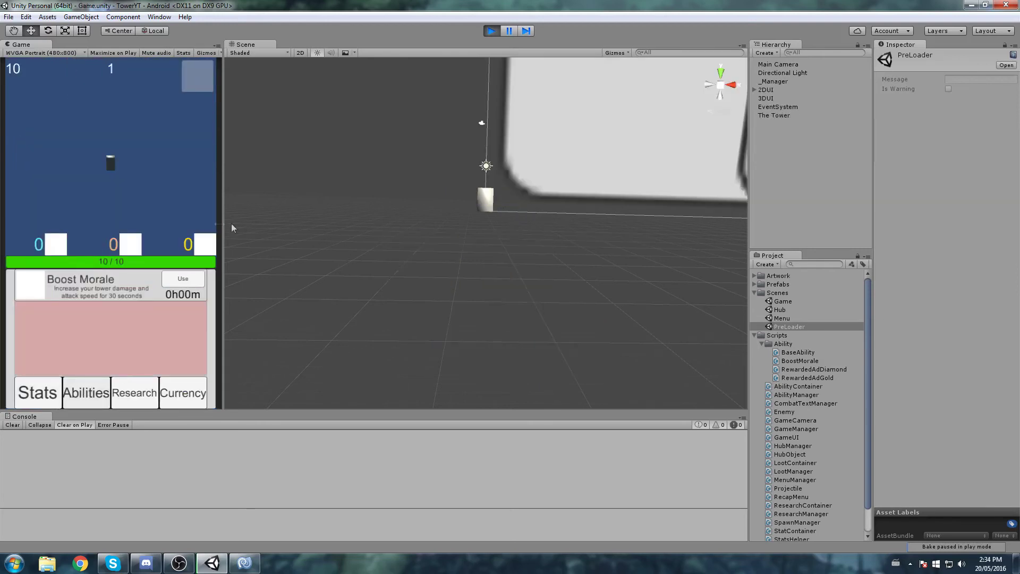
pyautogui.click(50, 385)
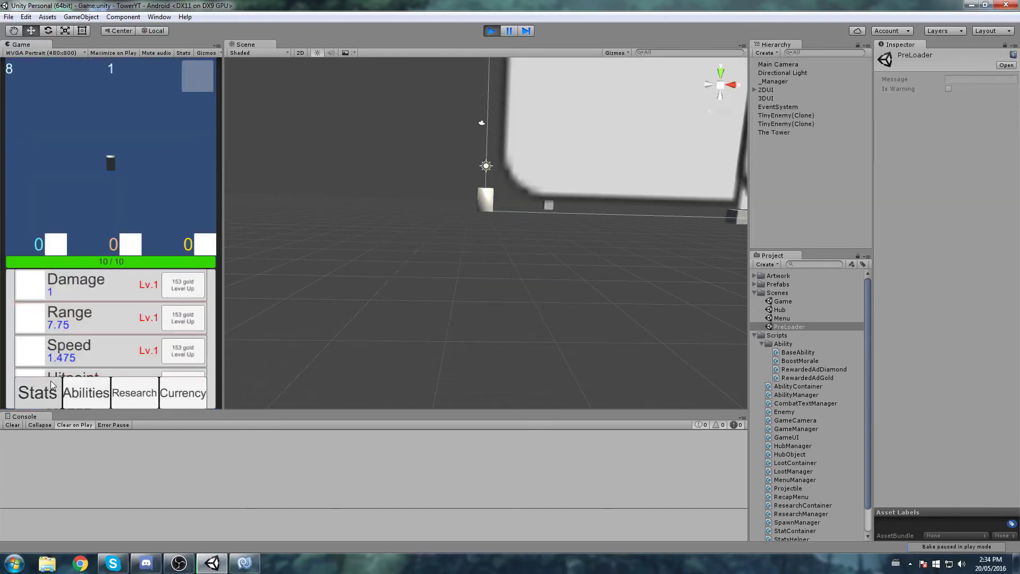
pyautogui.click(87, 393)
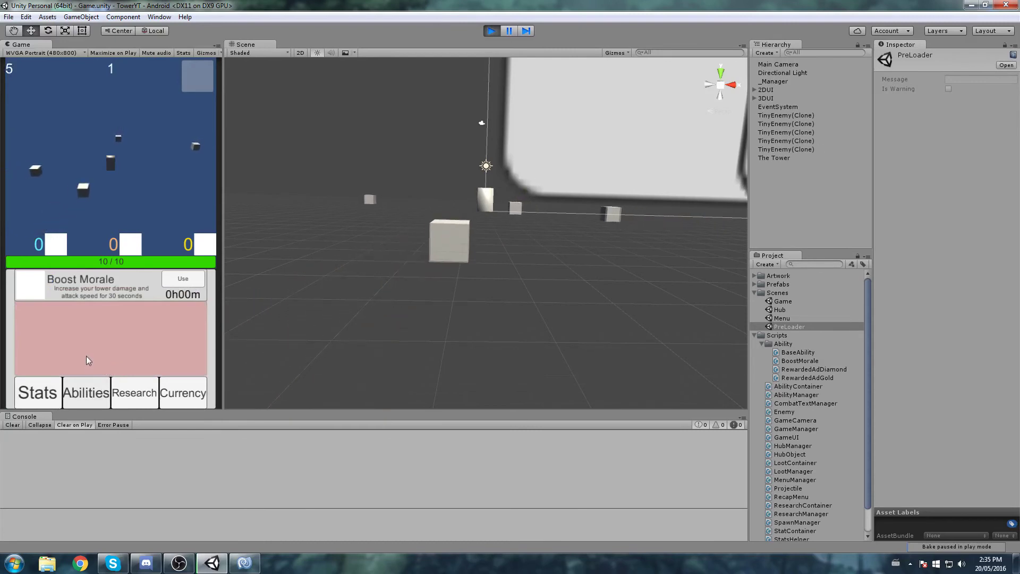
pyautogui.click(491, 31)
# Open the Game scene for editing
pyautogui.click(782, 301)
pyautogui.doubleClick(782, 301)
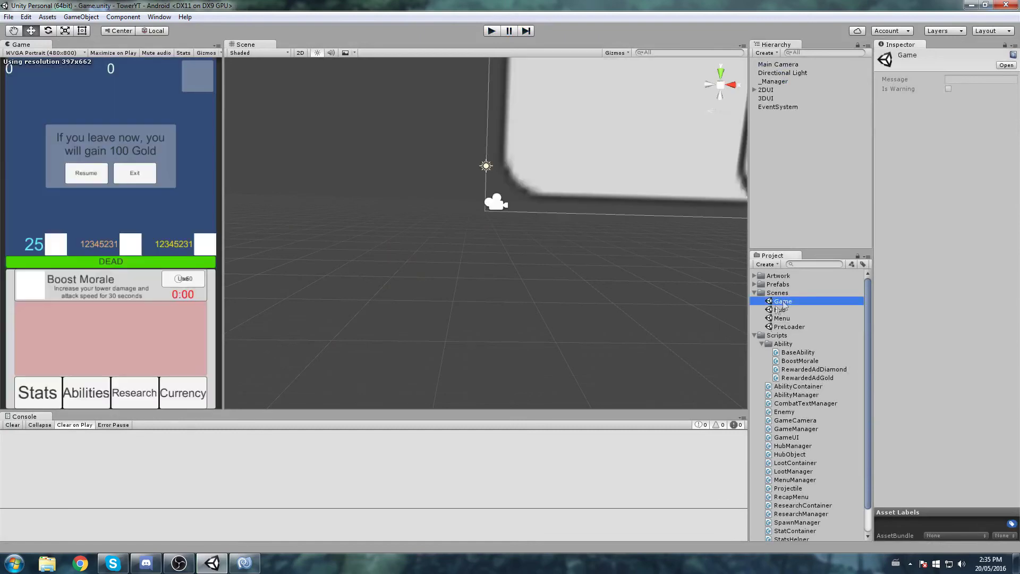
pyautogui.moveTo(335, 222); pyautogui.dragTo(366, 233, button='middle')
pyautogui.moveTo(281, 259); pyautogui.dragTo(303, 206, button='middle')
pyautogui.moveTo(462, 202); pyautogui.dragTo(352, 267, button='middle')
pyautogui.moveTo(611, 185); pyautogui.dragTo(537, 214, button='middle')
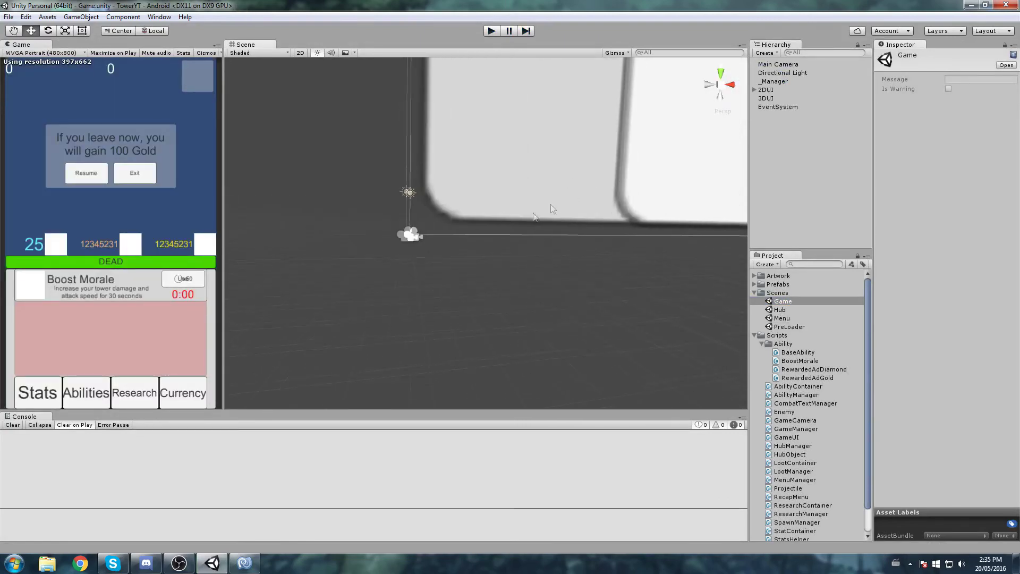
pyautogui.moveTo(594, 167); pyautogui.dragTo(224, 351, button='middle')
pyautogui.moveTo(736, 134); pyautogui.dragTo(712, 167, button='middle')
pyautogui.scroll(-9, 601, 252)
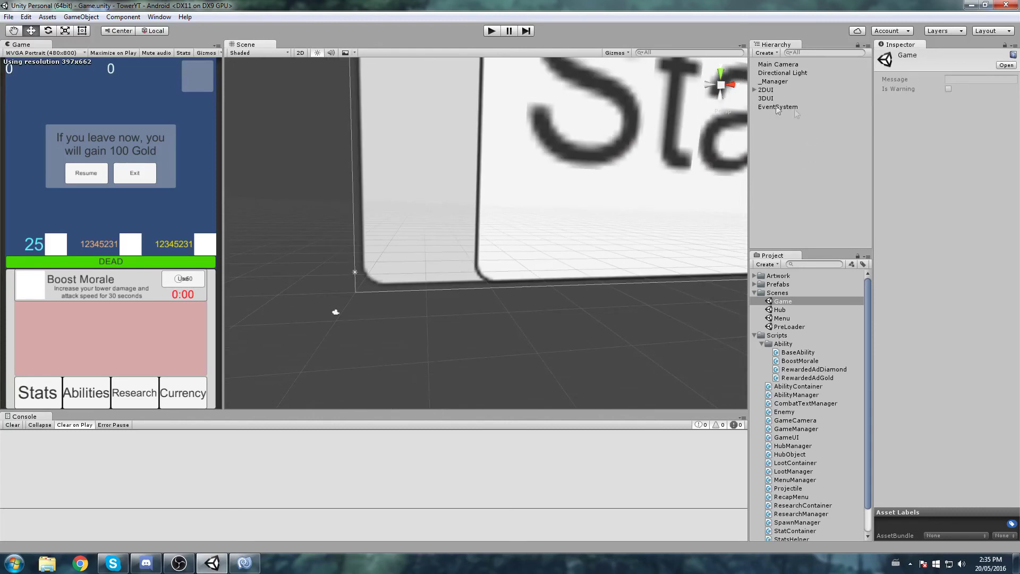
# Duplicate AbilityContainer in the AbilitiesList of 2DUI's AbilitiesPanel, keeping a single copy
pyautogui.click(755, 90)
pyautogui.click(765, 90)
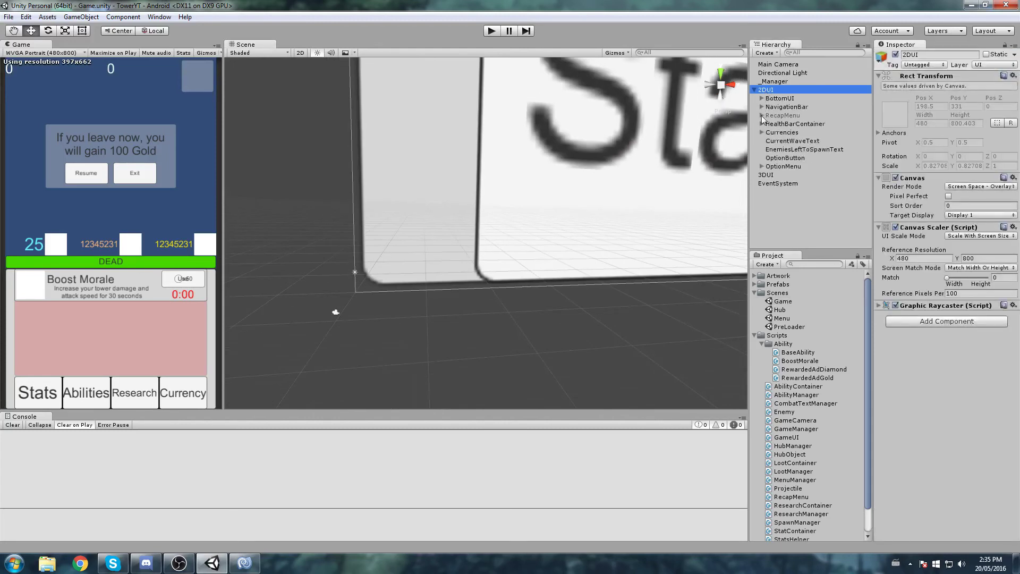
pyautogui.click(762, 99)
pyautogui.click(769, 115)
pyautogui.click(796, 124)
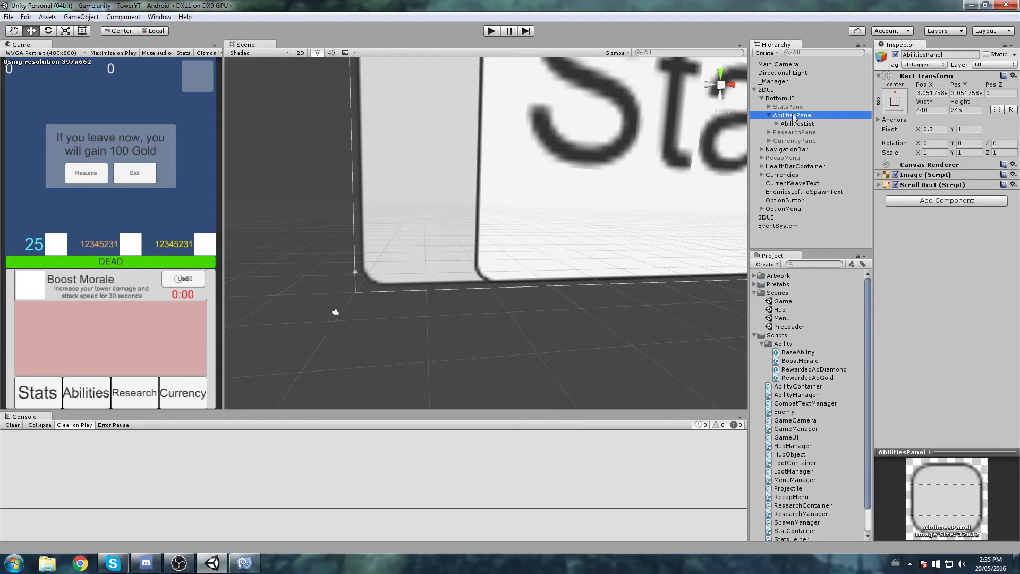
pyautogui.click(777, 124)
pyautogui.click(799, 132)
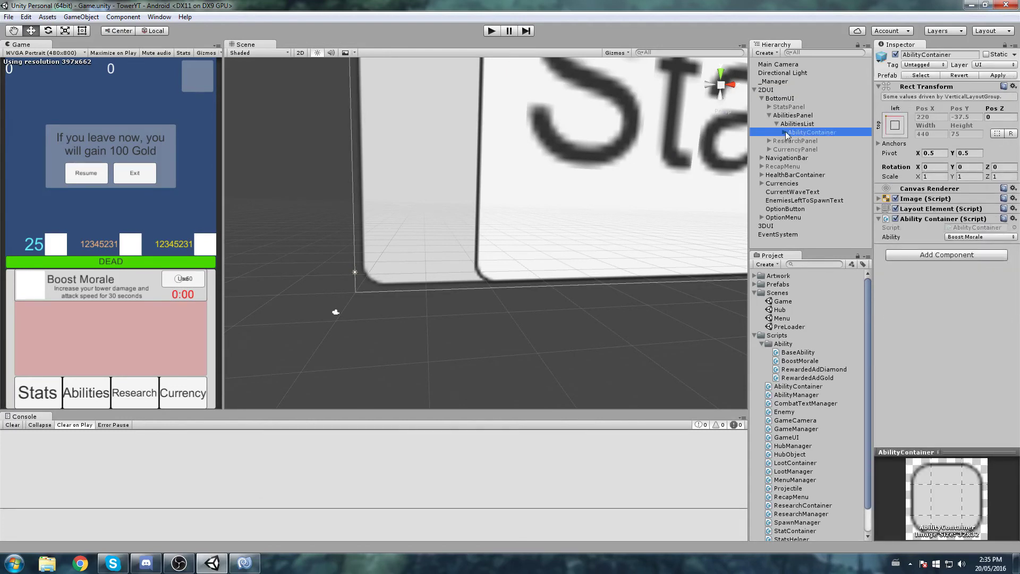
pyautogui.click(795, 133)
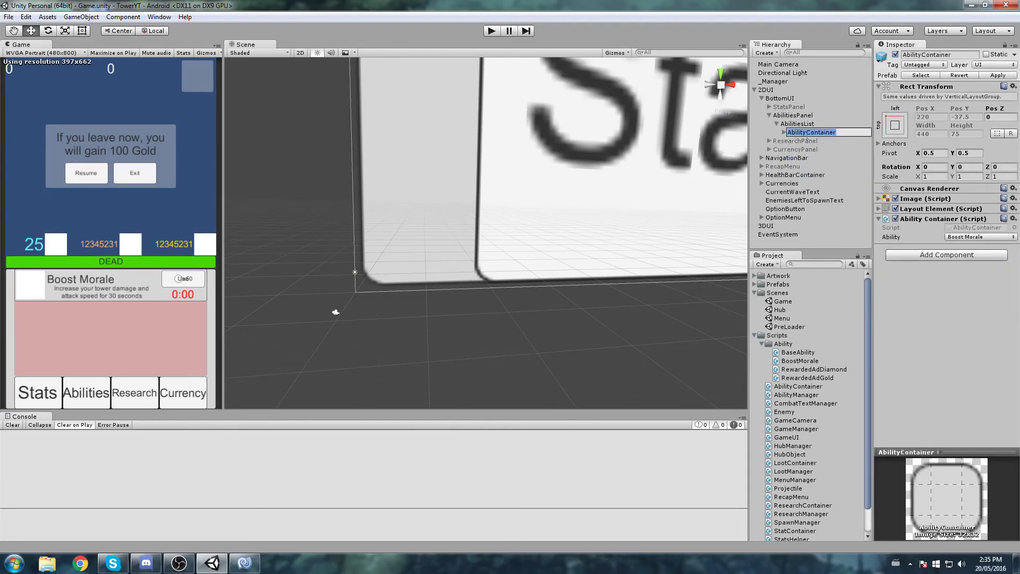
pyautogui.hotkey('ctrl', 'd')
pyautogui.hotkey('ctrl', 'd')
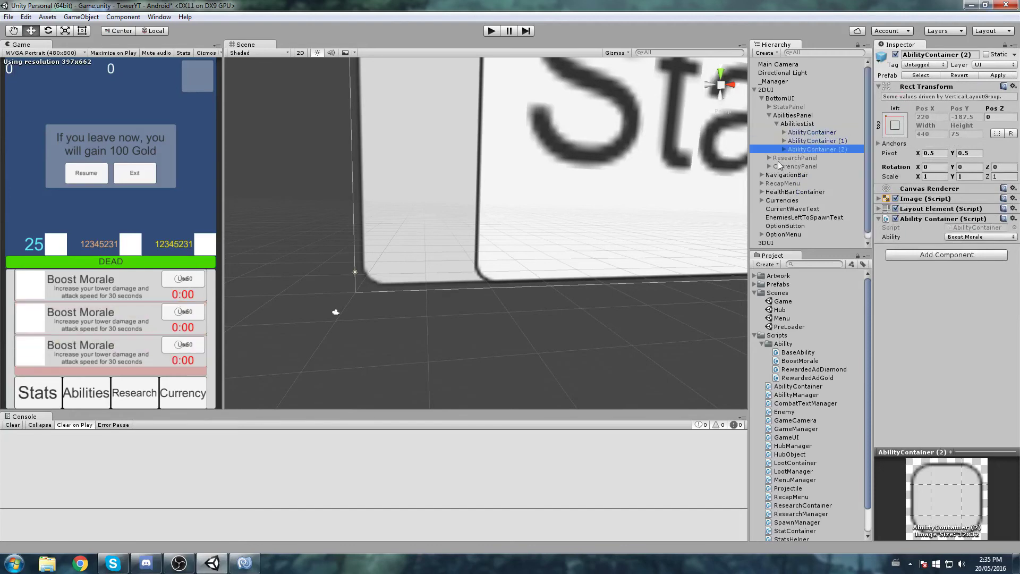
pyautogui.press('Delete')
# Assign a rewarded ad ability to AbilityContainer (1) and set its Title text to "Rewarded Ad (Gold)"
pyautogui.click(823, 142)
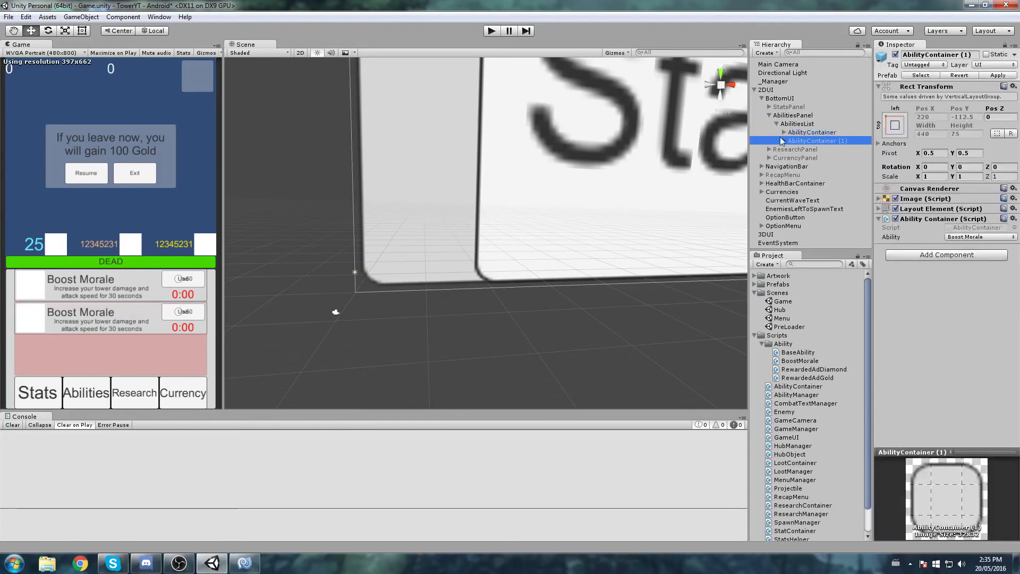
pyautogui.click(784, 141)
pyautogui.click(1002, 237)
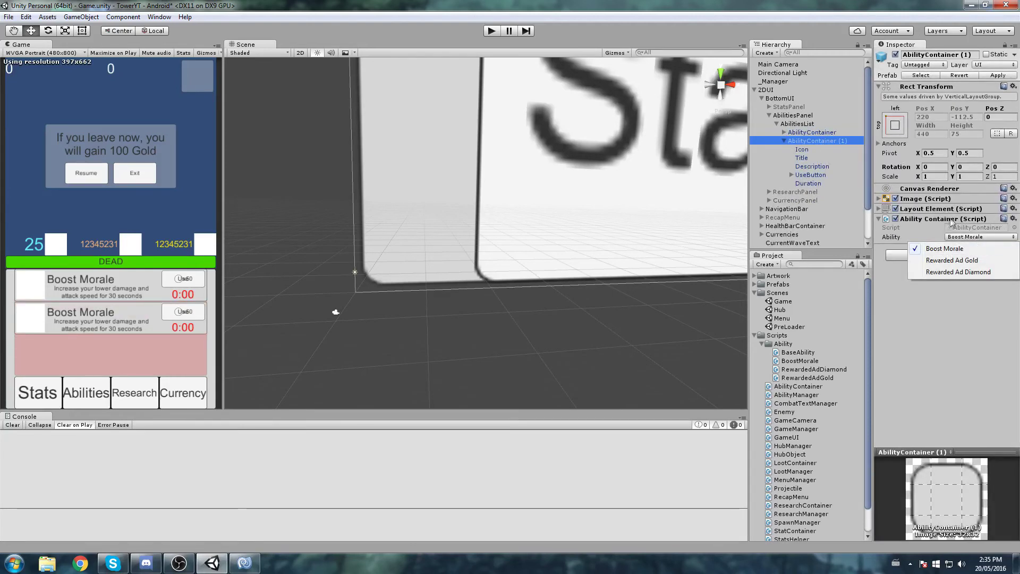
pyautogui.click(971, 269)
pyautogui.click(820, 151)
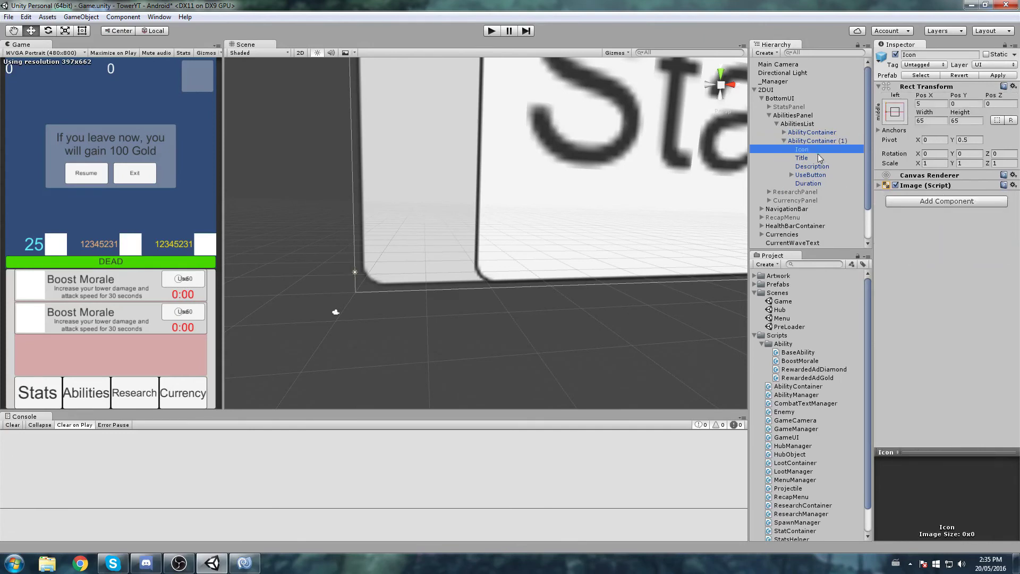
pyautogui.click(820, 158)
pyautogui.click(958, 207)
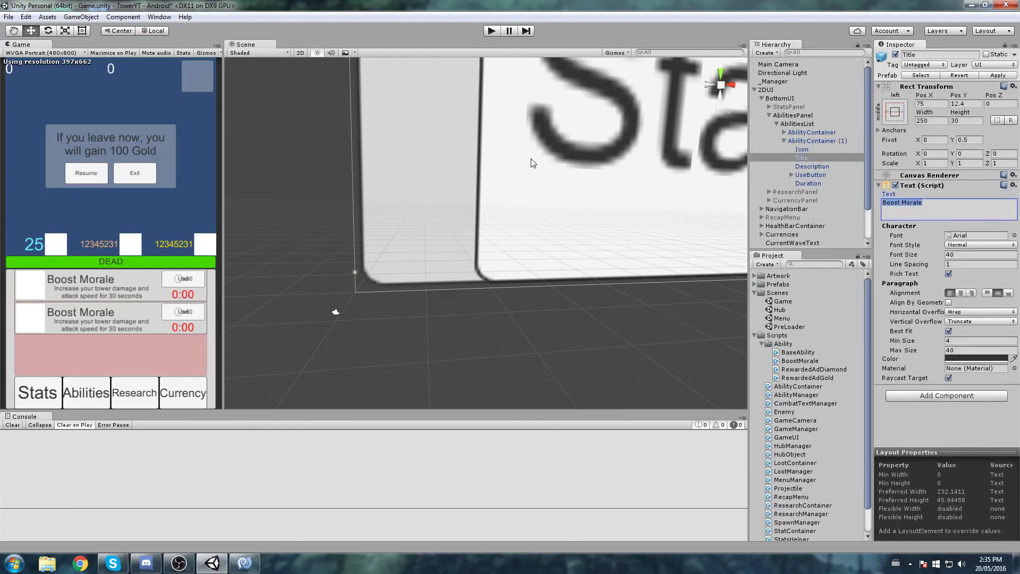
pyautogui.write('Rewarded A')
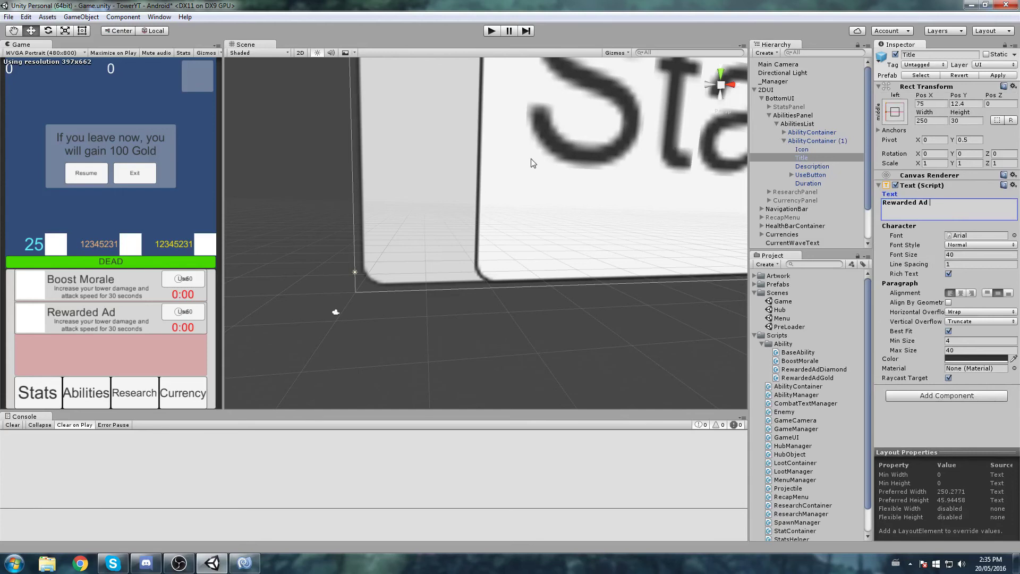
pyautogui.write('d (Gold')
# Save the Game scene and open the Hub scene
pyautogui.click(816, 166)
pyautogui.doubleClick(785, 318)
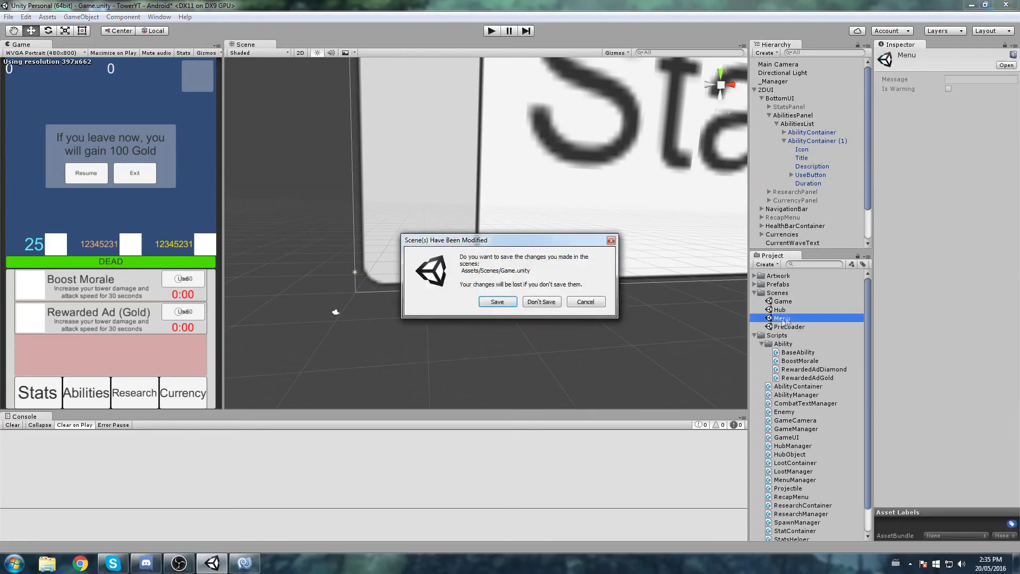
pyautogui.click(494, 298)
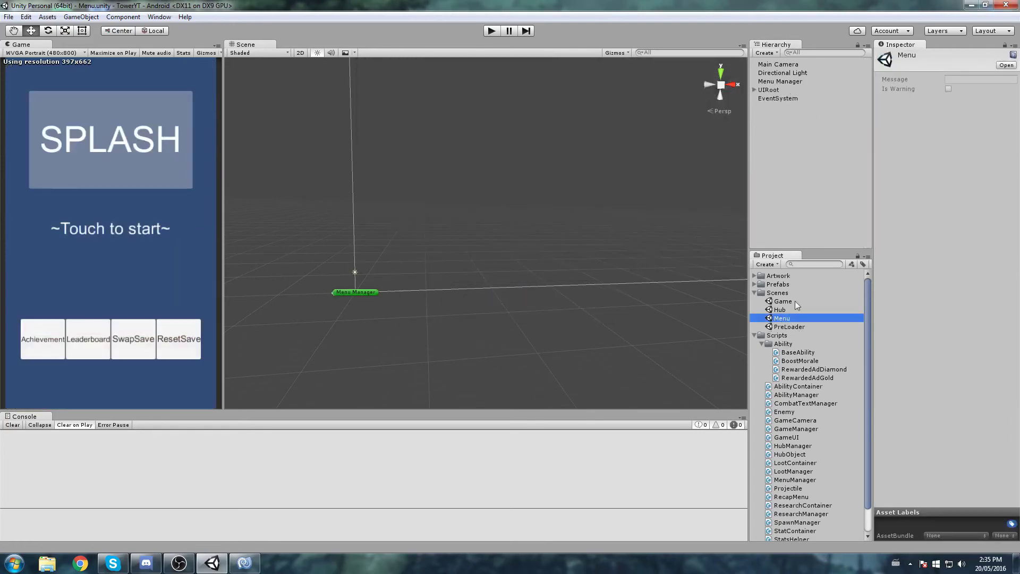
pyautogui.doubleClick(791, 309)
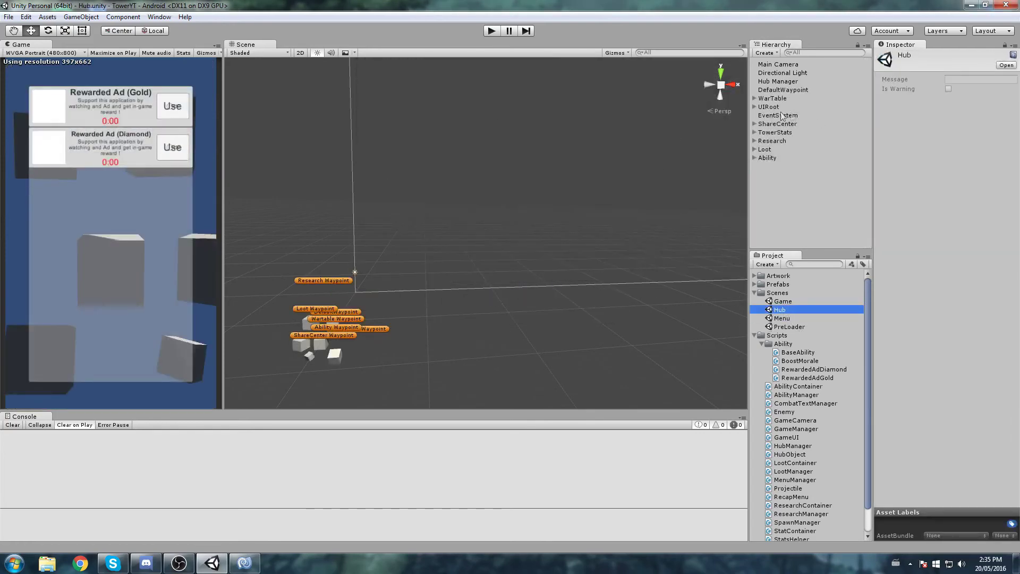
# Copy the Description text from the first AbilityContainer in the Hub's AbilityMenu
pyautogui.click(754, 106)
pyautogui.click(807, 132)
pyautogui.click(801, 166)
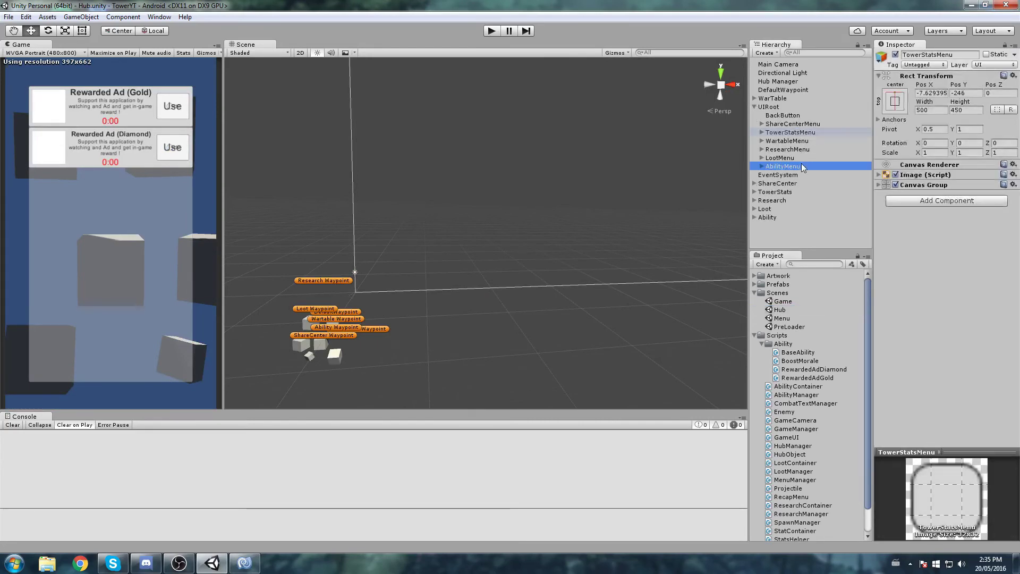
pyautogui.click(762, 166)
pyautogui.click(789, 175)
pyautogui.click(769, 175)
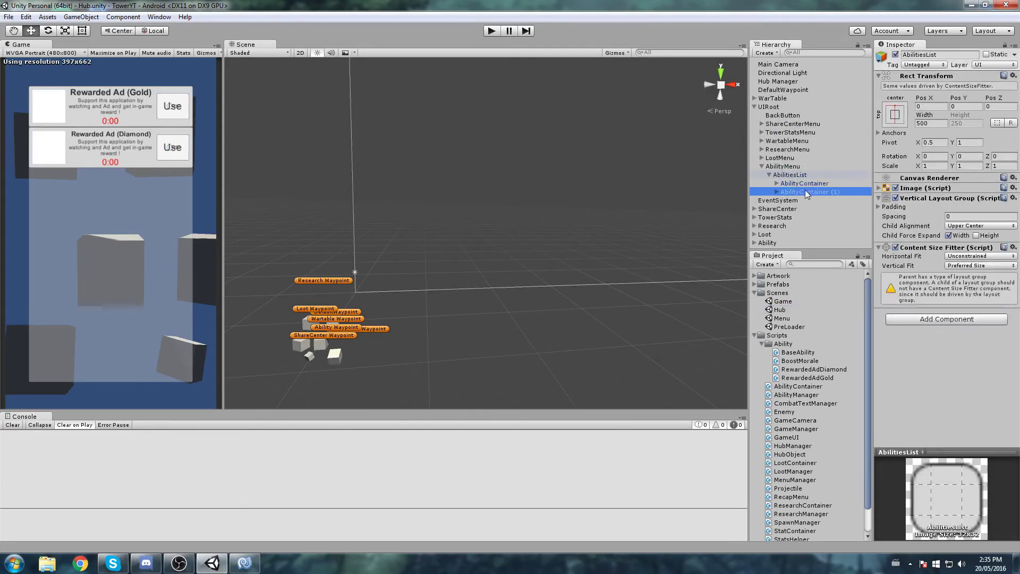
pyautogui.click(802, 183)
pyautogui.click(774, 191)
pyautogui.click(776, 191)
pyautogui.click(776, 183)
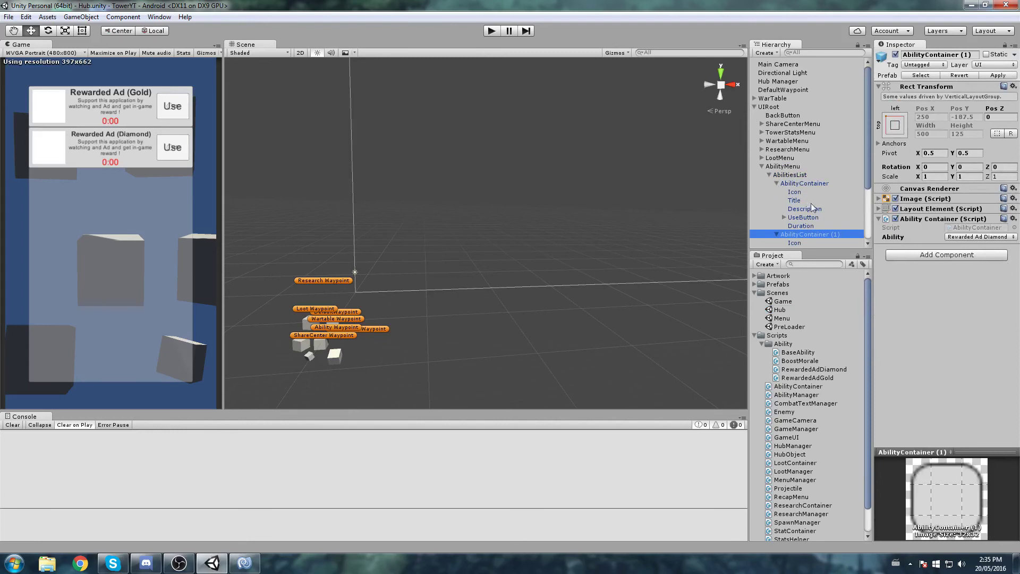
pyautogui.click(808, 208)
pyautogui.click(971, 215)
pyautogui.hotkey('ctrl', 'c')
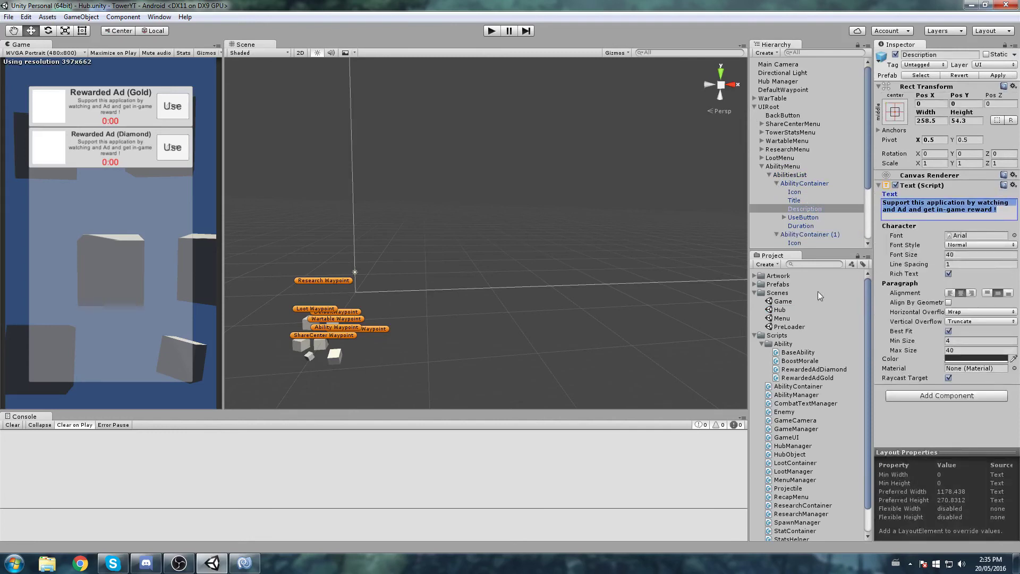
# Reopen the Game scene and replace AbilityContainer's Description text with "Support this application by watching and Ad and get in-game reward !"
pyautogui.doubleClick(782, 301)
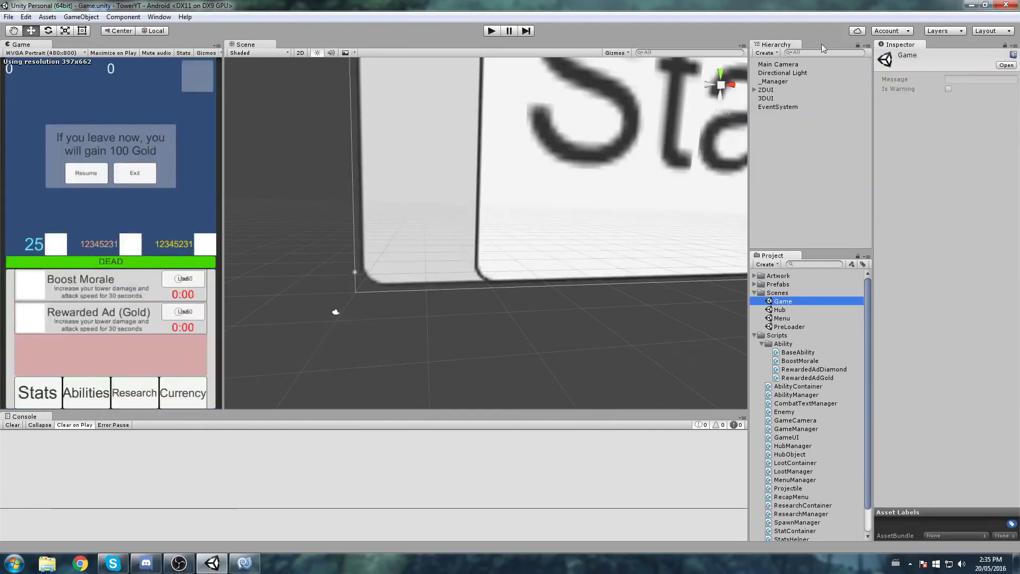
pyautogui.click(765, 98)
pyautogui.click(754, 90)
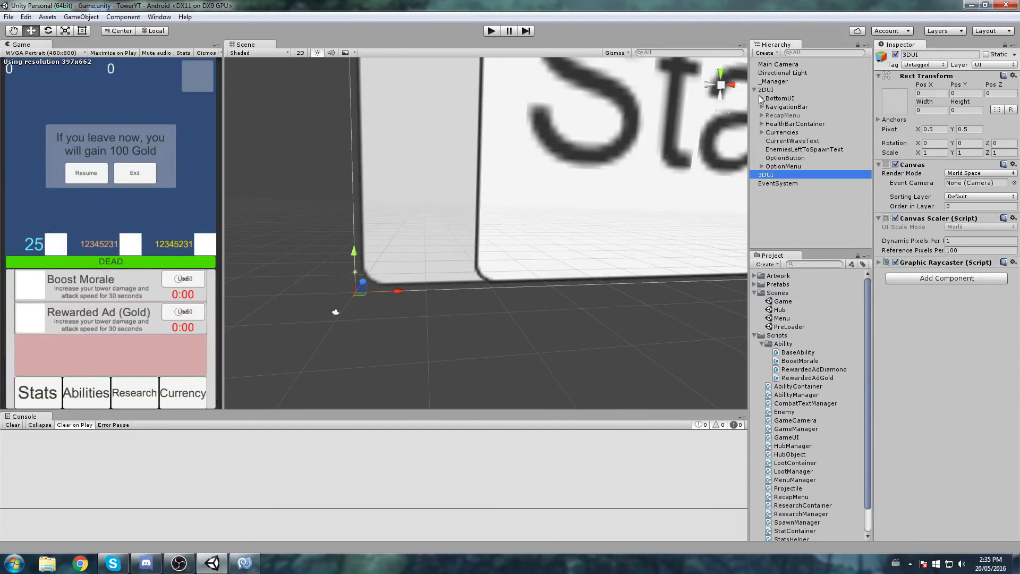
pyautogui.click(761, 98)
pyautogui.click(768, 115)
pyautogui.click(774, 125)
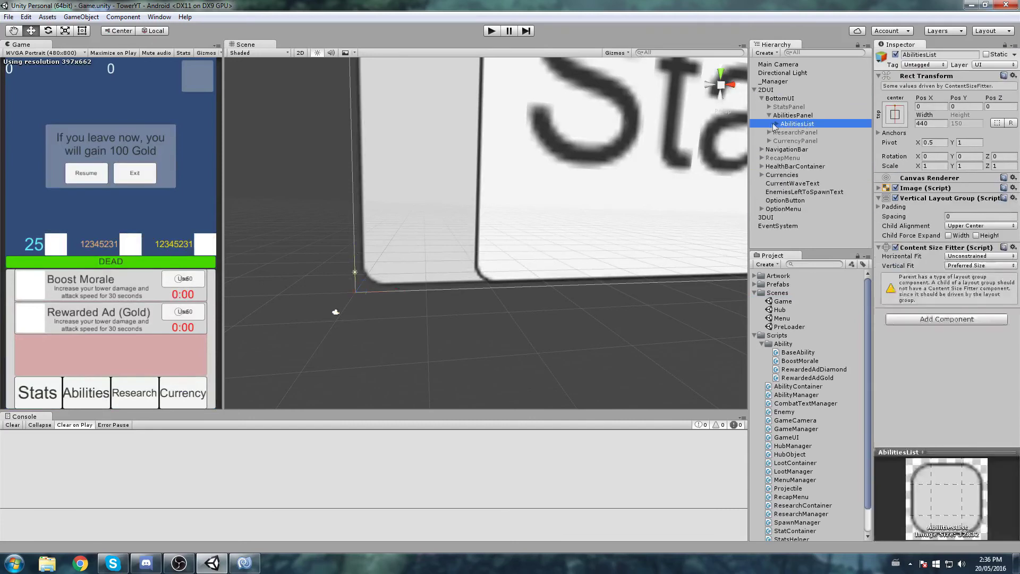
pyautogui.click(774, 123)
pyautogui.click(786, 132)
pyautogui.click(784, 132)
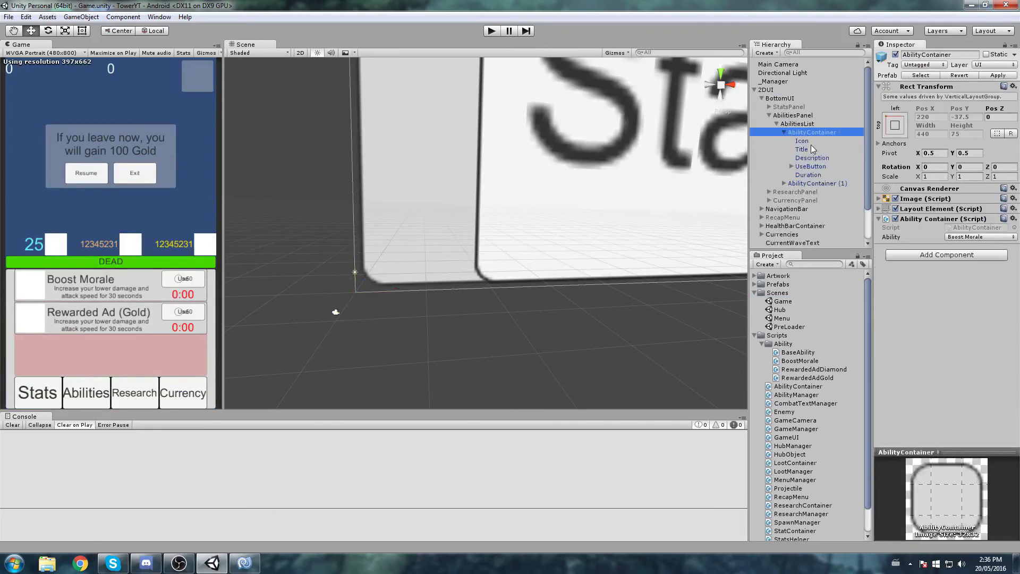
pyautogui.click(818, 158)
pyautogui.hotkey('ctrl', 'a')
pyautogui.hotkey('ctrl', 'v')
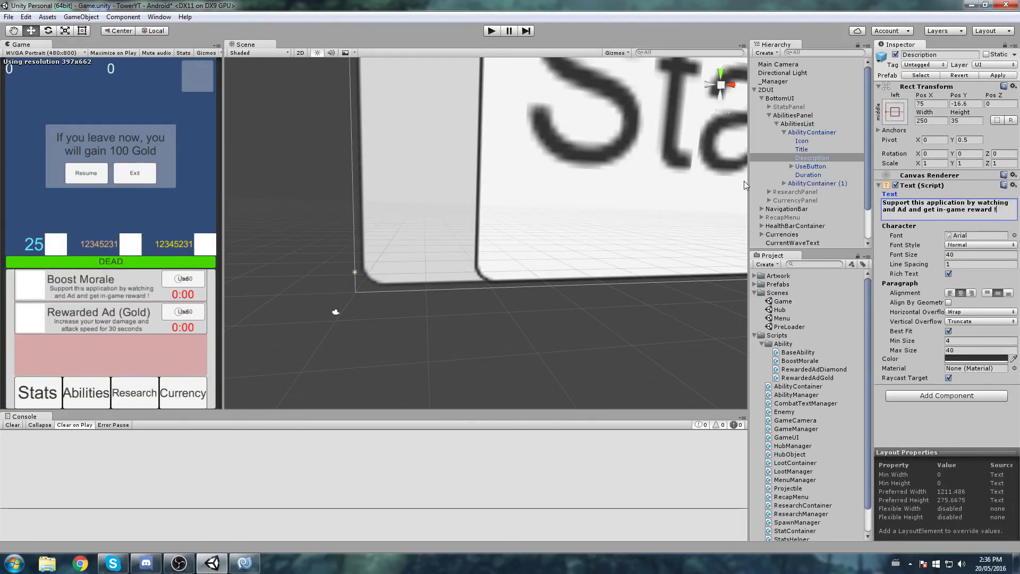
pyautogui.click(995, 213)
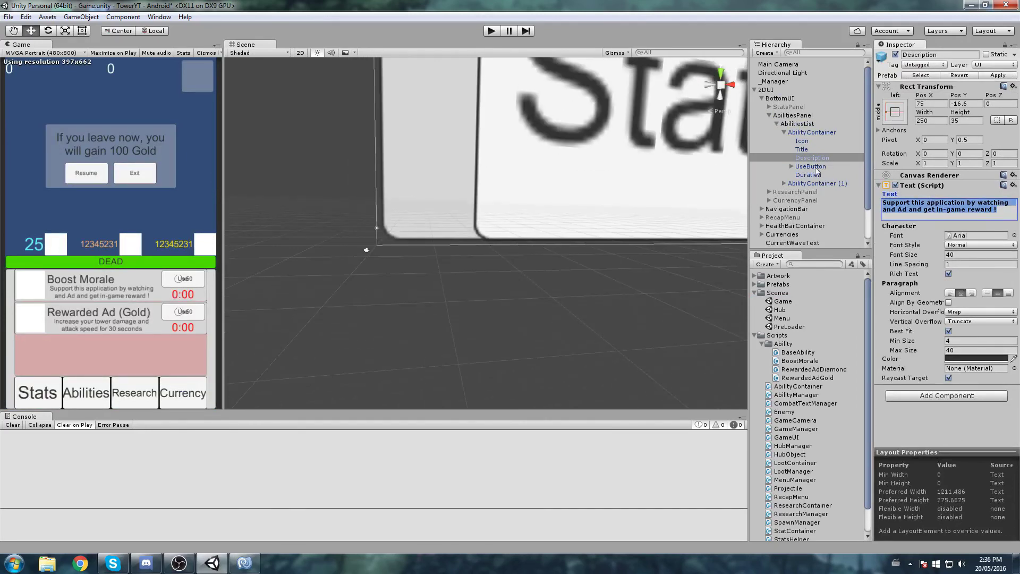
# Duplicate AbilityContainer (1) in the AbilitiesList of the Game scene
pyautogui.moveTo(446, 190); pyautogui.dragTo(452, 177, button='middle')
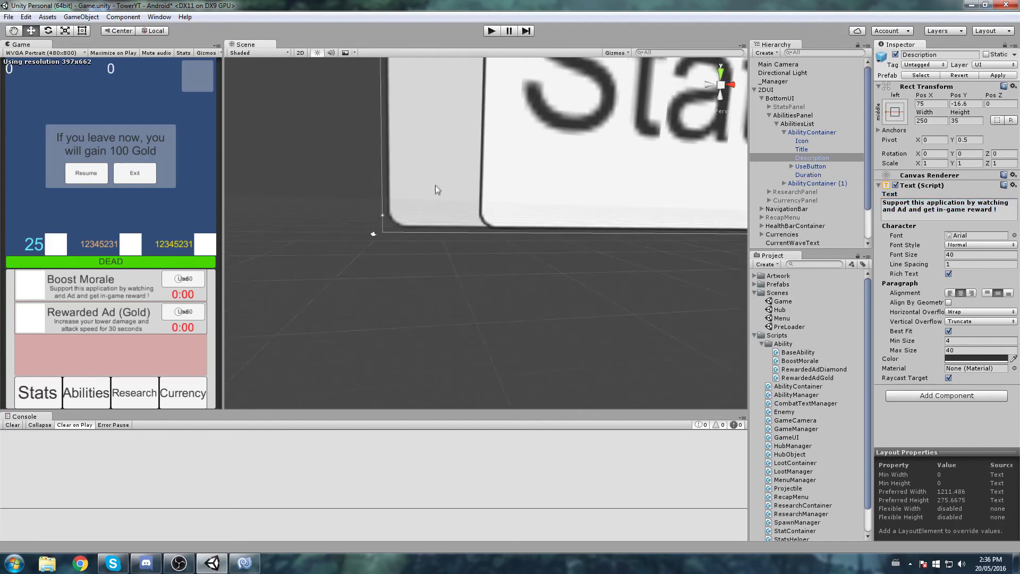
pyautogui.scroll(5, 435, 183)
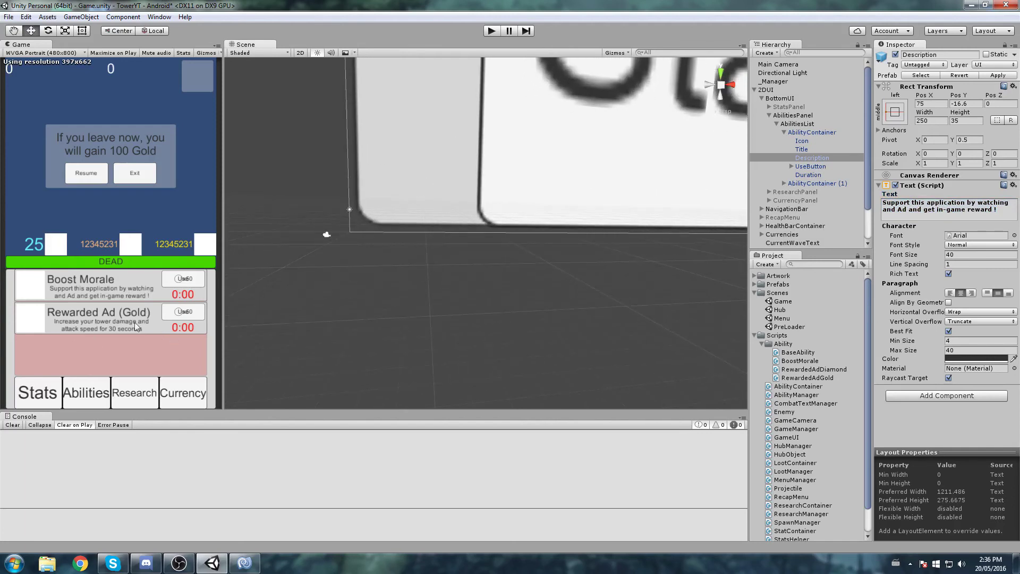
pyautogui.click(784, 132)
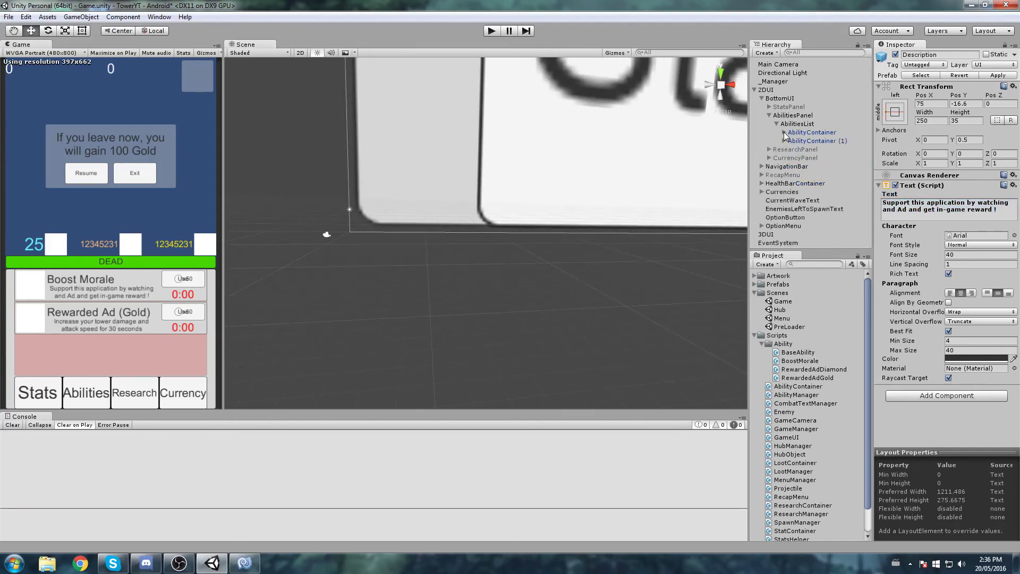
pyautogui.click(802, 141)
pyautogui.hotkey('ctrl', 'd')
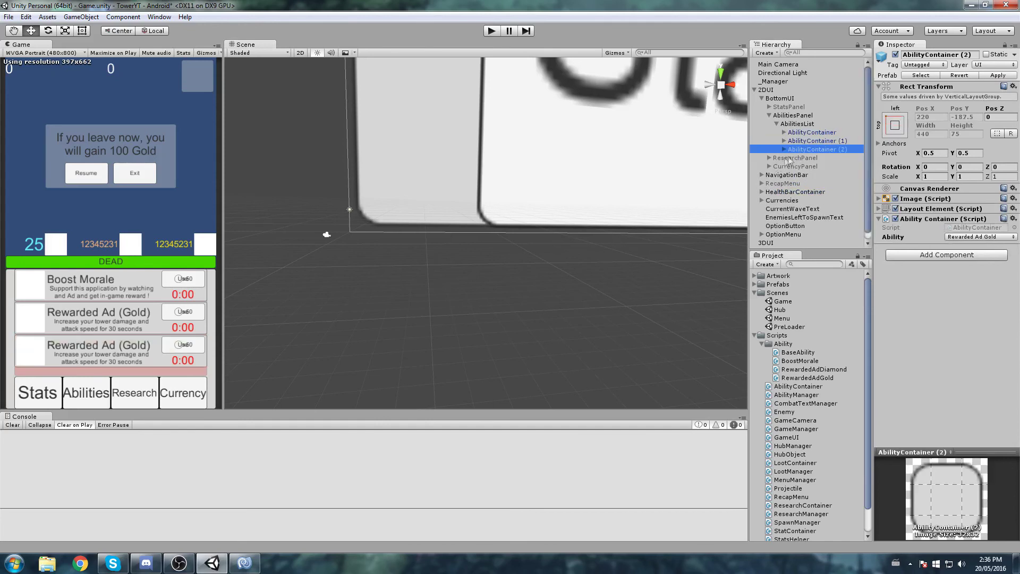
# Change the Title text of AbilityContainer (2) to "Rewarded Ad (Diamond)"
pyautogui.click(784, 149)
pyautogui.click(801, 166)
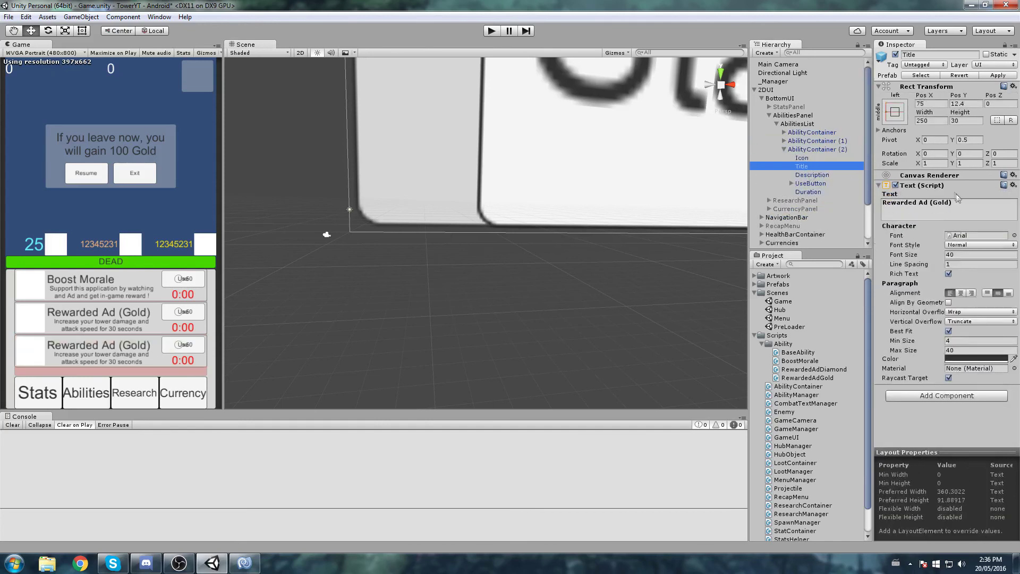
pyautogui.click(942, 204)
pyautogui.moveTo(951, 203); pyautogui.dragTo(938, 207)
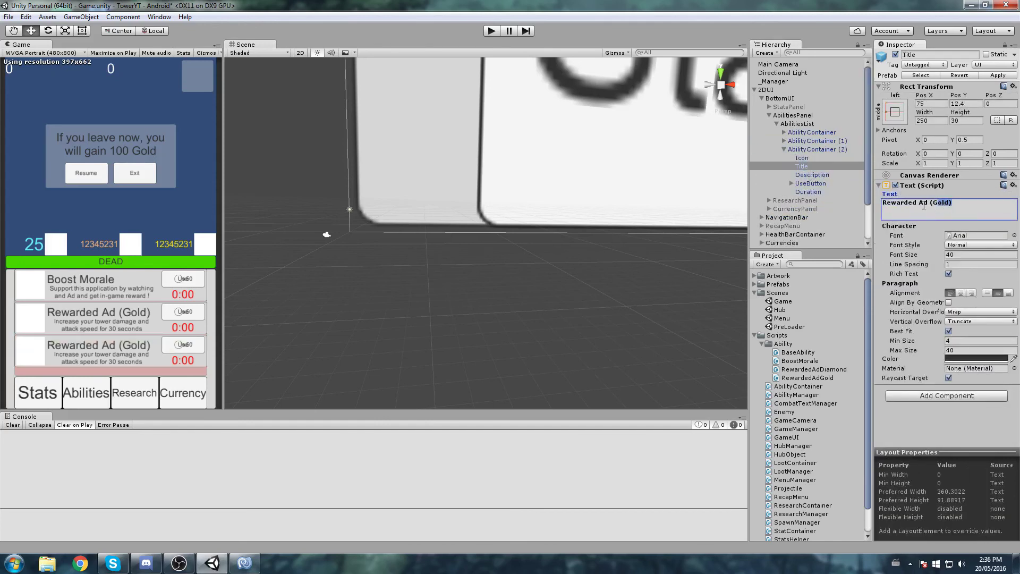
pyautogui.write('Diamond)')
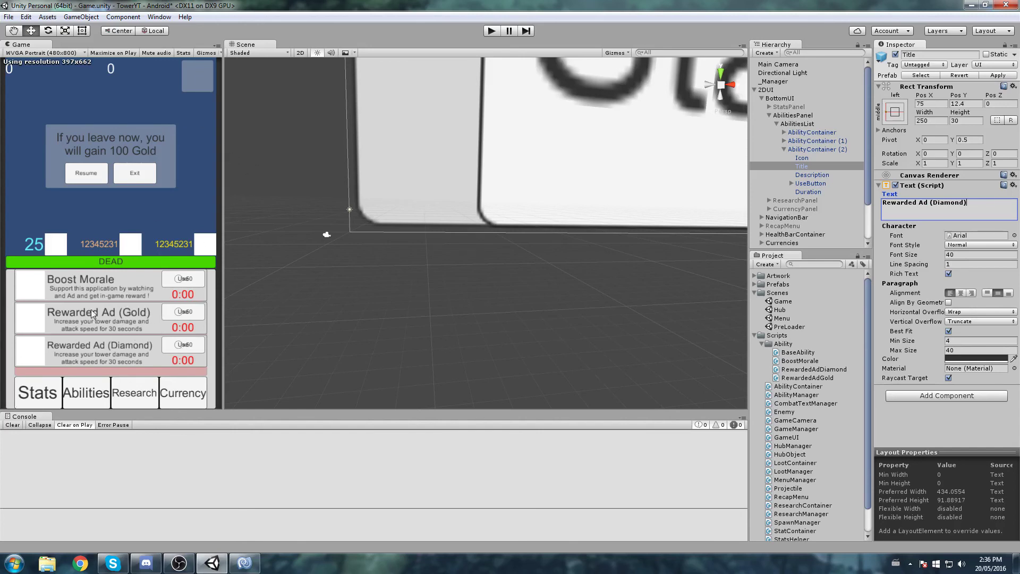
# Save the Game scene and run the game from the PreLoader scene
pyautogui.moveTo(330, 268); pyautogui.dragTo(336, 275, button='middle')
pyautogui.doubleClick(789, 326)
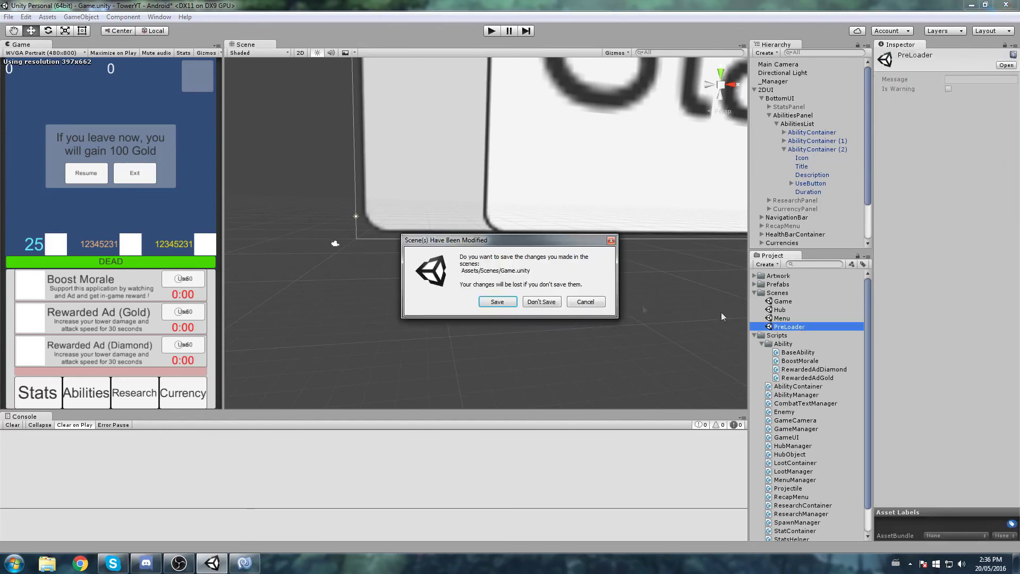
pyautogui.click(502, 304)
pyautogui.click(492, 31)
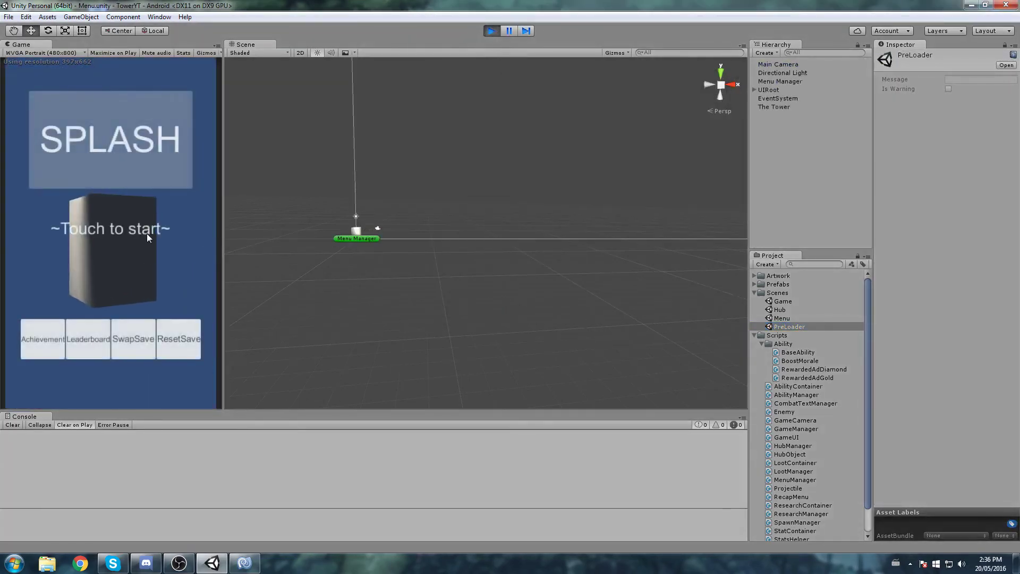
# Enter the Hub, check the rewarded ad abilities in its ability menu, and start a level with the second difficulty
pyautogui.click(147, 234)
pyautogui.click(208, 298)
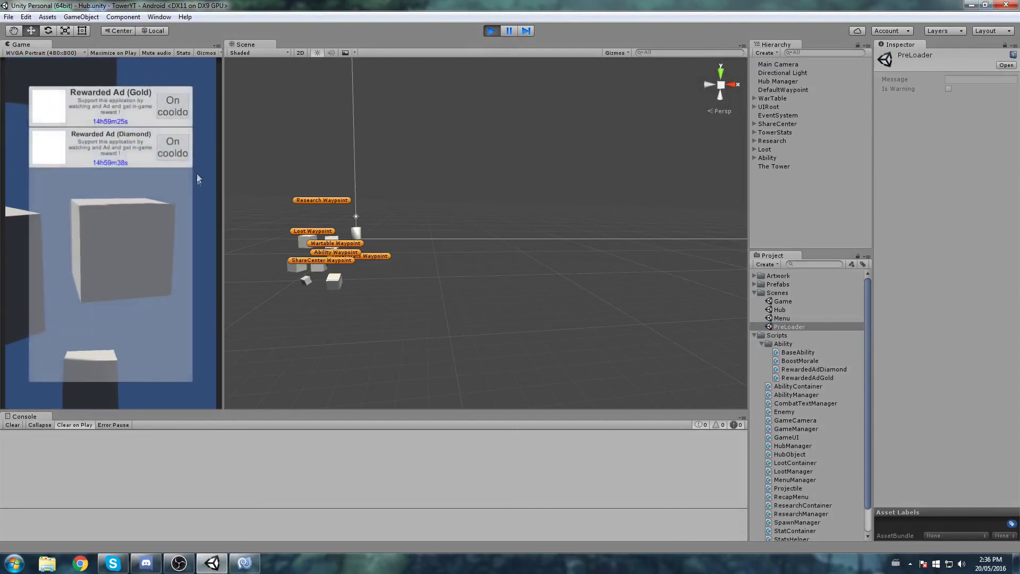
pyautogui.click(214, 196)
pyautogui.click(14, 261)
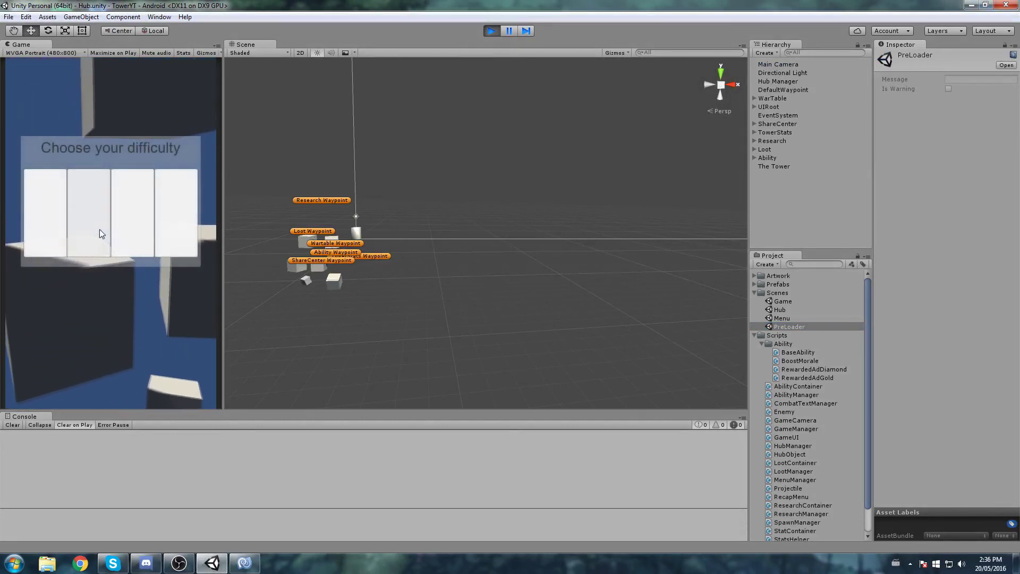
pyautogui.click(100, 228)
# Examine the Currency, Research, Abilities and Stats panels in the running level, checking the cooldowns of the rewarded ads
pyautogui.click(183, 392)
pyautogui.click(134, 392)
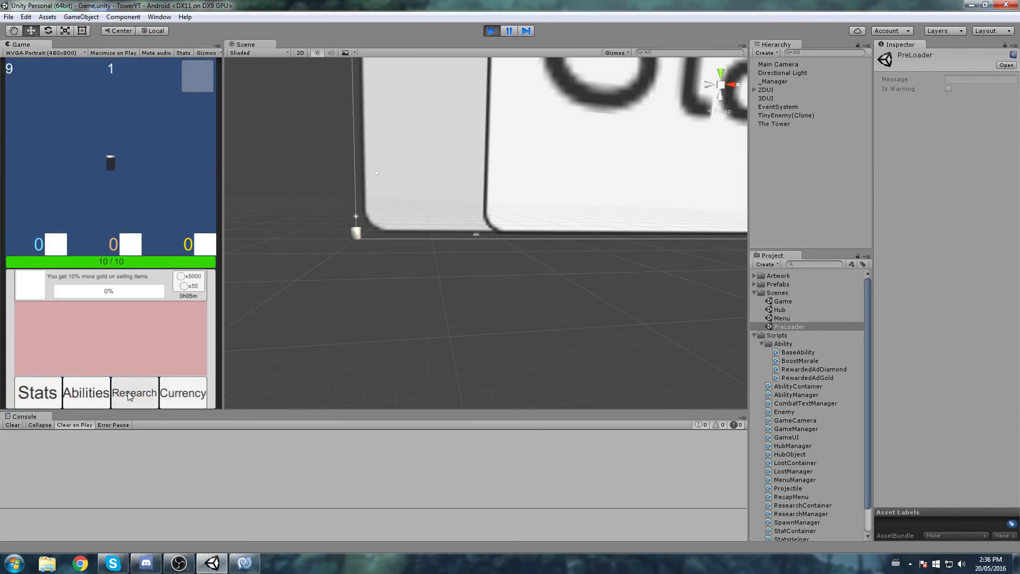
pyautogui.click(86, 393)
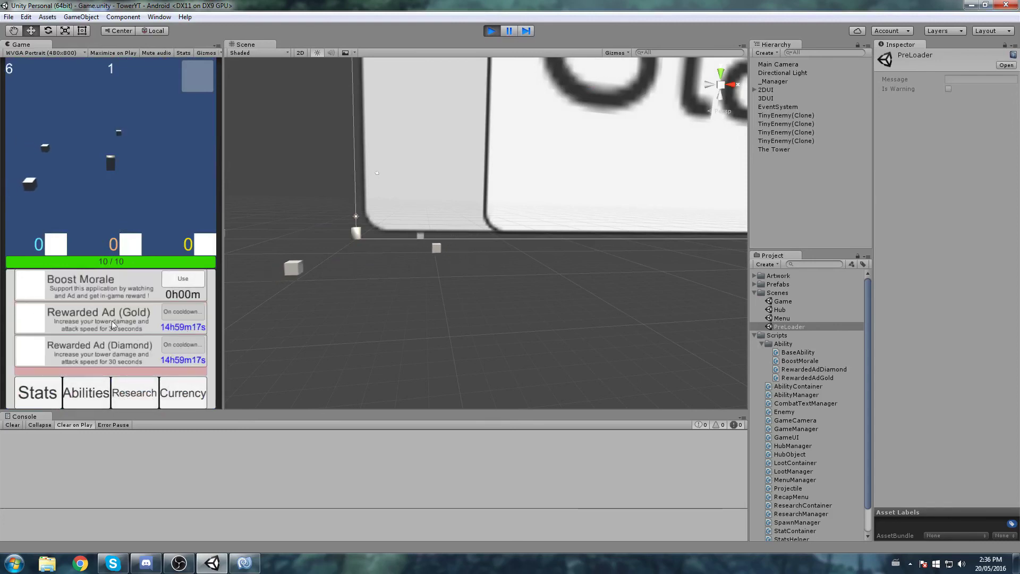
pyautogui.click(38, 392)
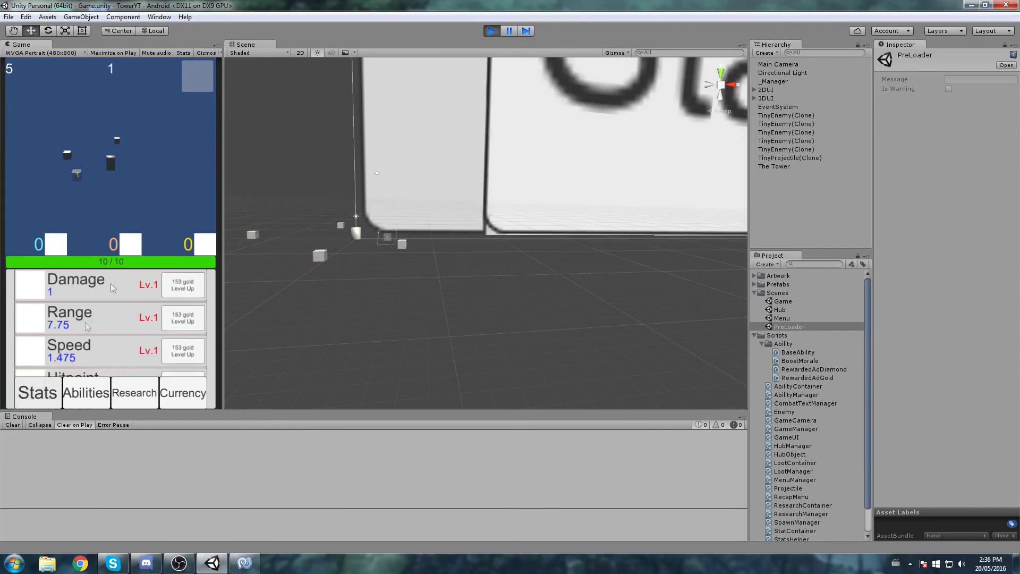
# Exit the running level to the Hub and visit the small tilted block there
pyautogui.click(210, 69)
pyautogui.click(129, 177)
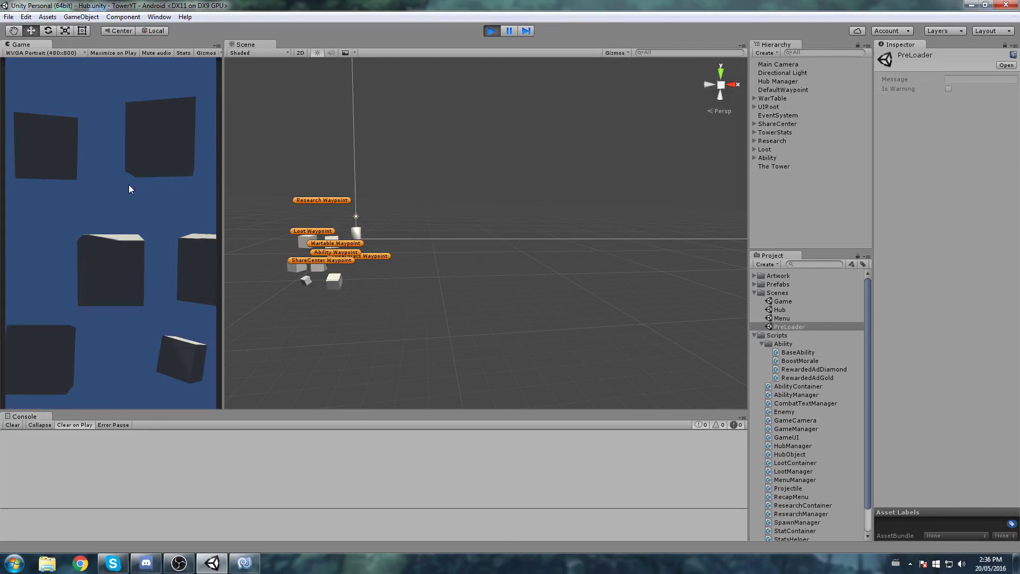
pyautogui.click(181, 358)
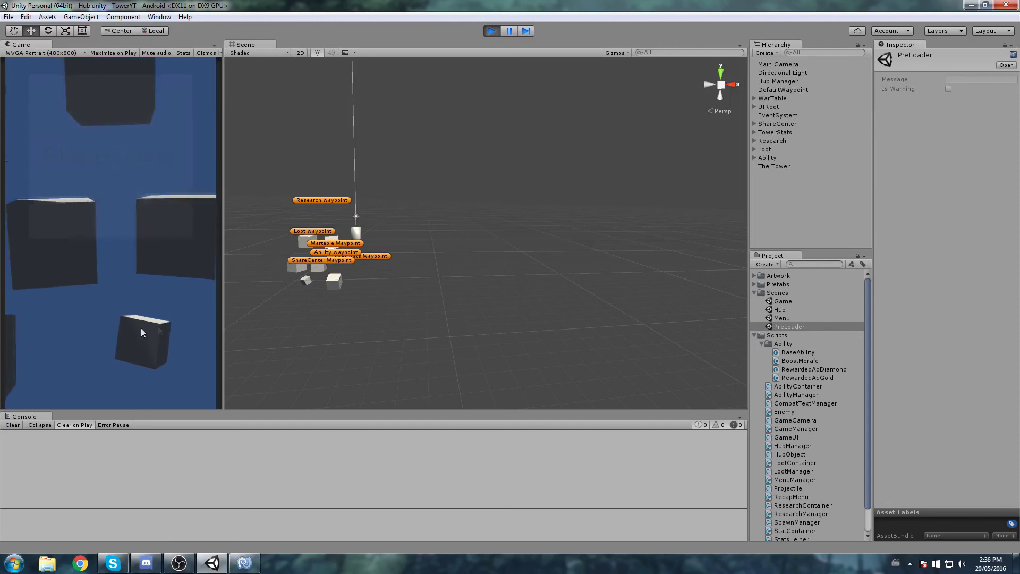